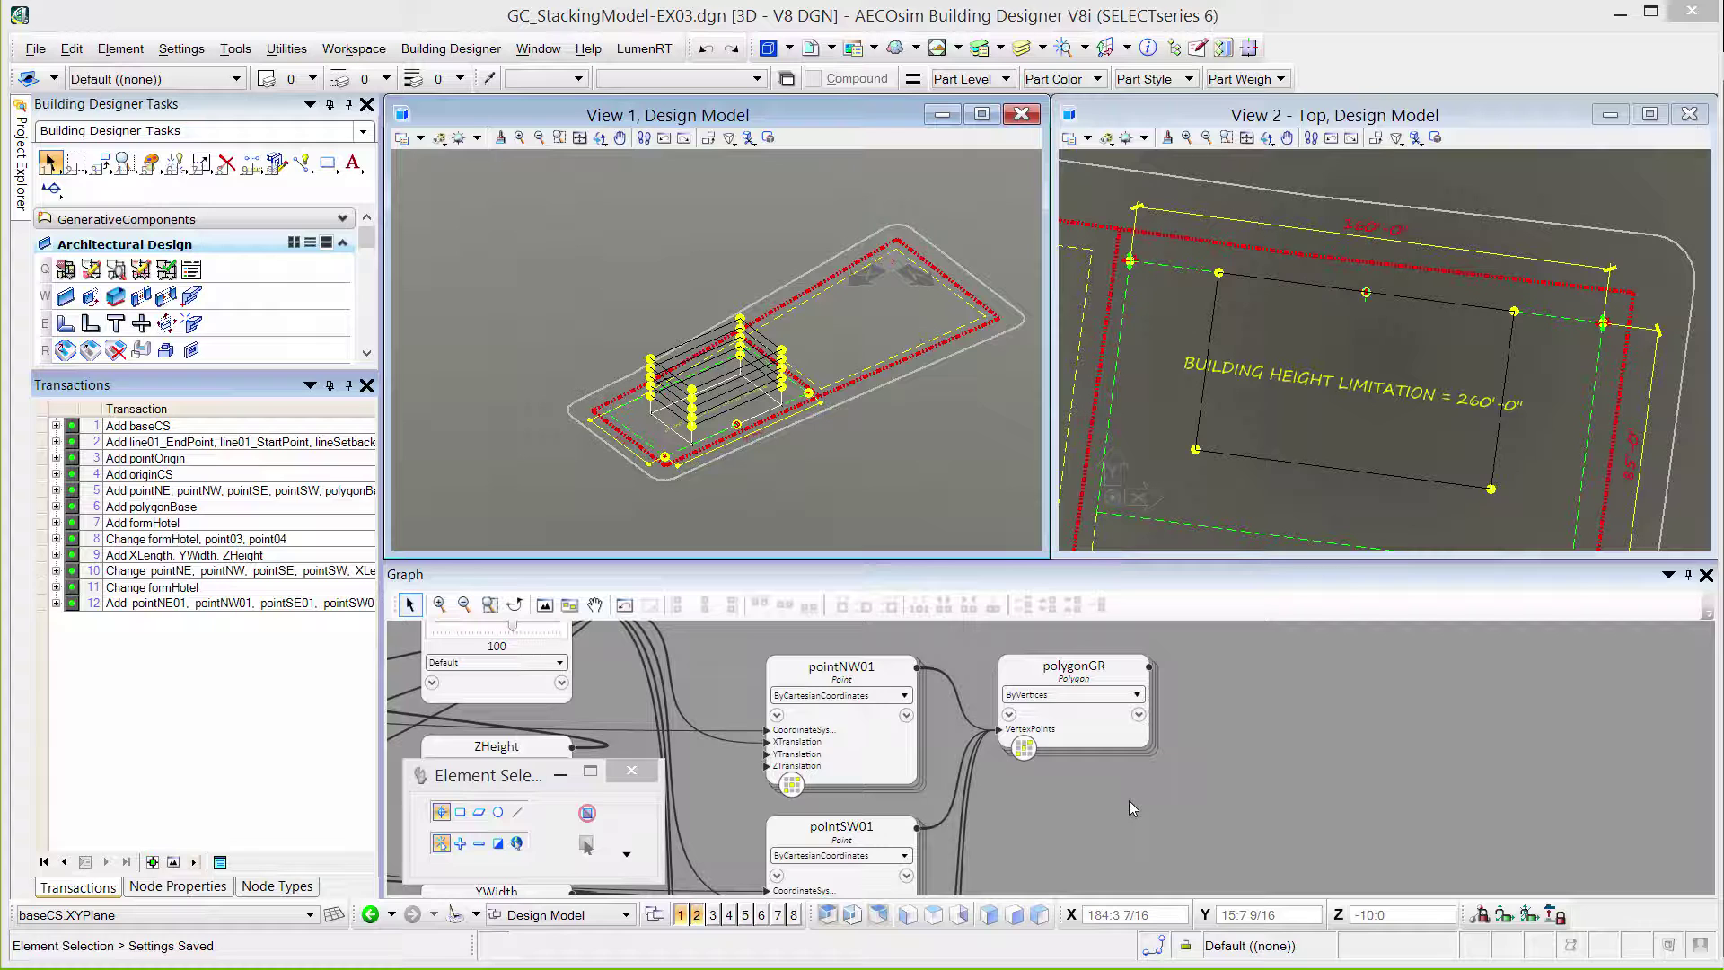
# Step: Clear pointNW01's ZTranslation list {20,30,40,50,60} and open its Script Editor
pyautogui.click(865, 761)
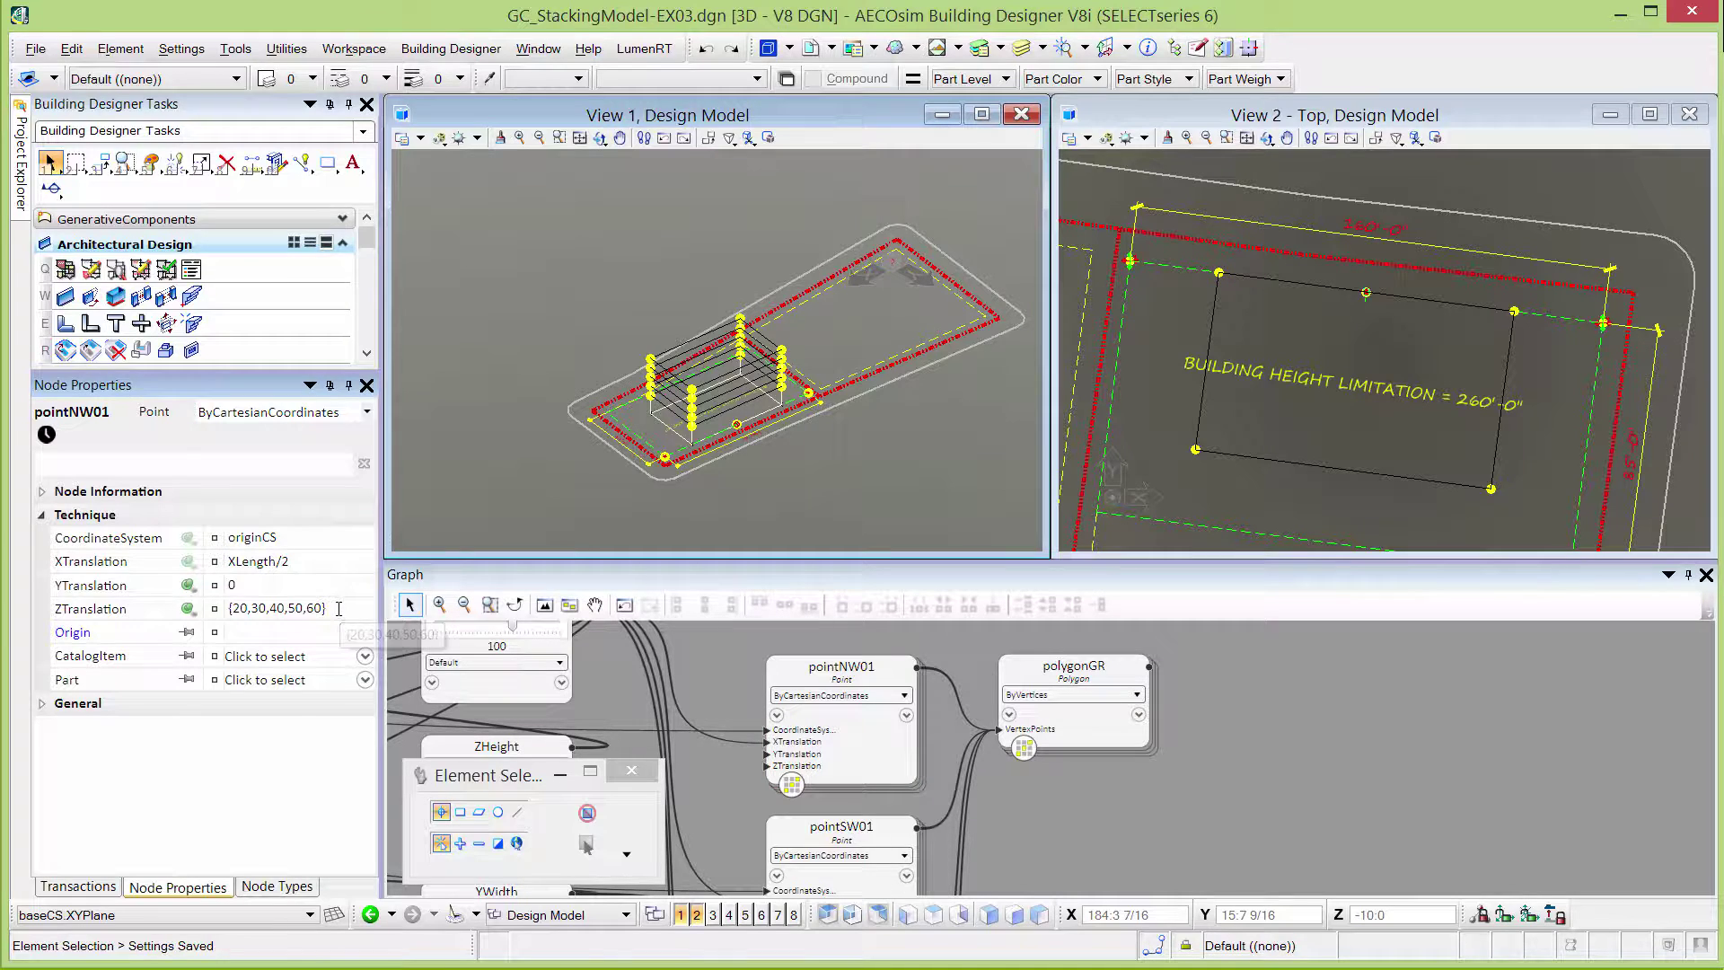
pyautogui.moveTo(327, 609); pyautogui.dragTo(231, 618)
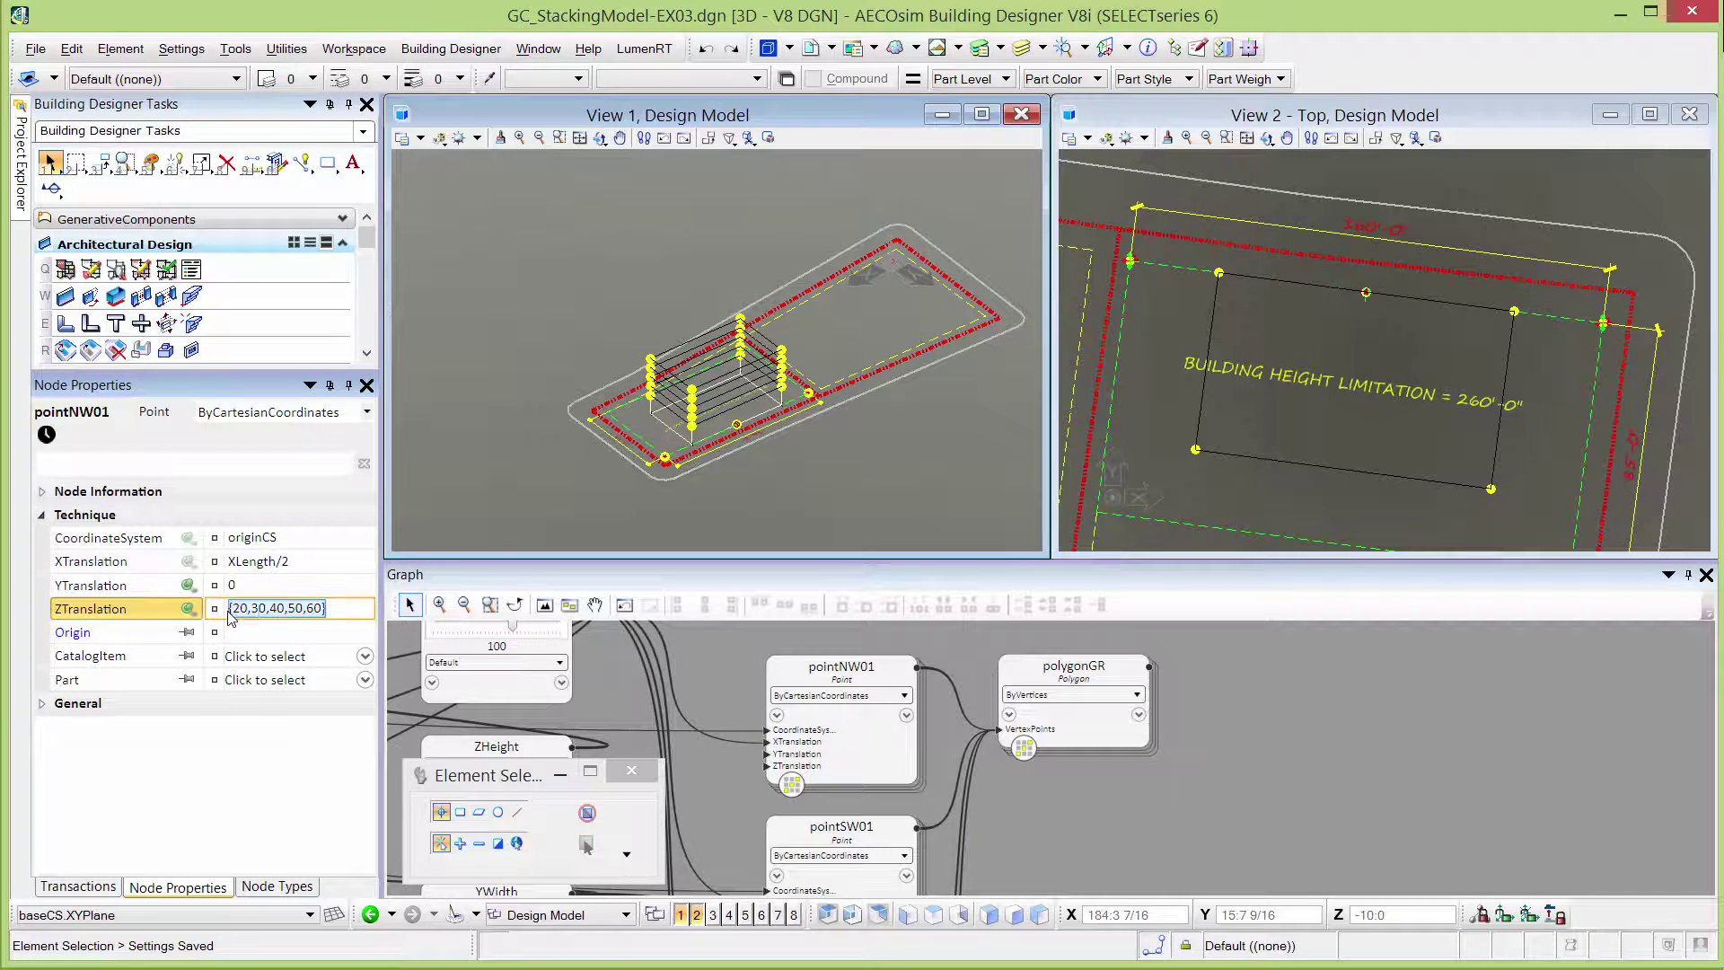
pyautogui.press('BackSpace')
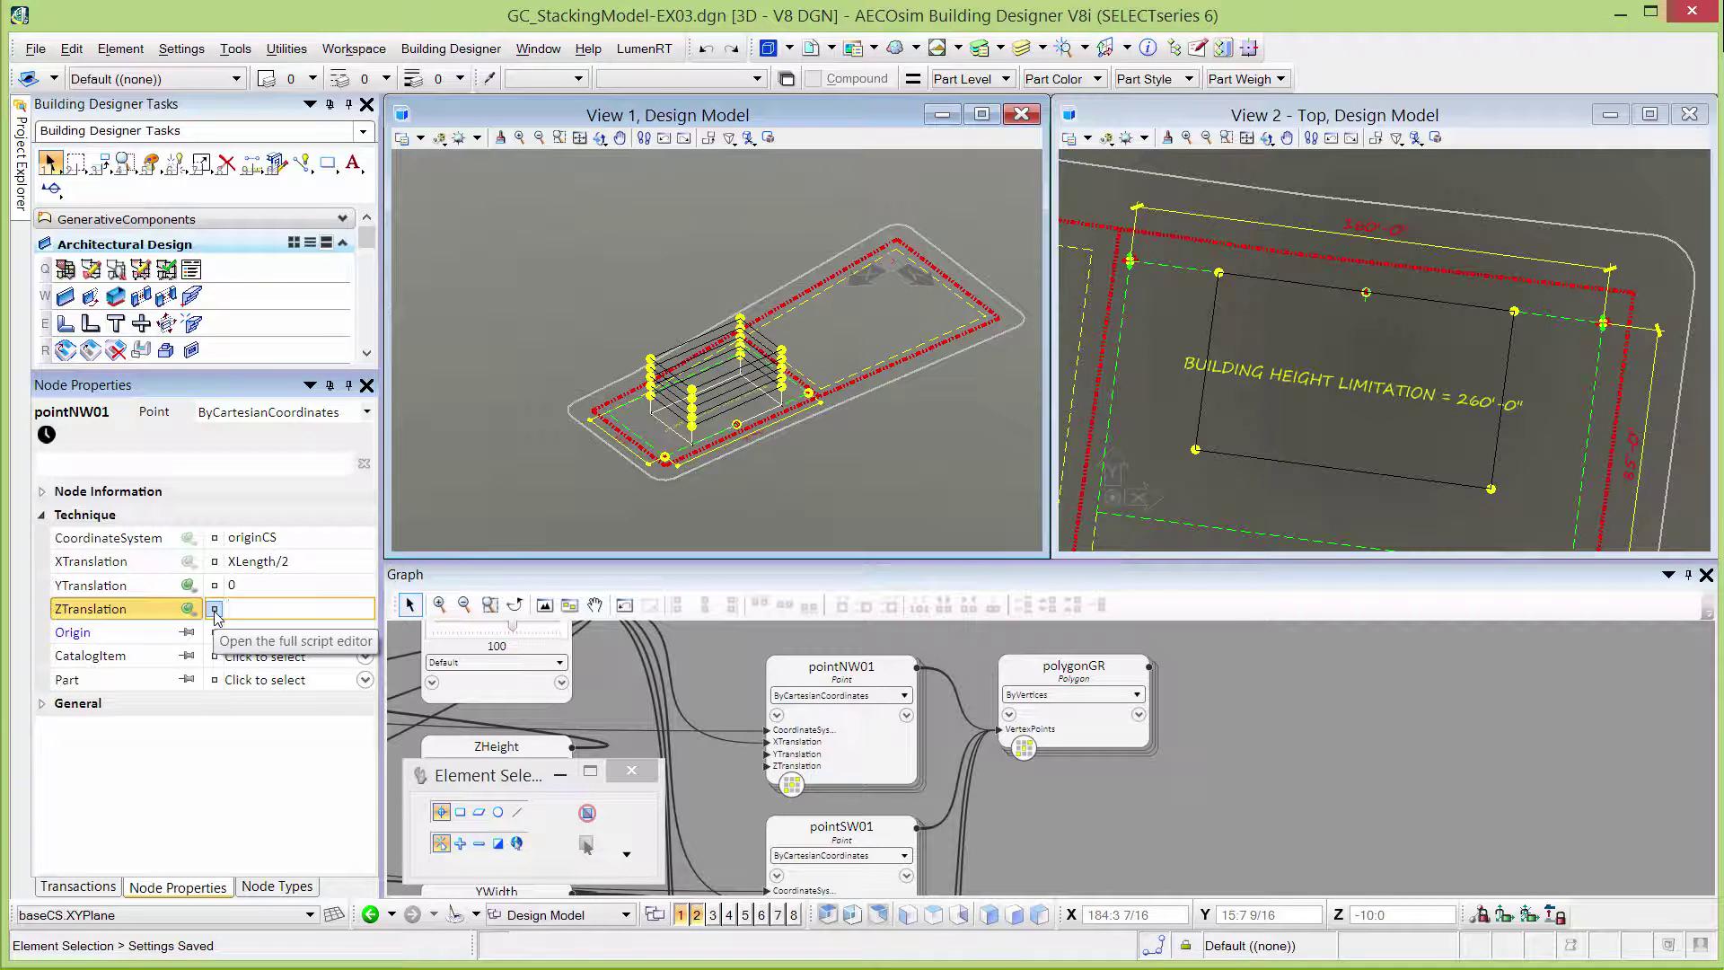
pyautogui.click(215, 611)
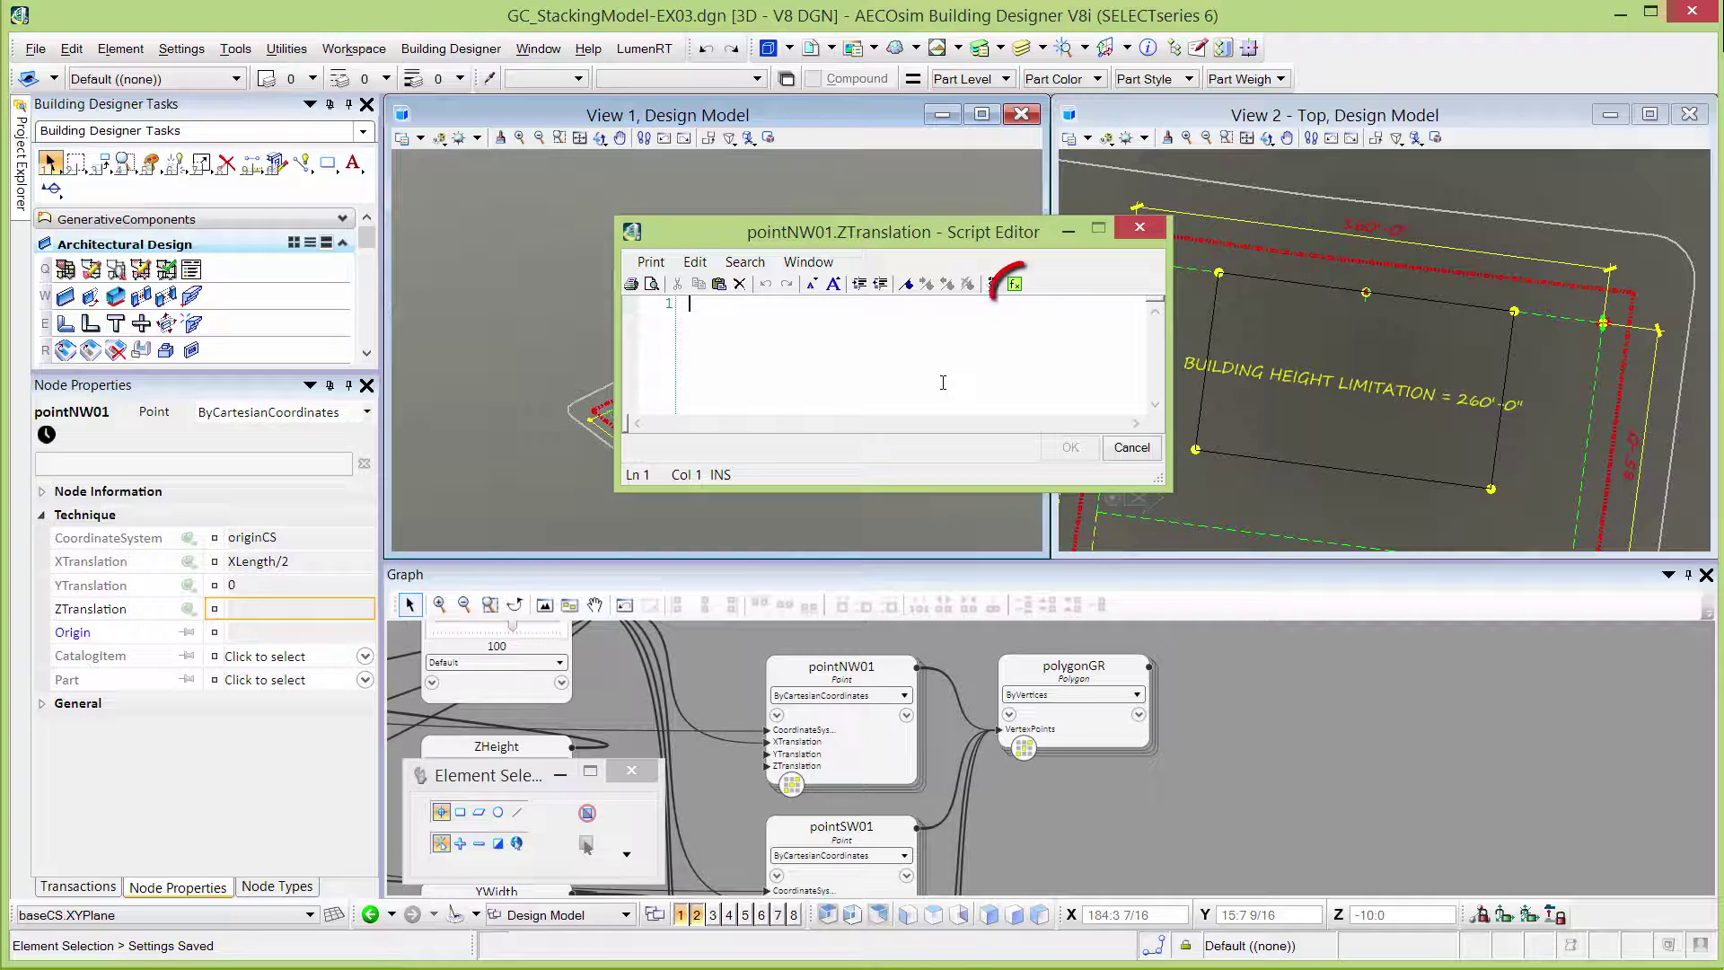
# Step: Find Series in the Expression Builder's Functions list and insert its template into the script
pyautogui.click(1015, 285)
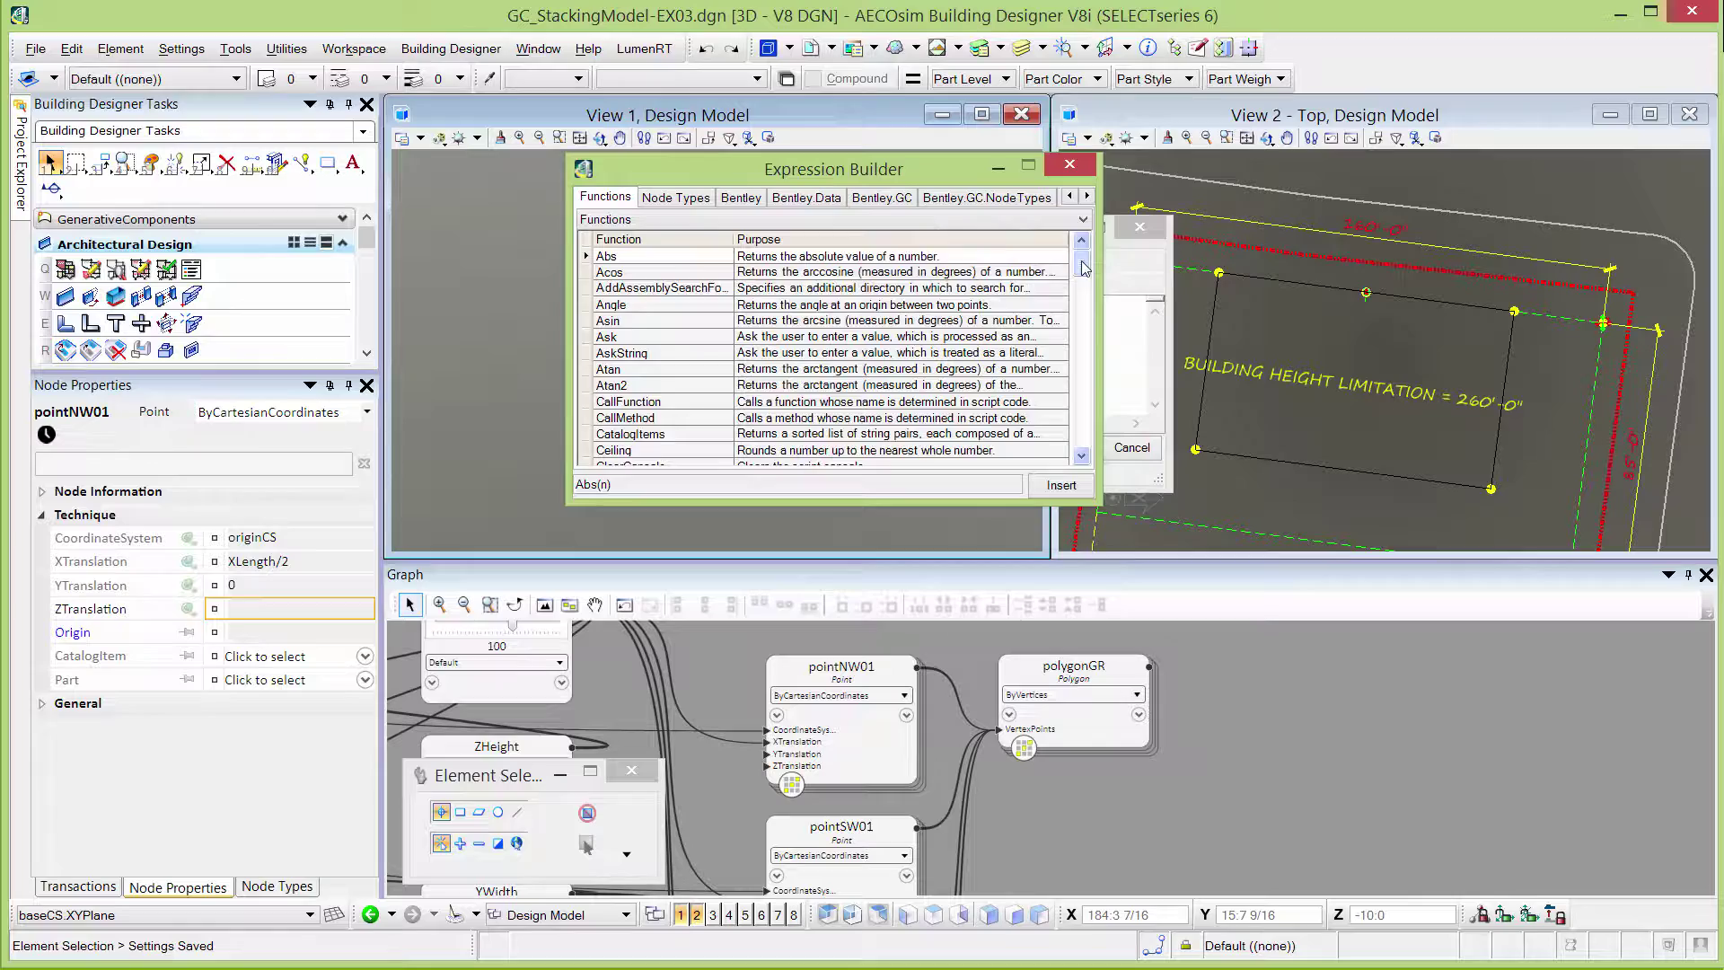
pyautogui.moveTo(1082, 266); pyautogui.dragTo(1086, 297)
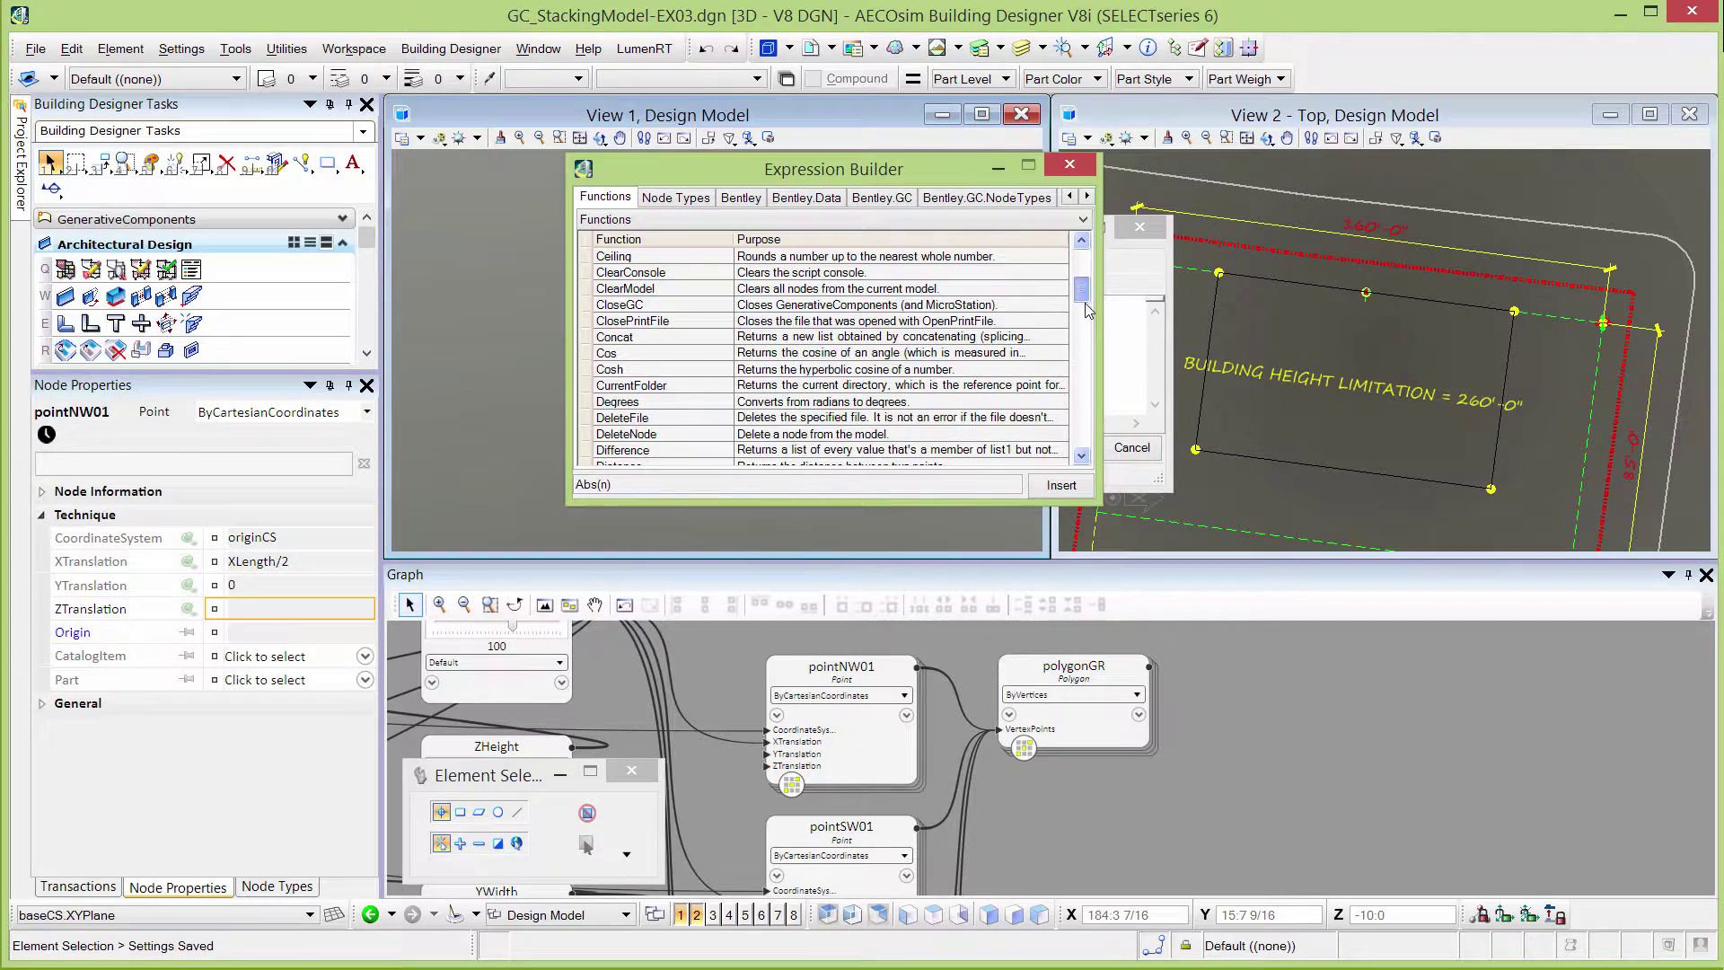
pyautogui.scroll(-6, 1085, 293)
pyautogui.scroll(-10, 1088, 386)
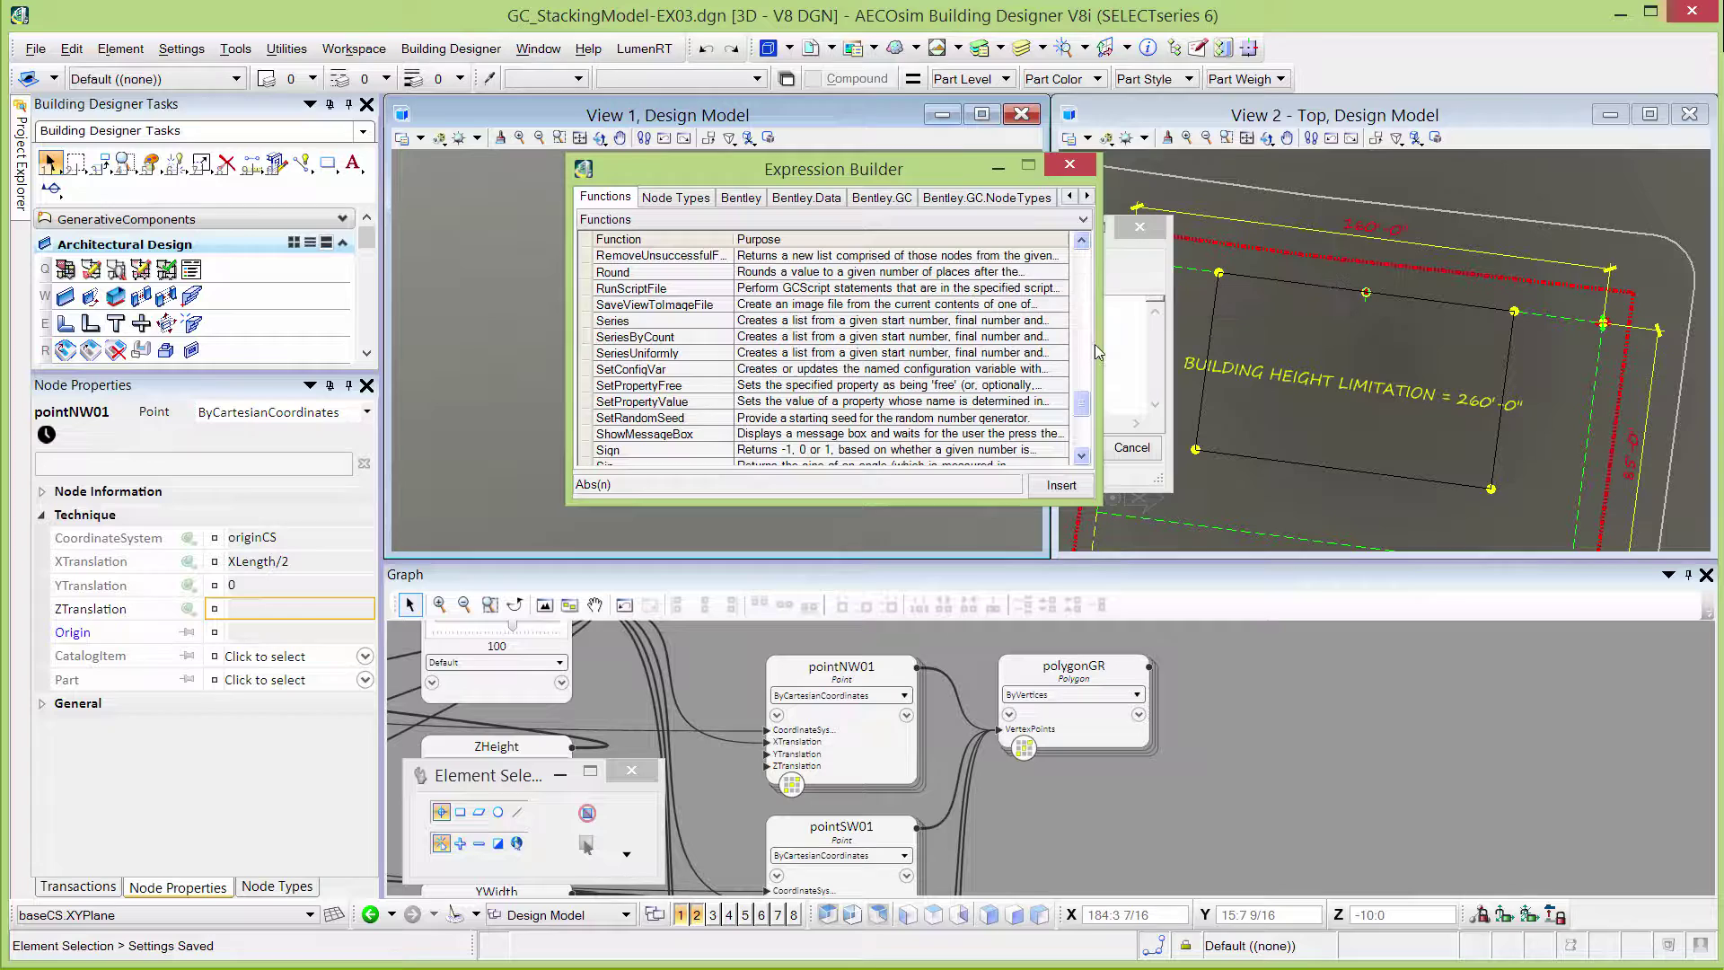
pyautogui.moveTo(1118, 344); pyautogui.dragTo(1181, 344)
pyautogui.moveTo(1068, 240); pyautogui.dragTo(1152, 269)
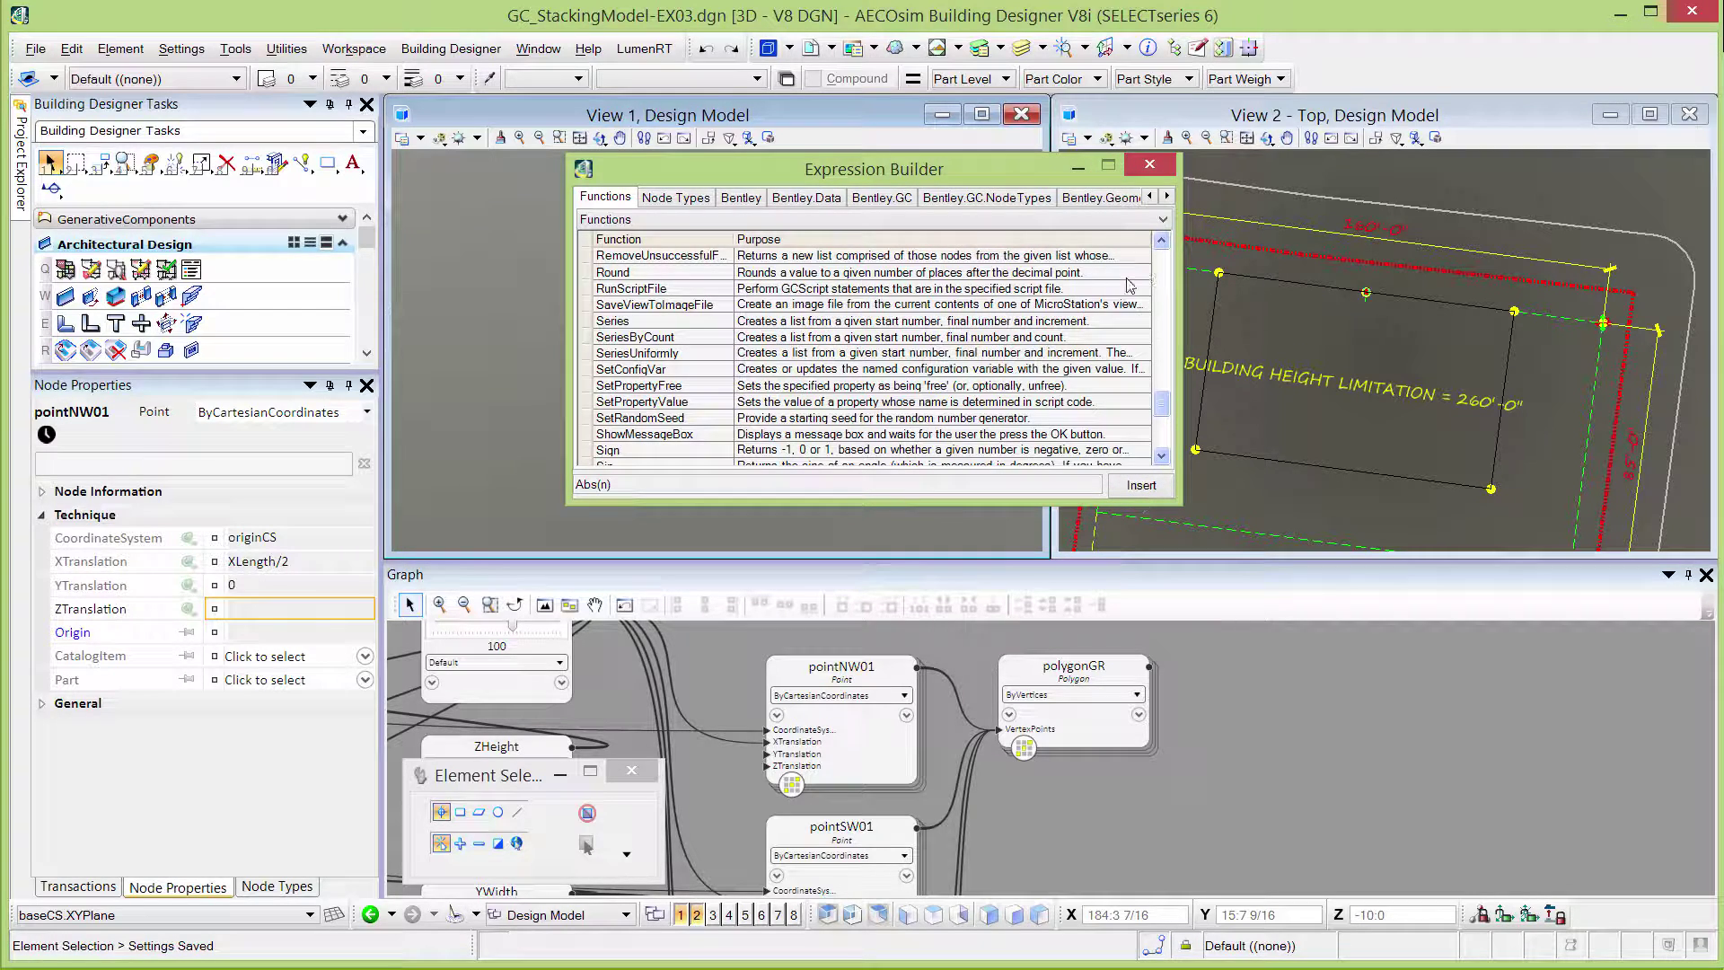
pyautogui.click(620, 322)
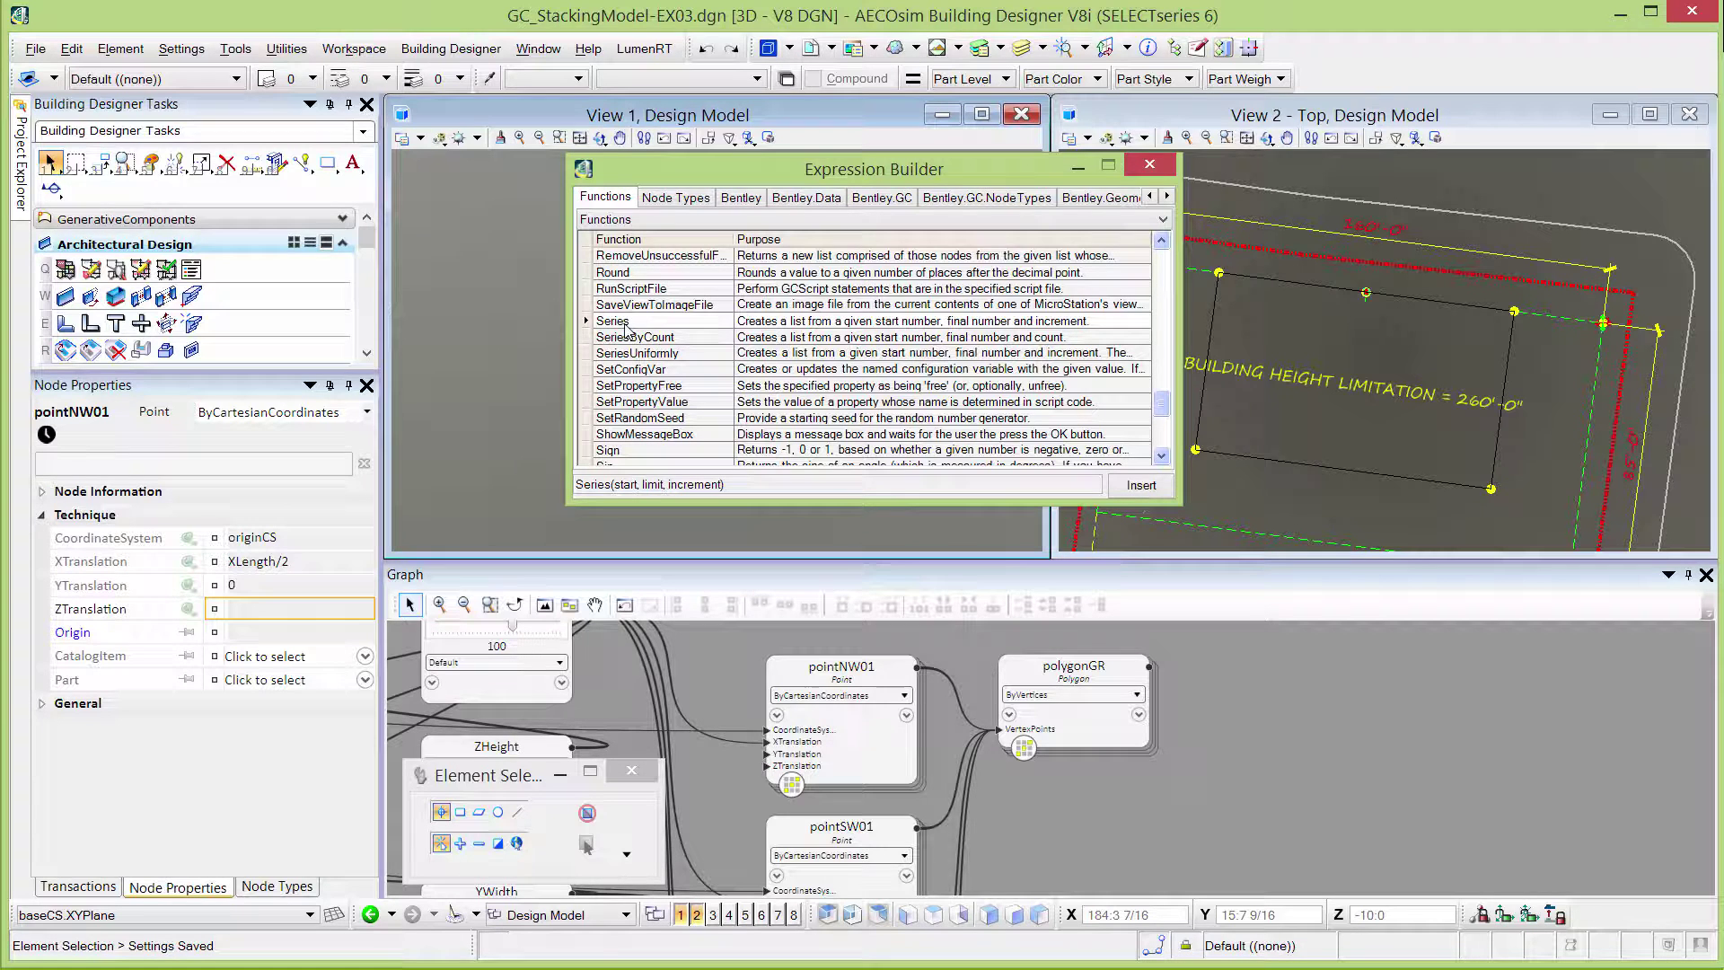
pyautogui.click(1140, 487)
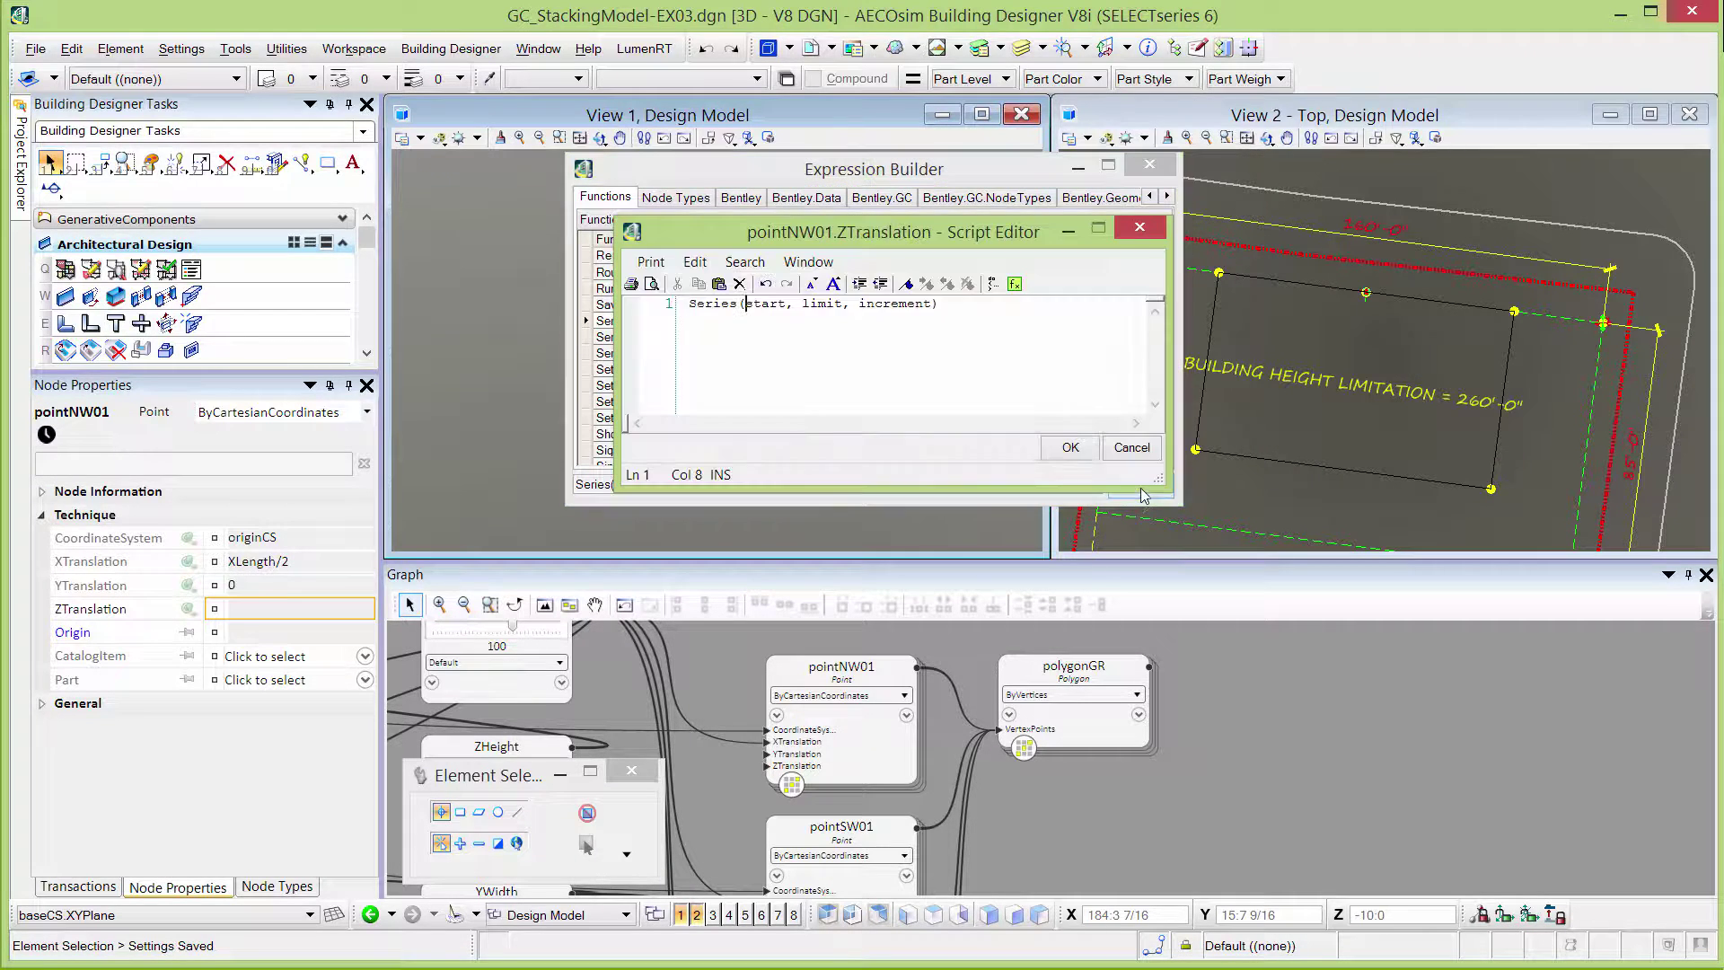
# Step: Fill the Series start, limit and increment with 20, 60 and 10, then accept it
pyautogui.doubleClick(765, 305)
pyautogui.write('20')
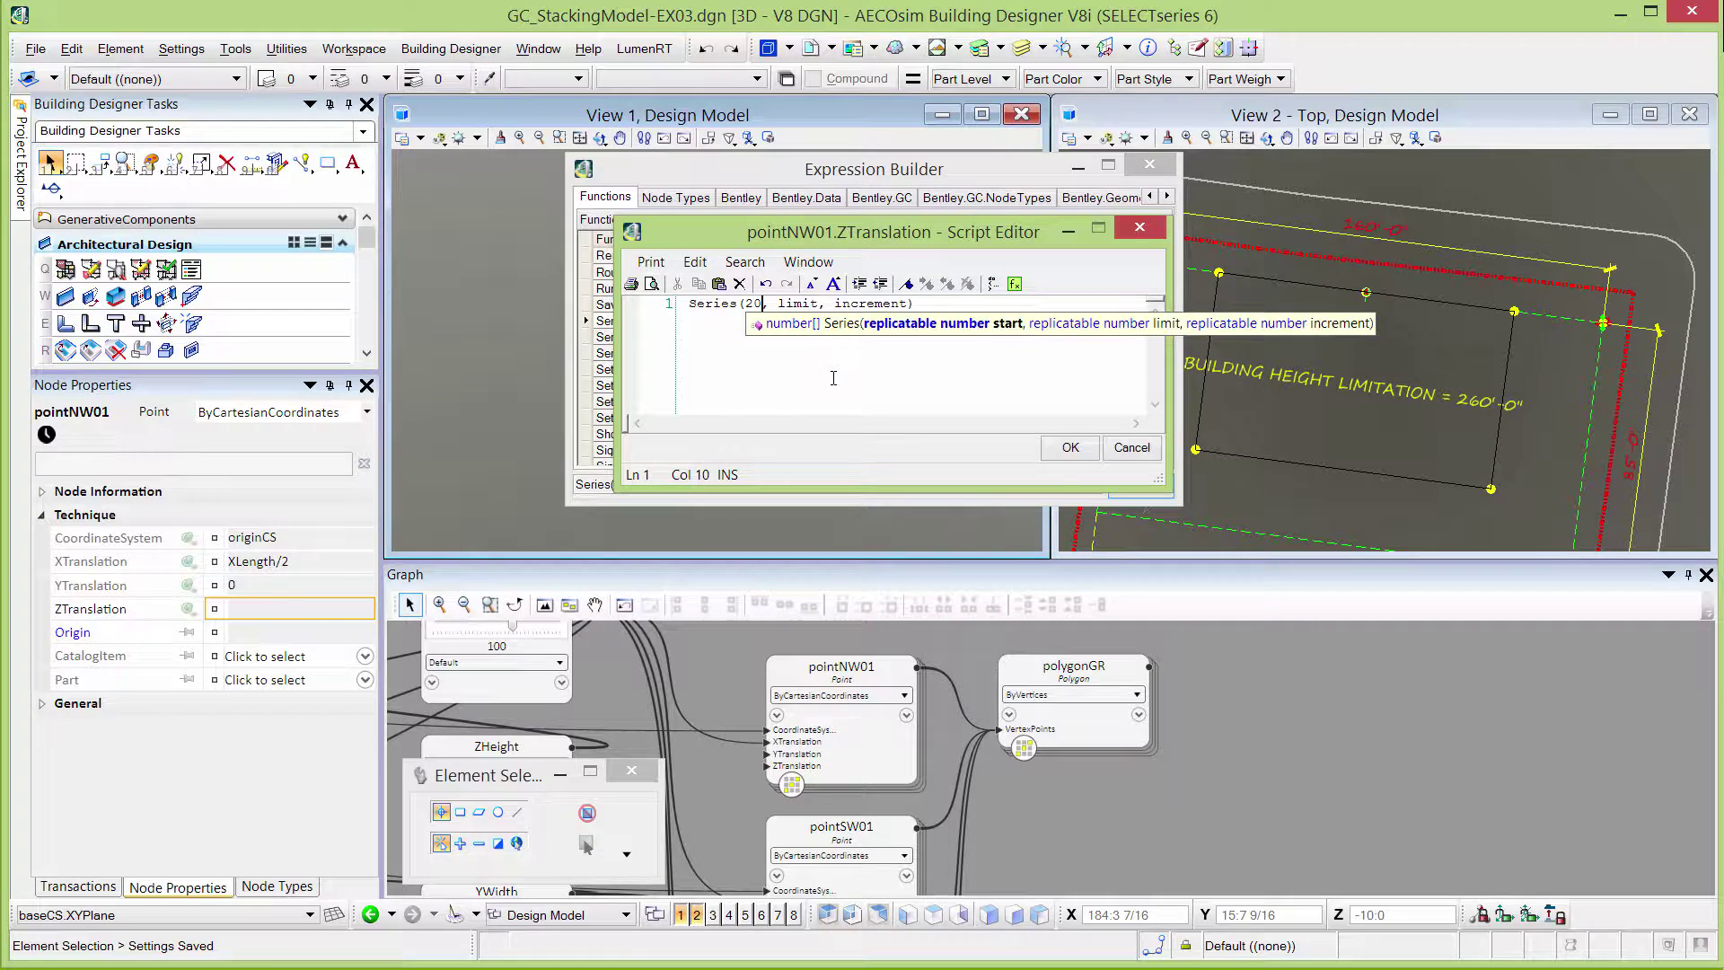
pyautogui.click(833, 305)
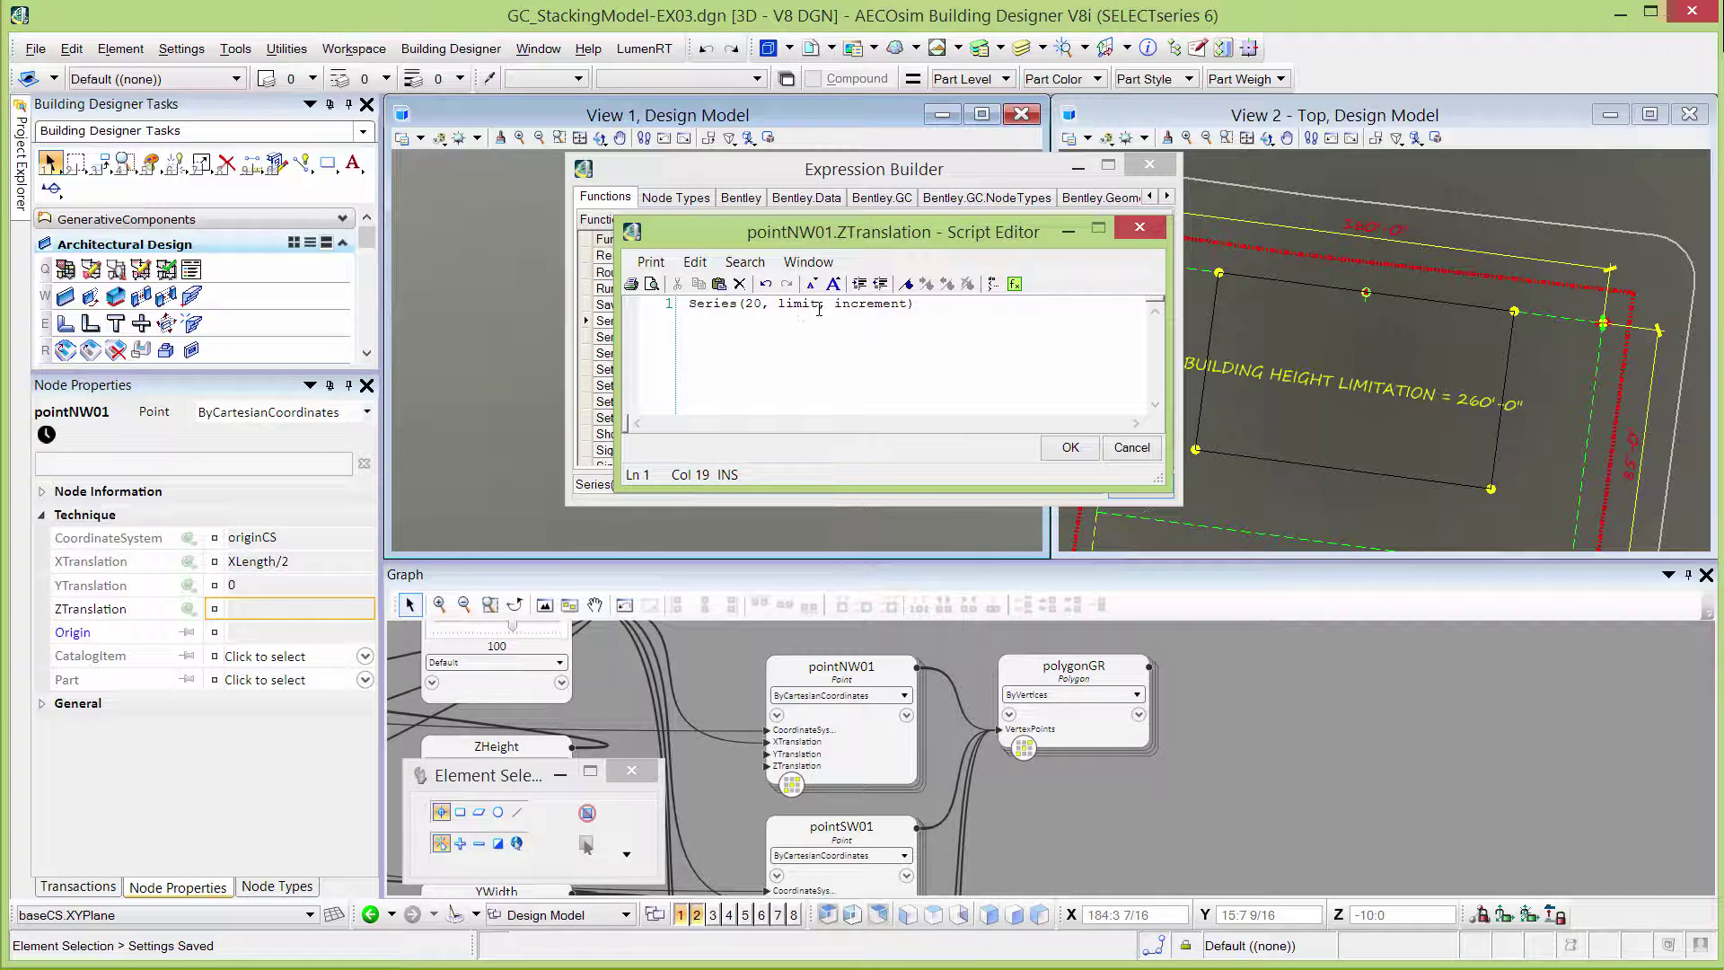
pyautogui.moveTo(819, 305); pyautogui.dragTo(779, 307)
pyautogui.write('60')
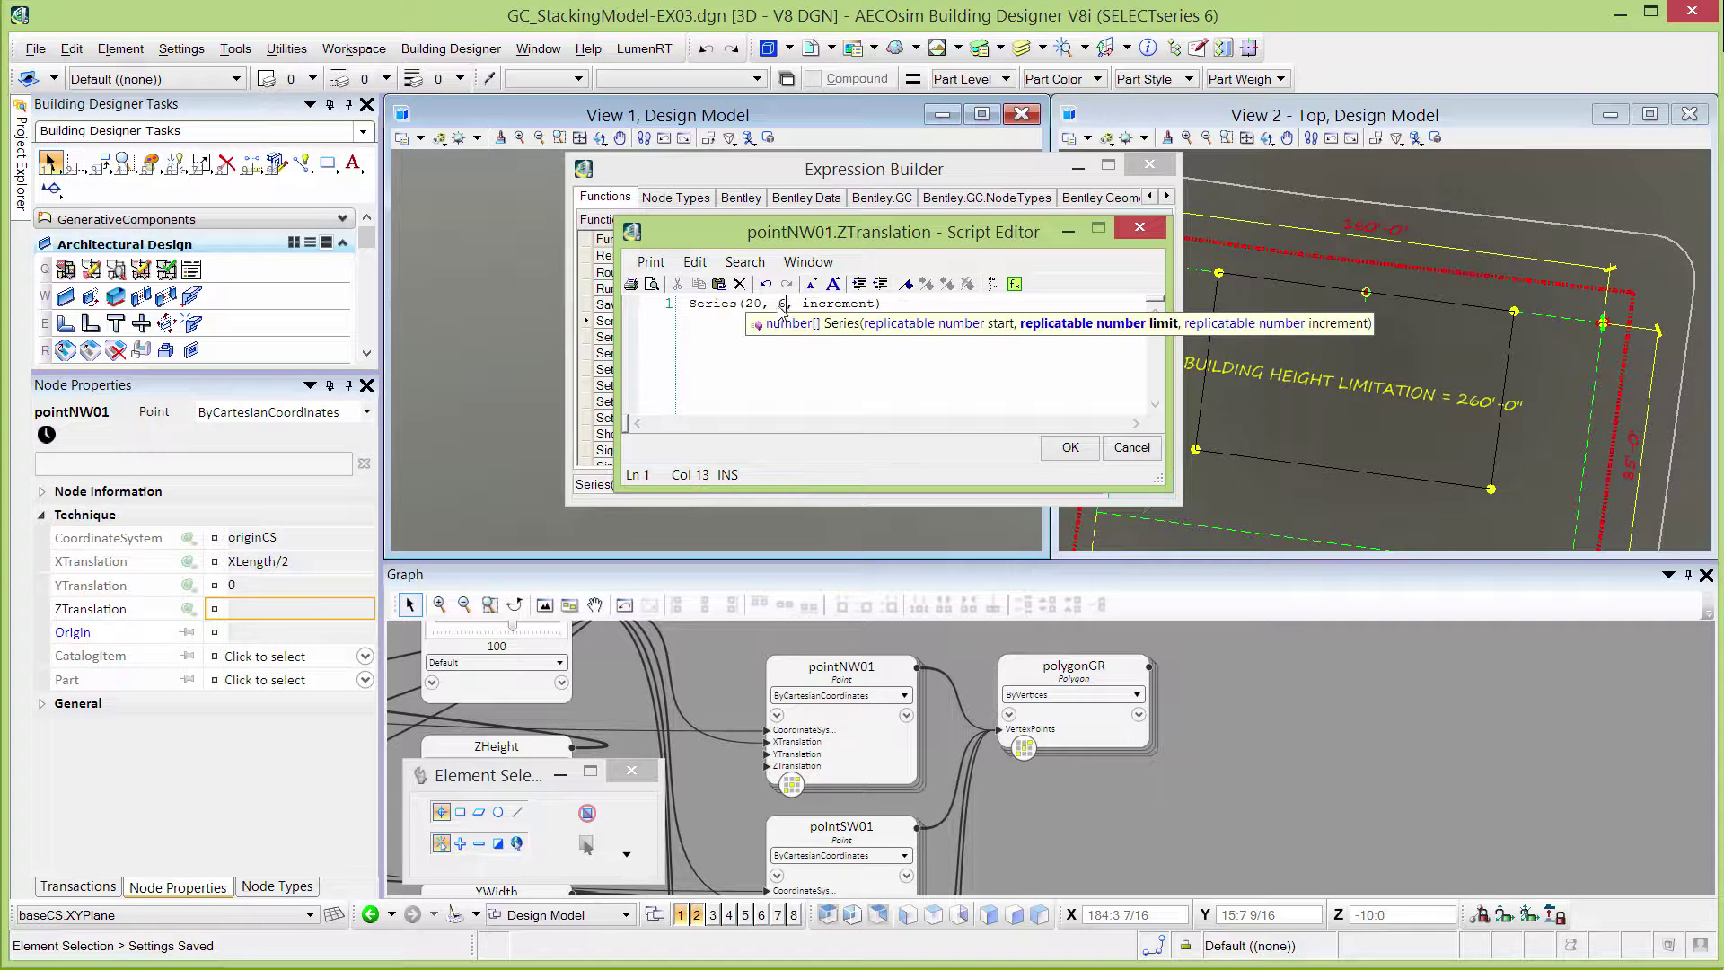
pyautogui.click(879, 319)
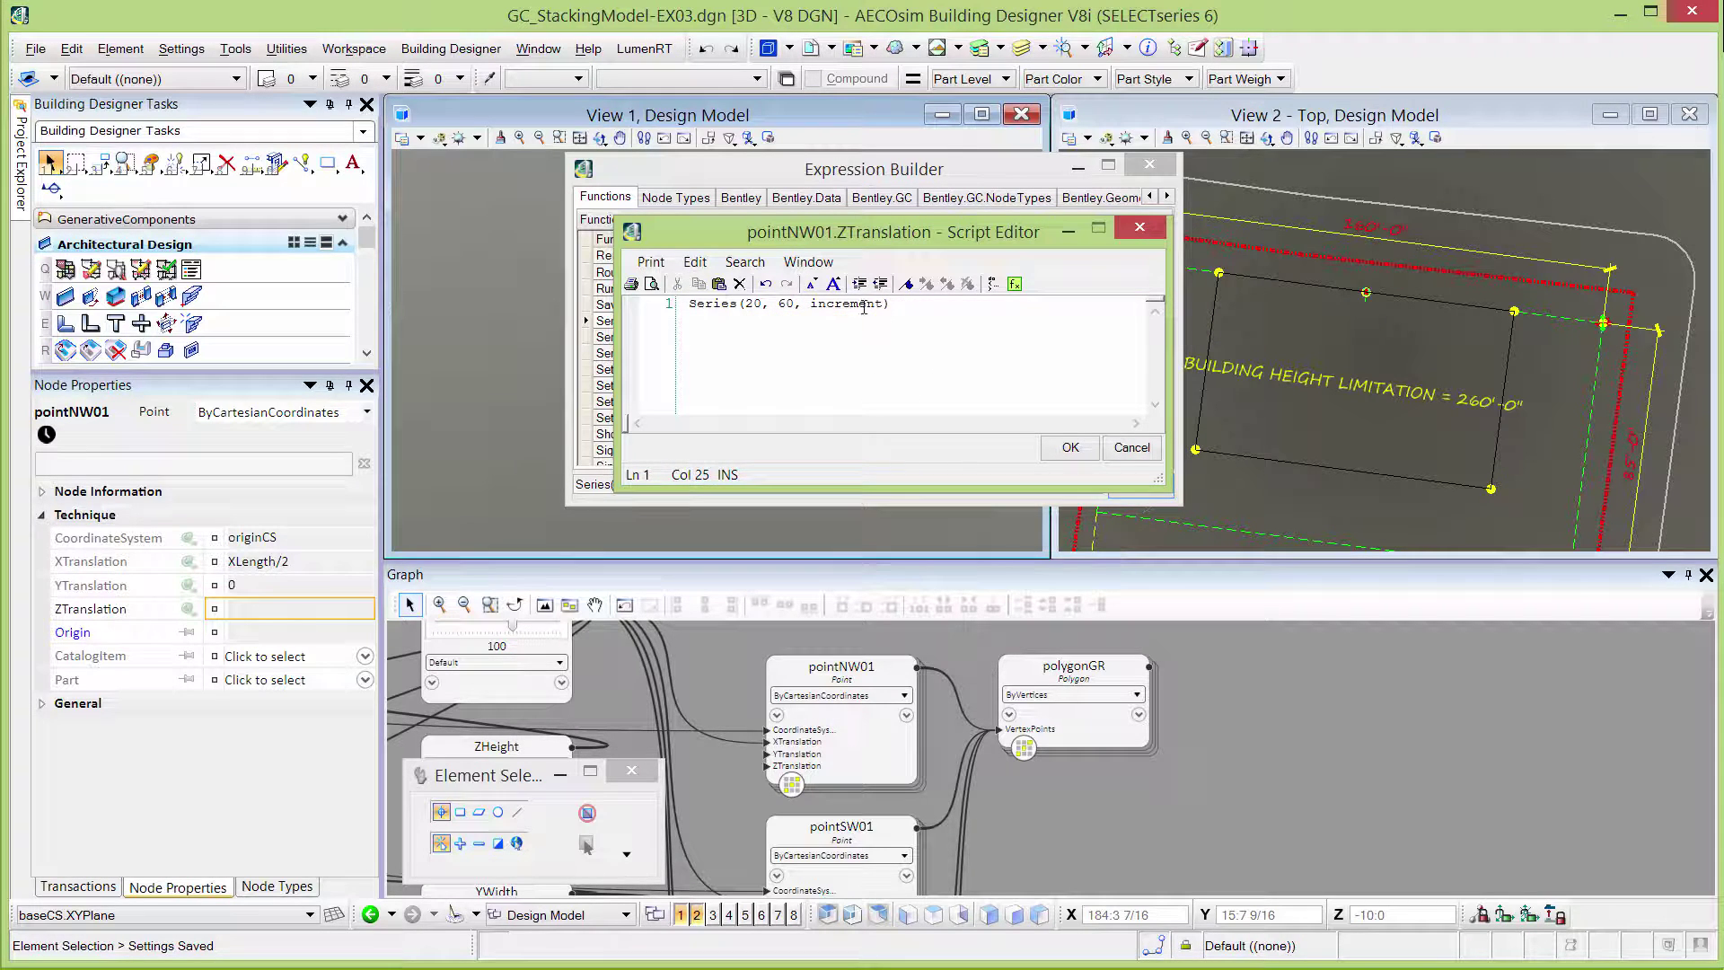
pyautogui.moveTo(885, 305); pyautogui.dragTo(811, 305)
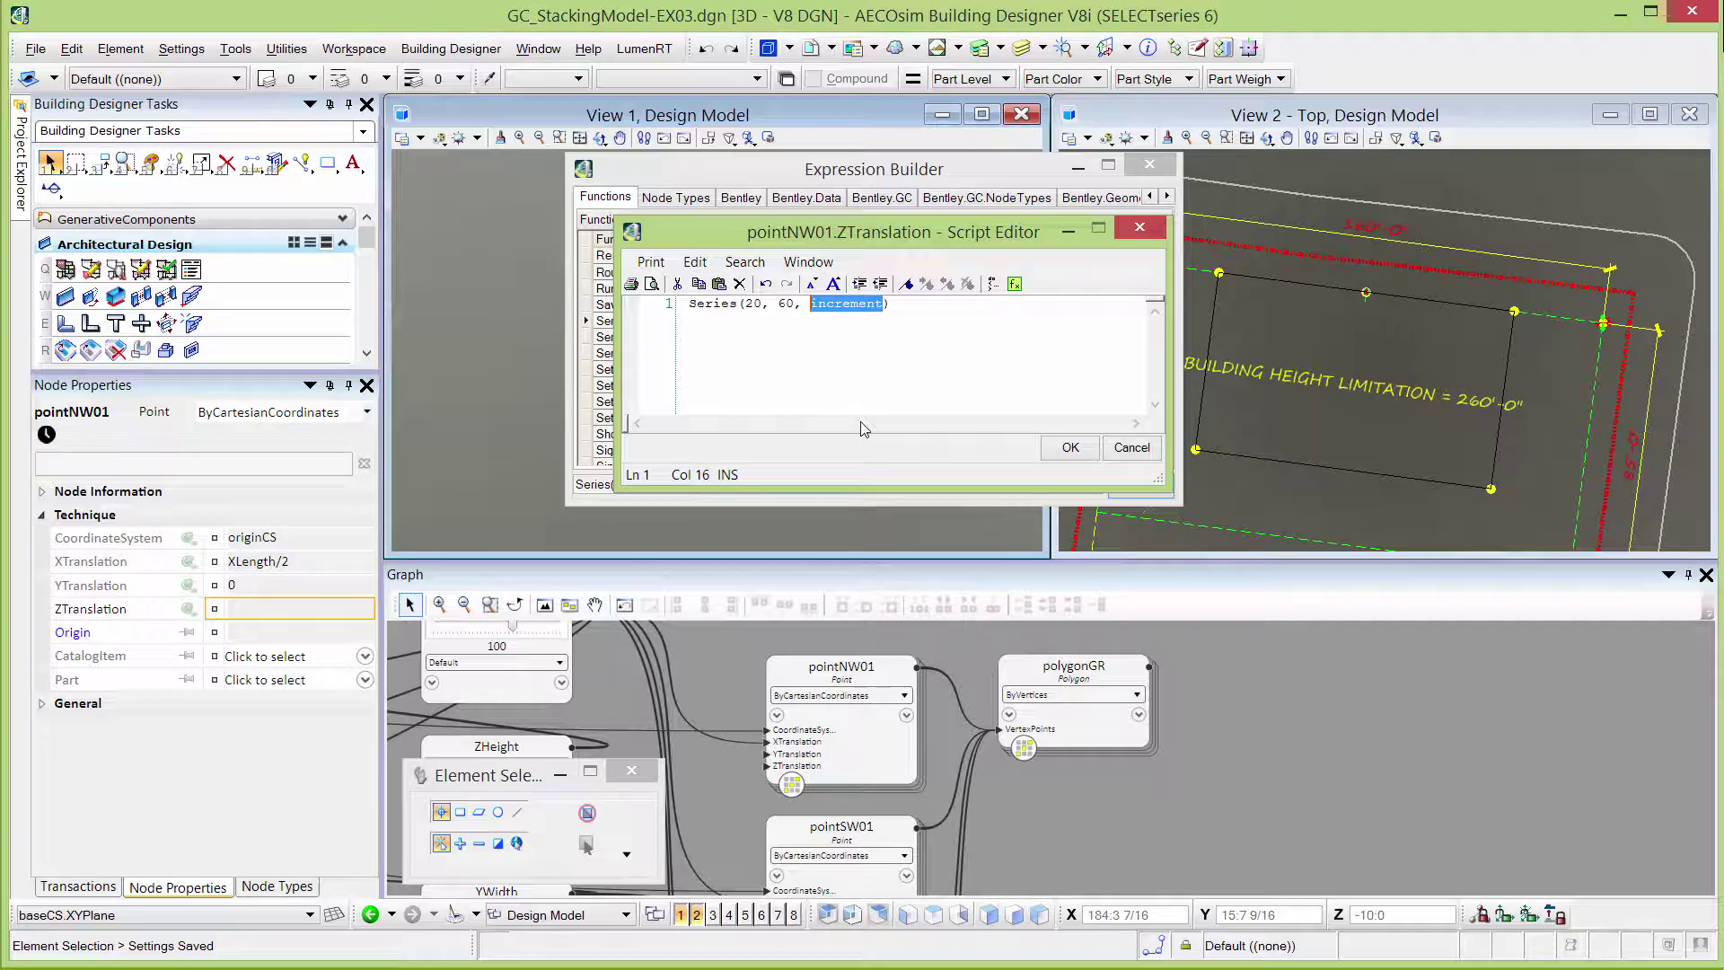
pyautogui.write('10')
pyautogui.press('End')
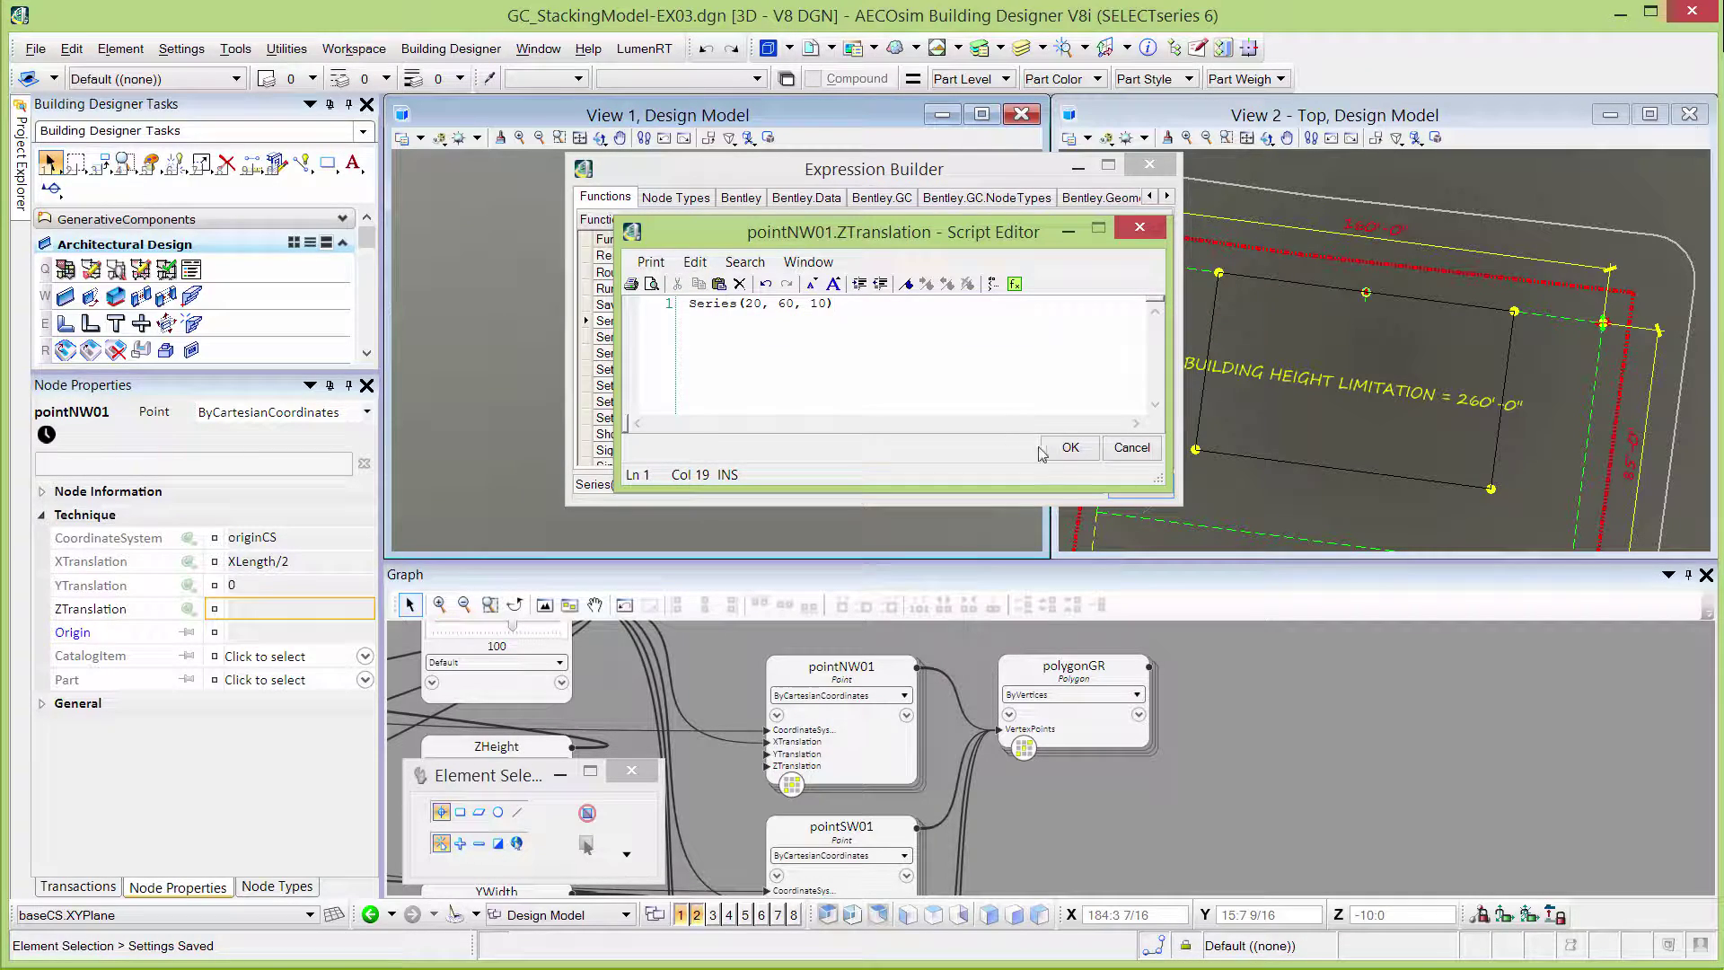
pyautogui.click(1064, 455)
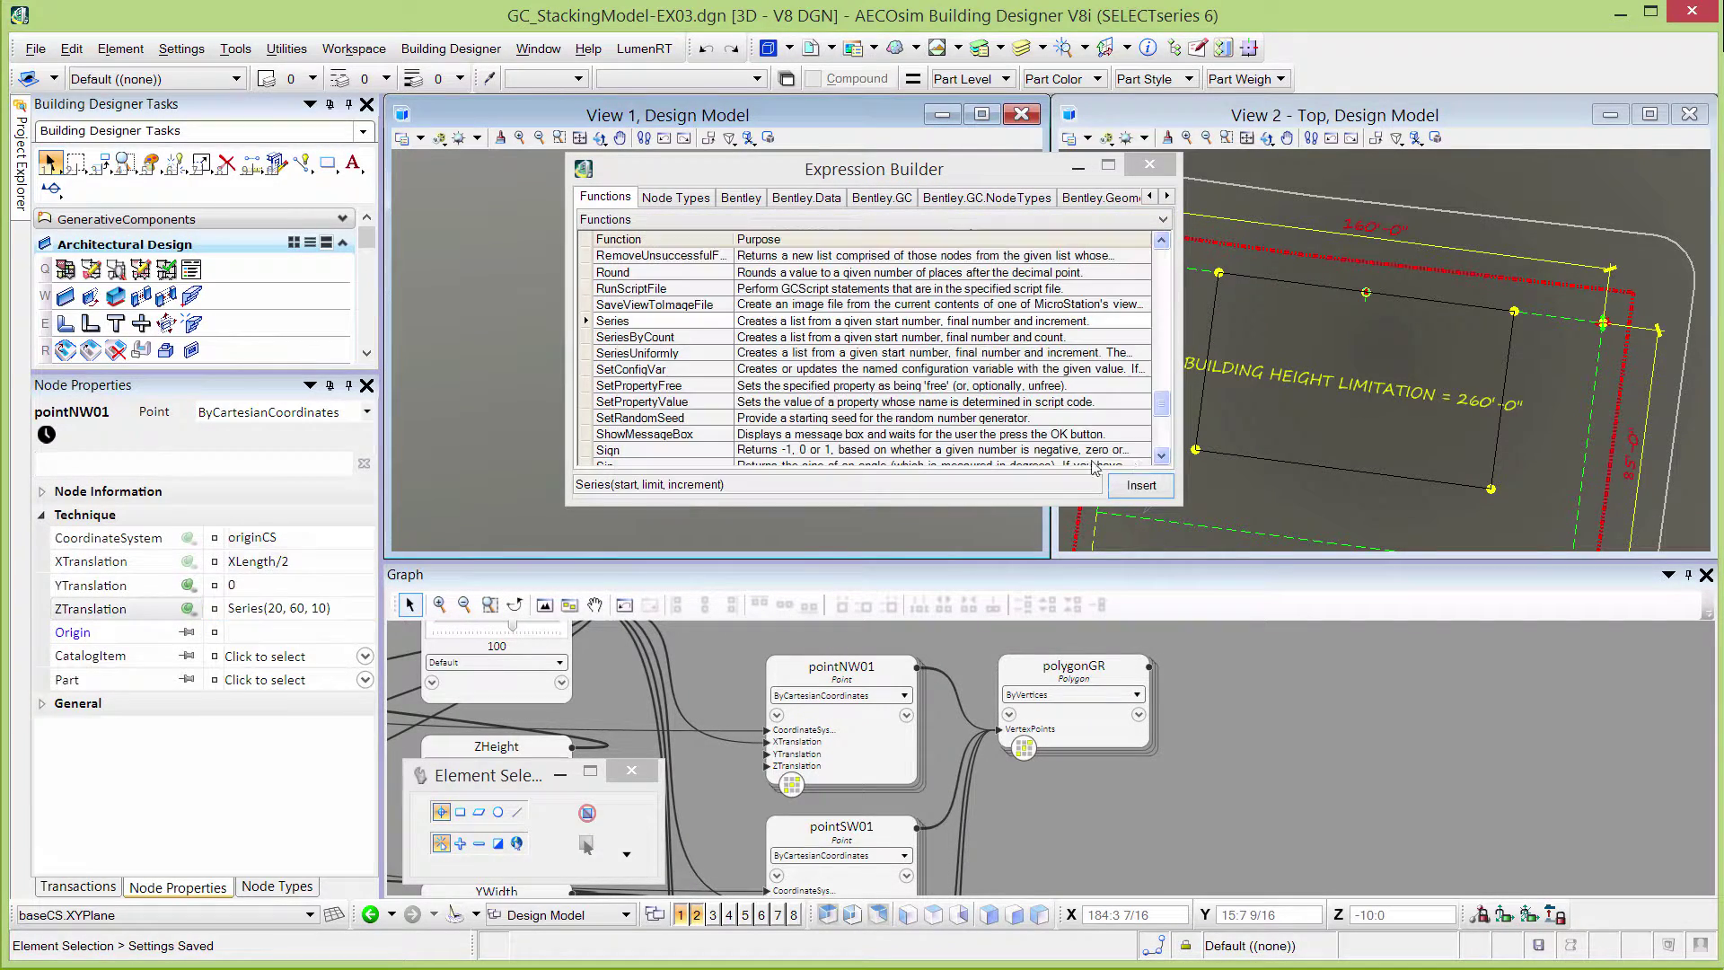
# Step: Close the Expression Builder to reveal the stacked corner points in the 3D view
pyautogui.click(1149, 165)
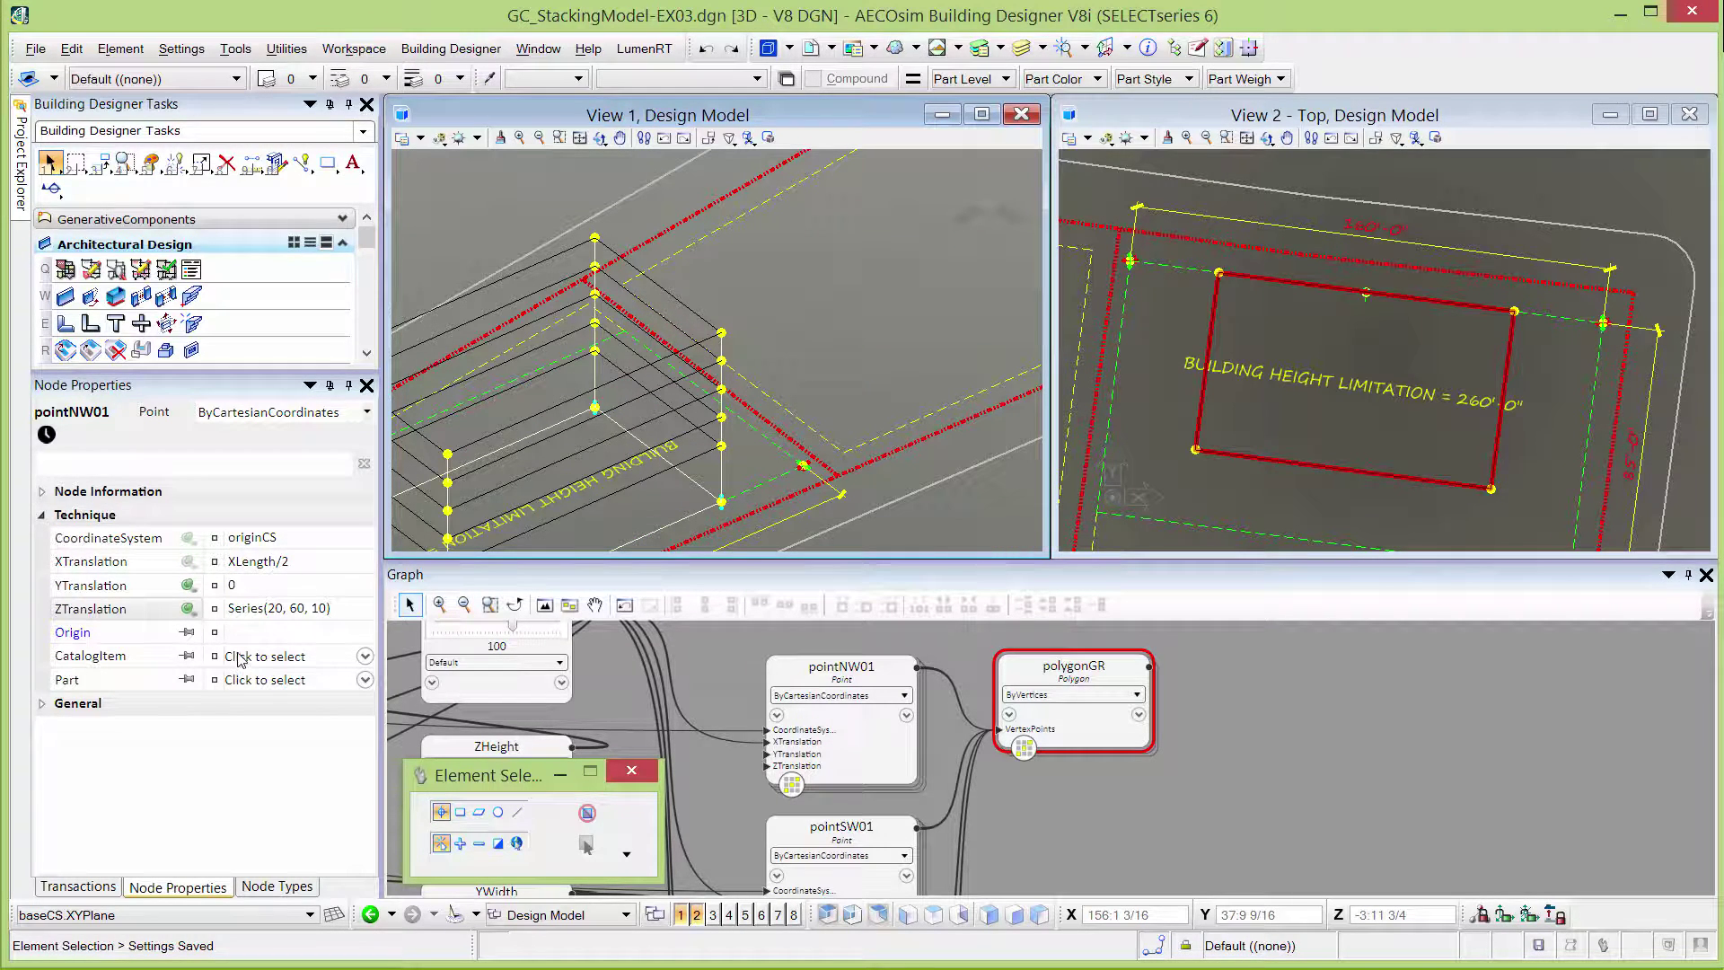
pyautogui.click(260, 632)
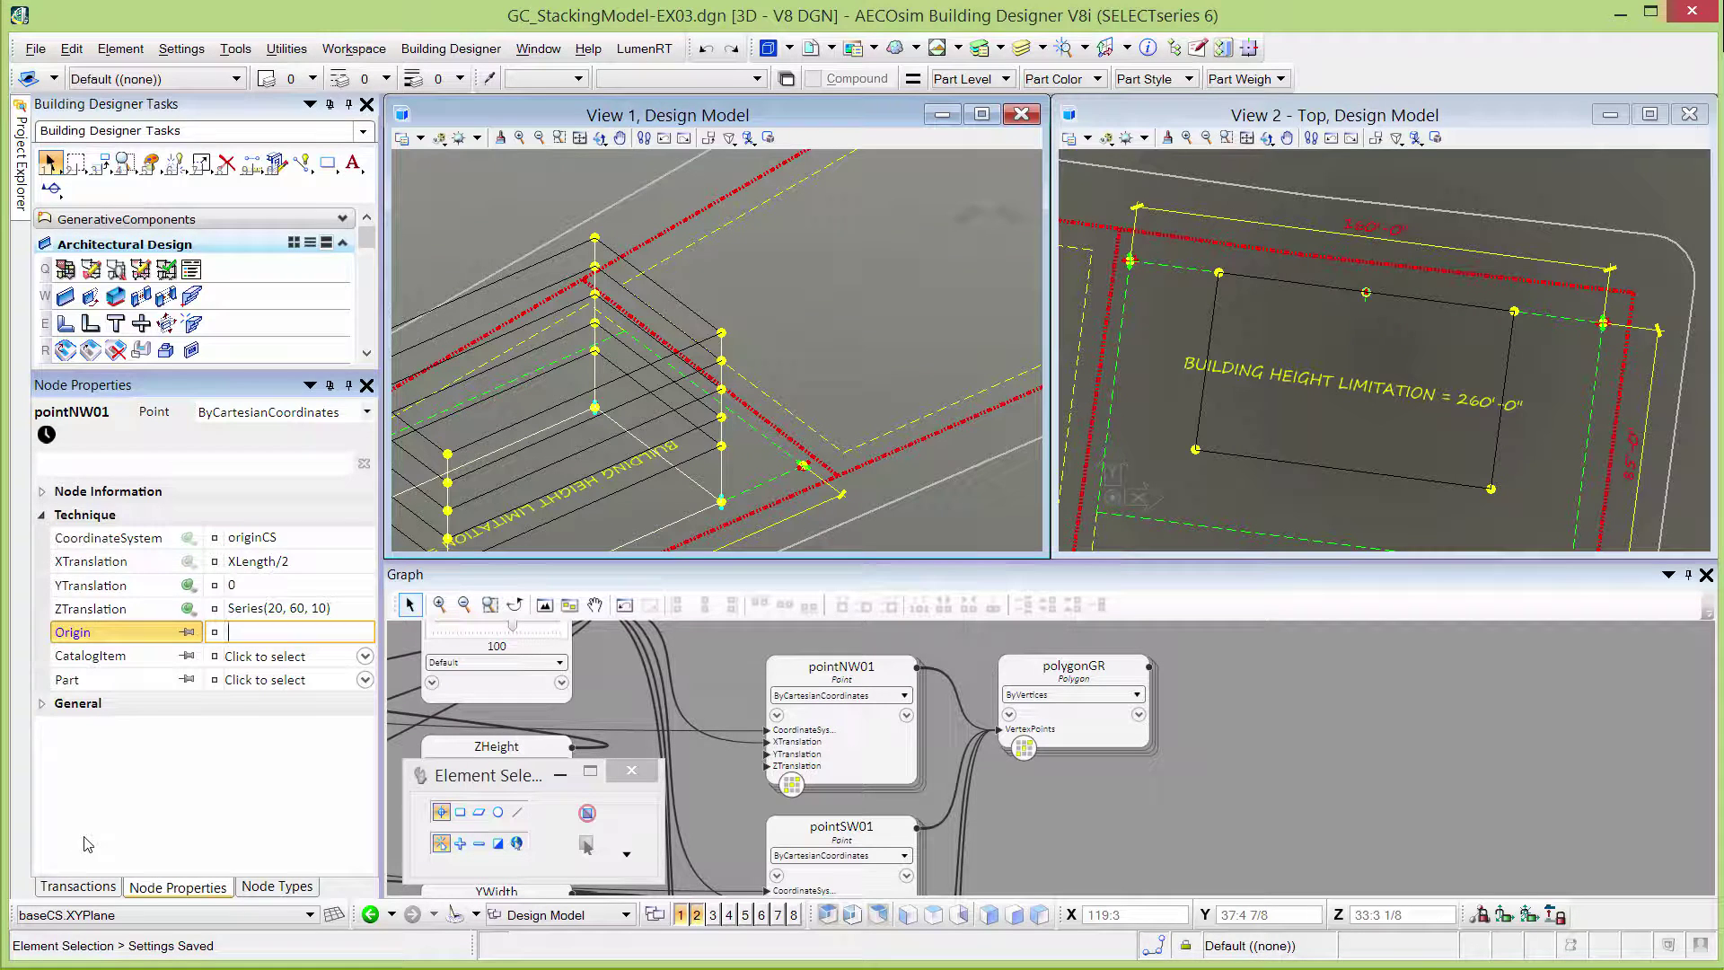
# Step: Place a Utility Slider node in the graph and name it ZLobbyHeight
pyautogui.click(267, 887)
pyautogui.scroll(-15, 313, 814)
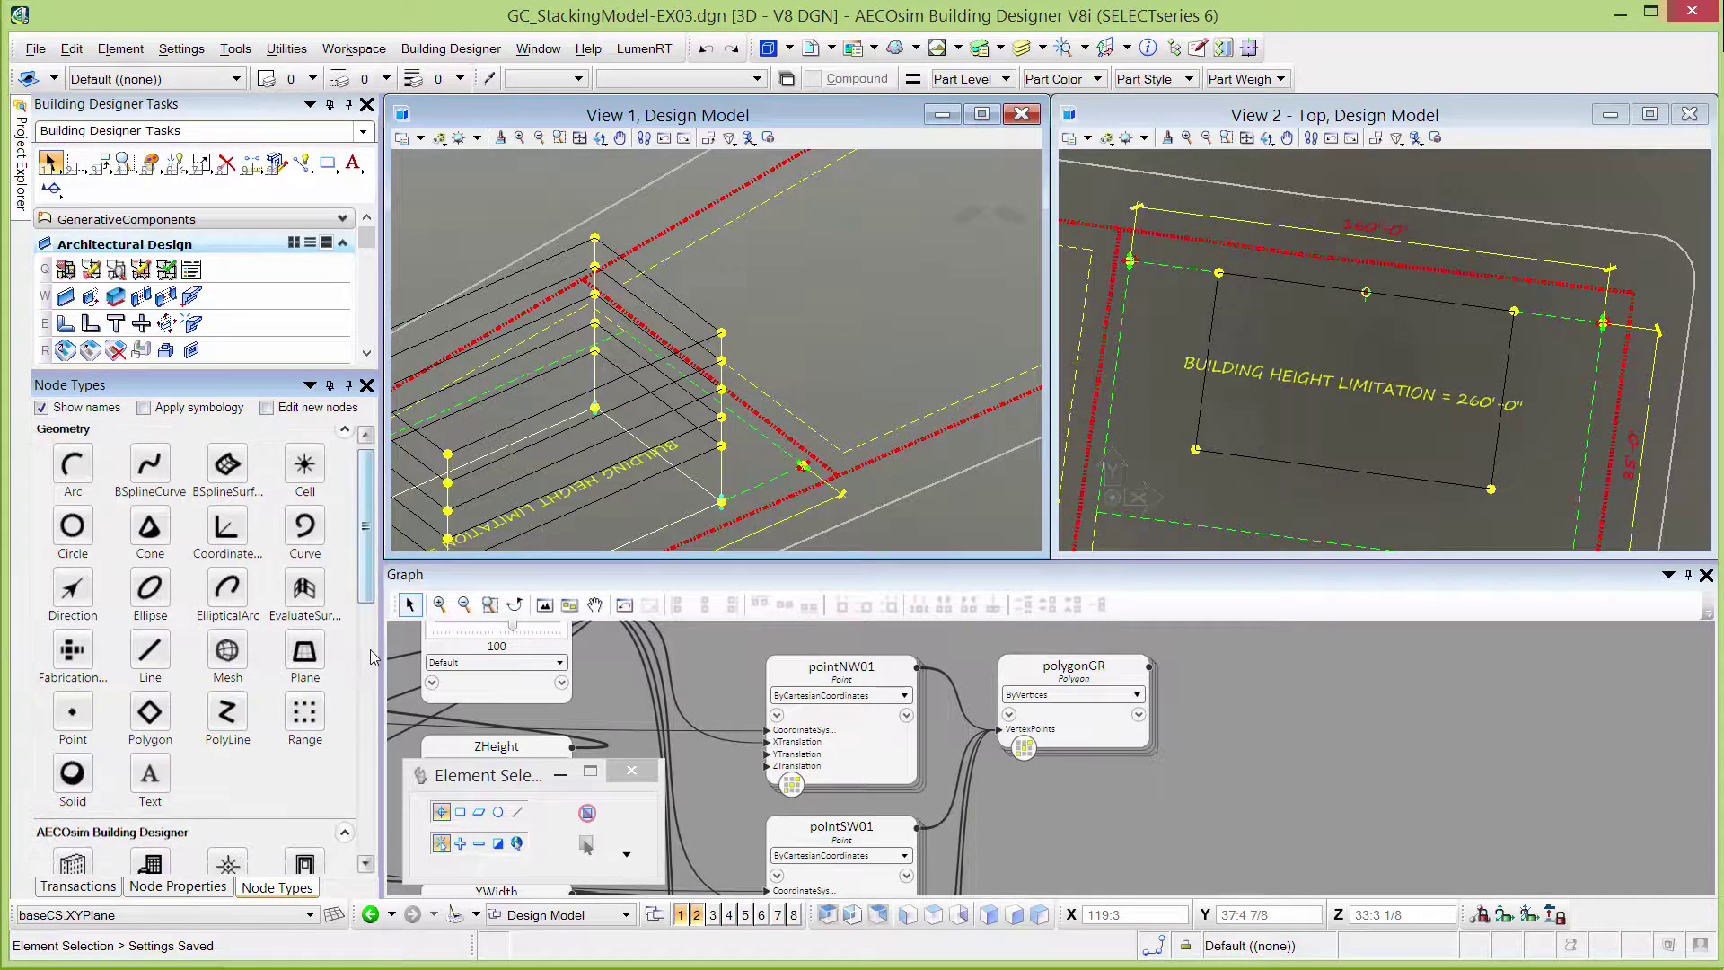
pyautogui.click(73, 831)
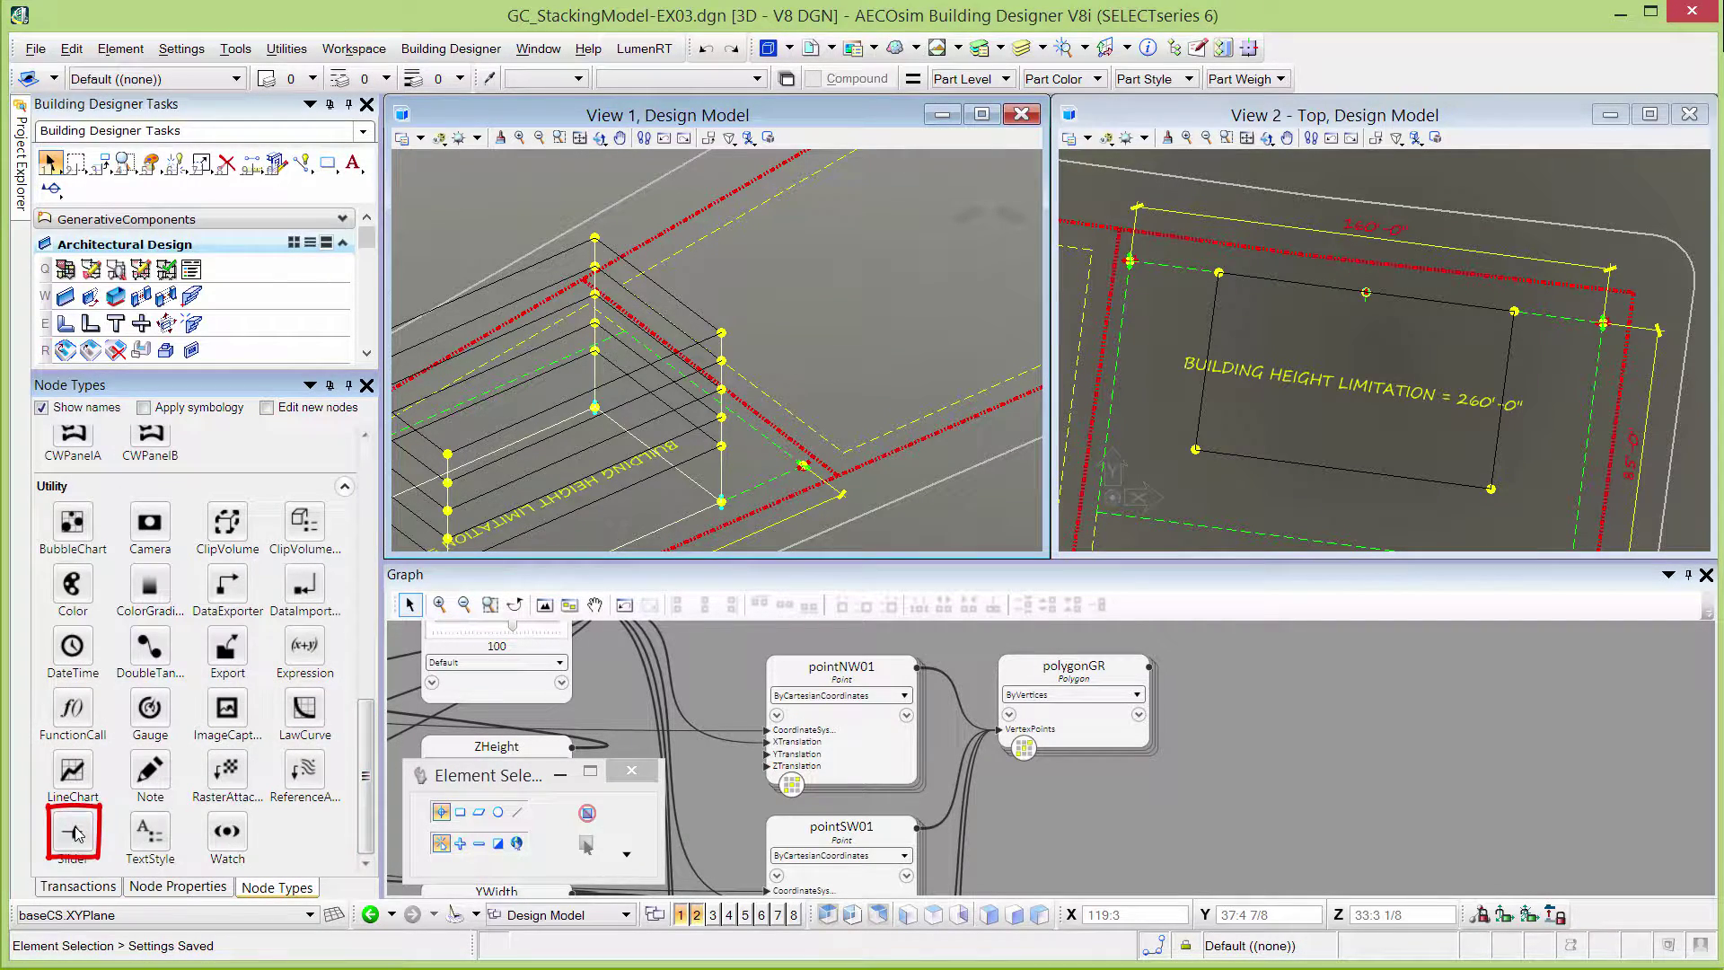
pyautogui.click(1280, 682)
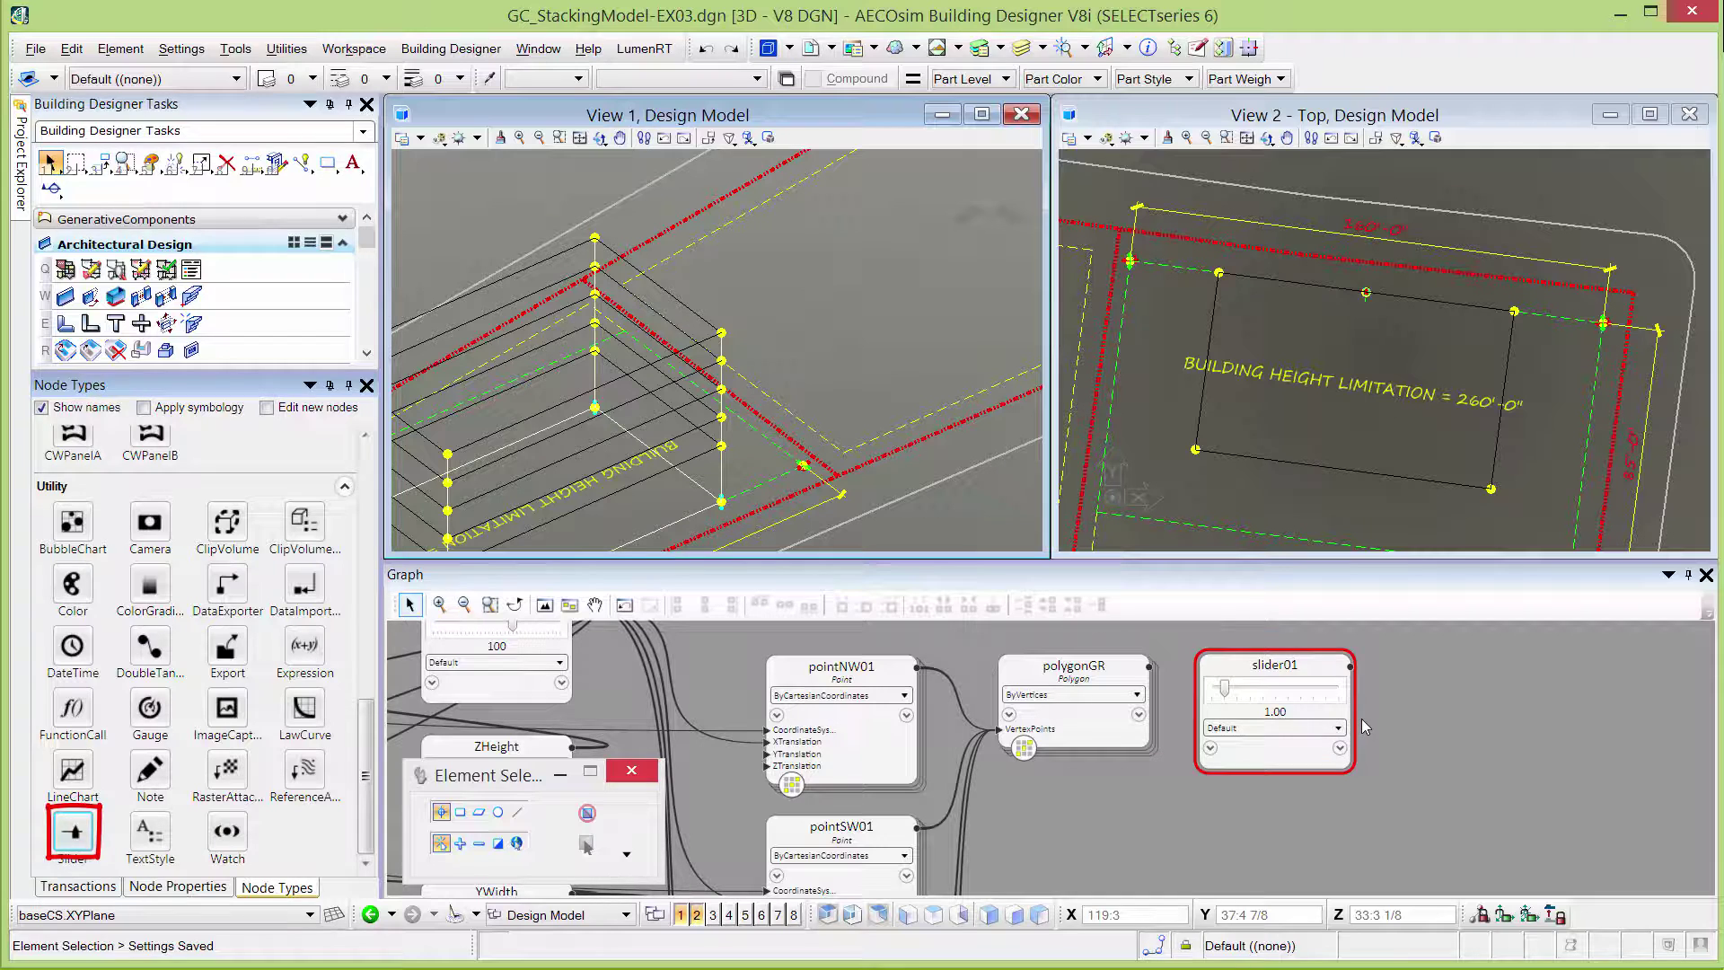
pyautogui.doubleClick(1286, 666)
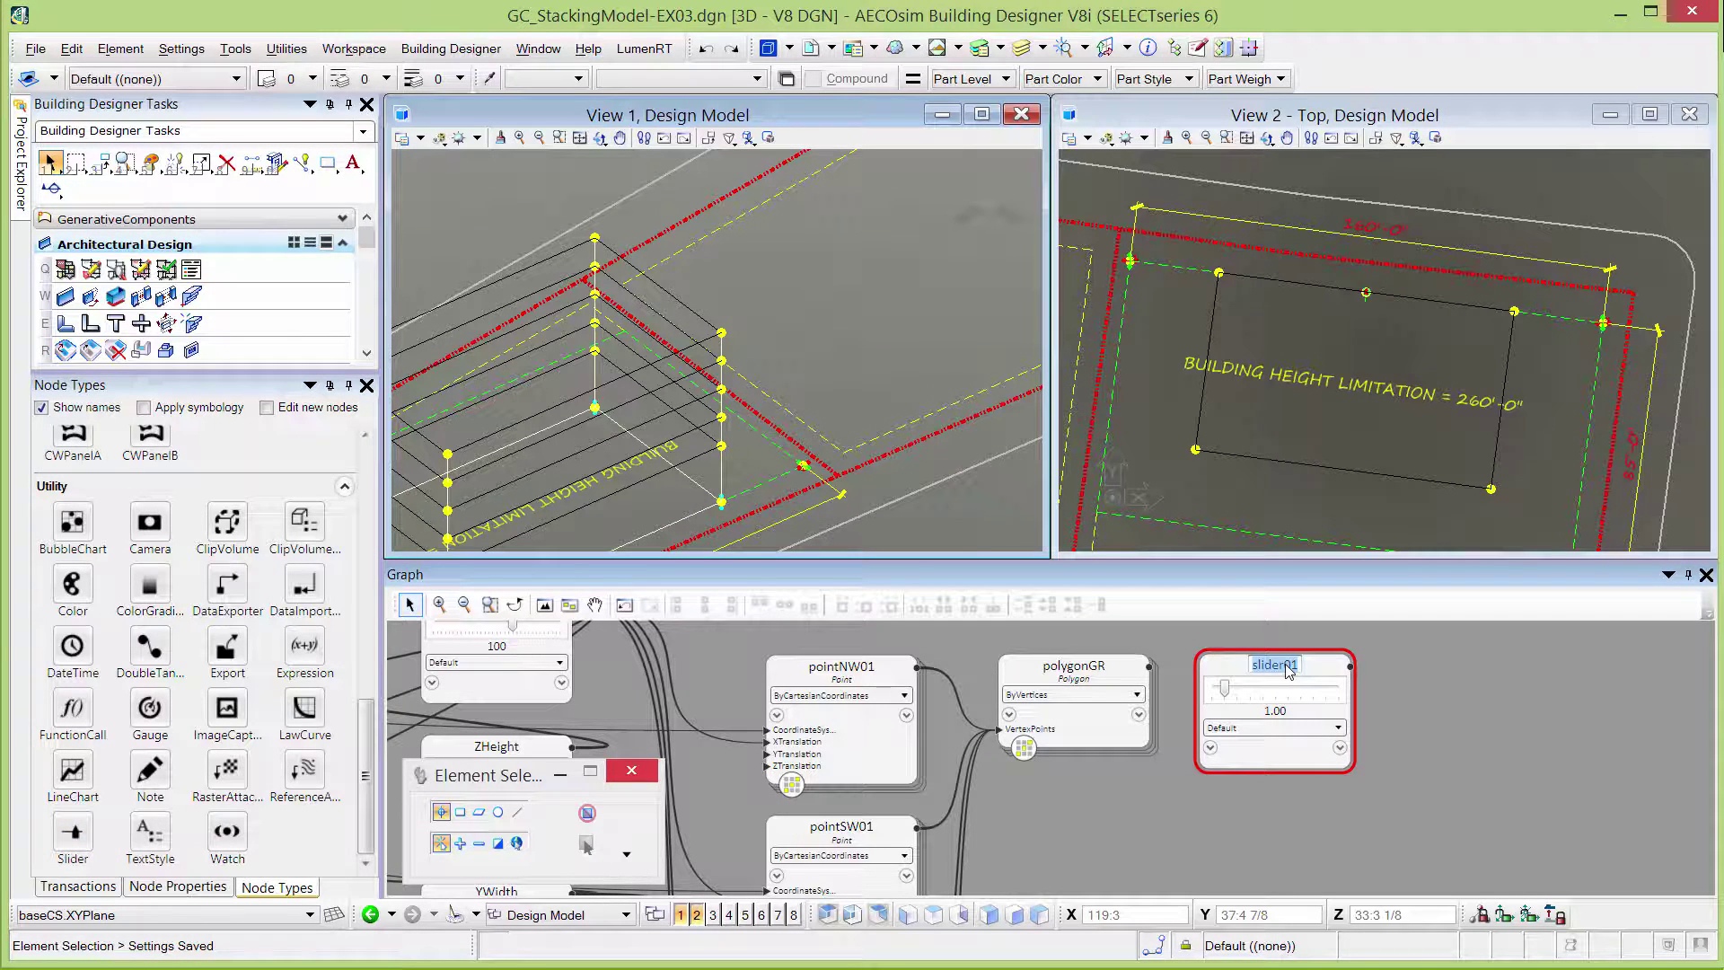
pyautogui.write('ZLobby')
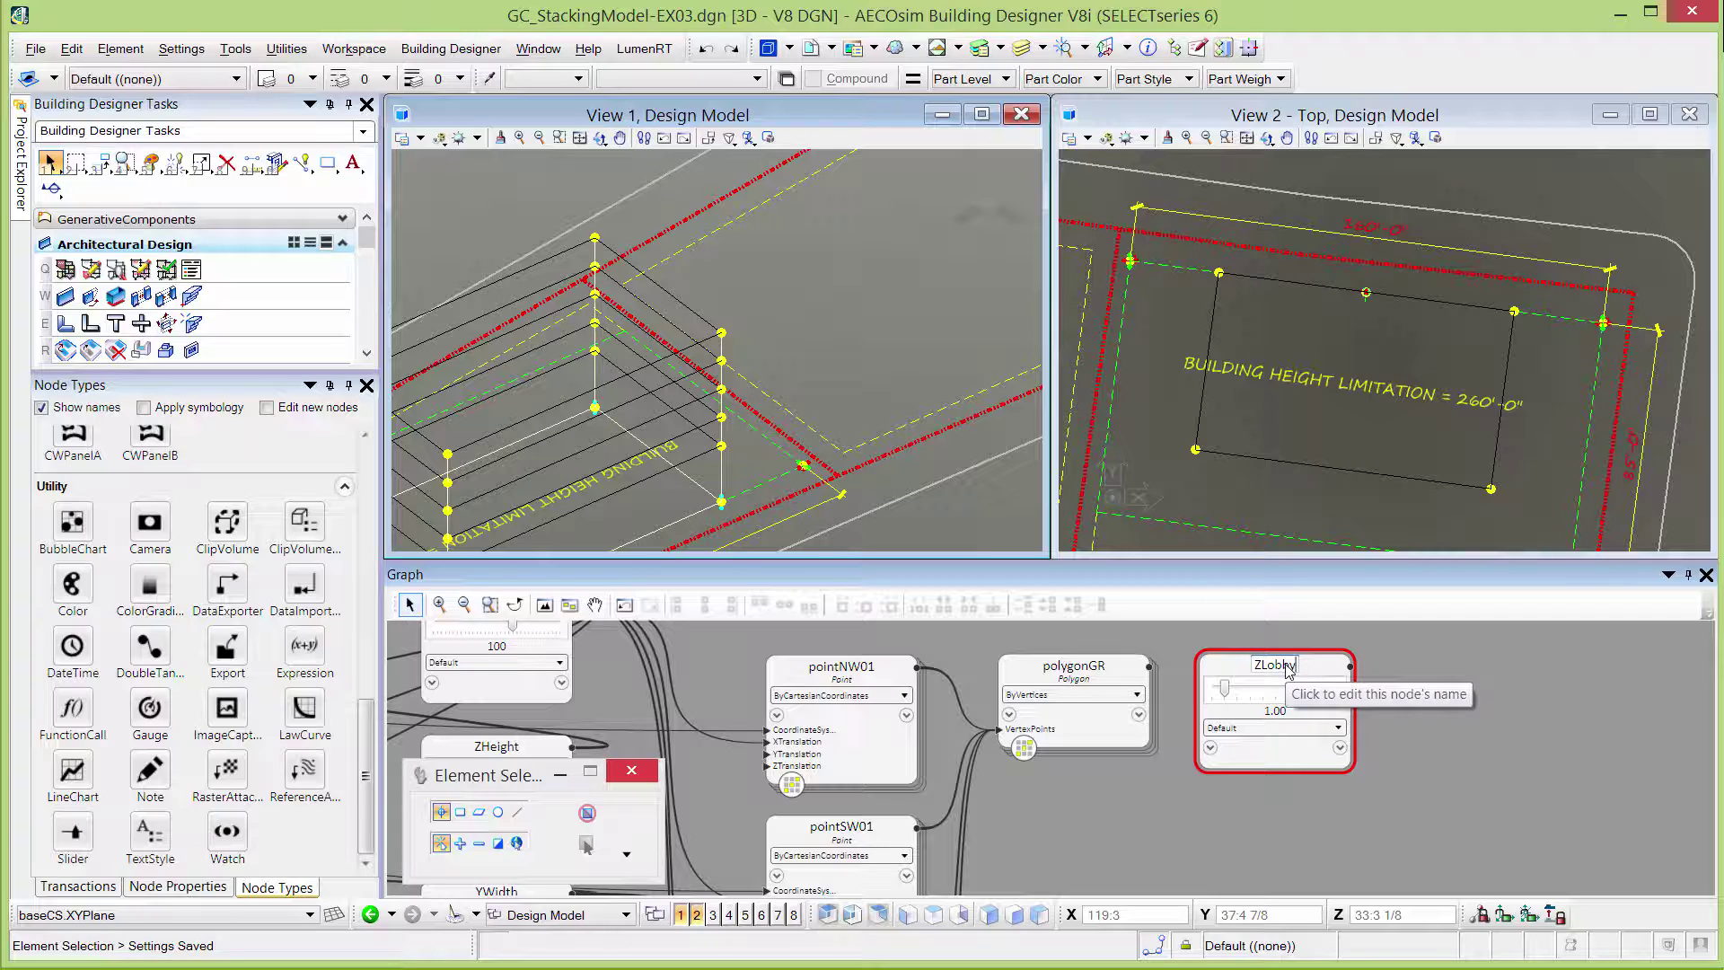
pyautogui.write('Height')
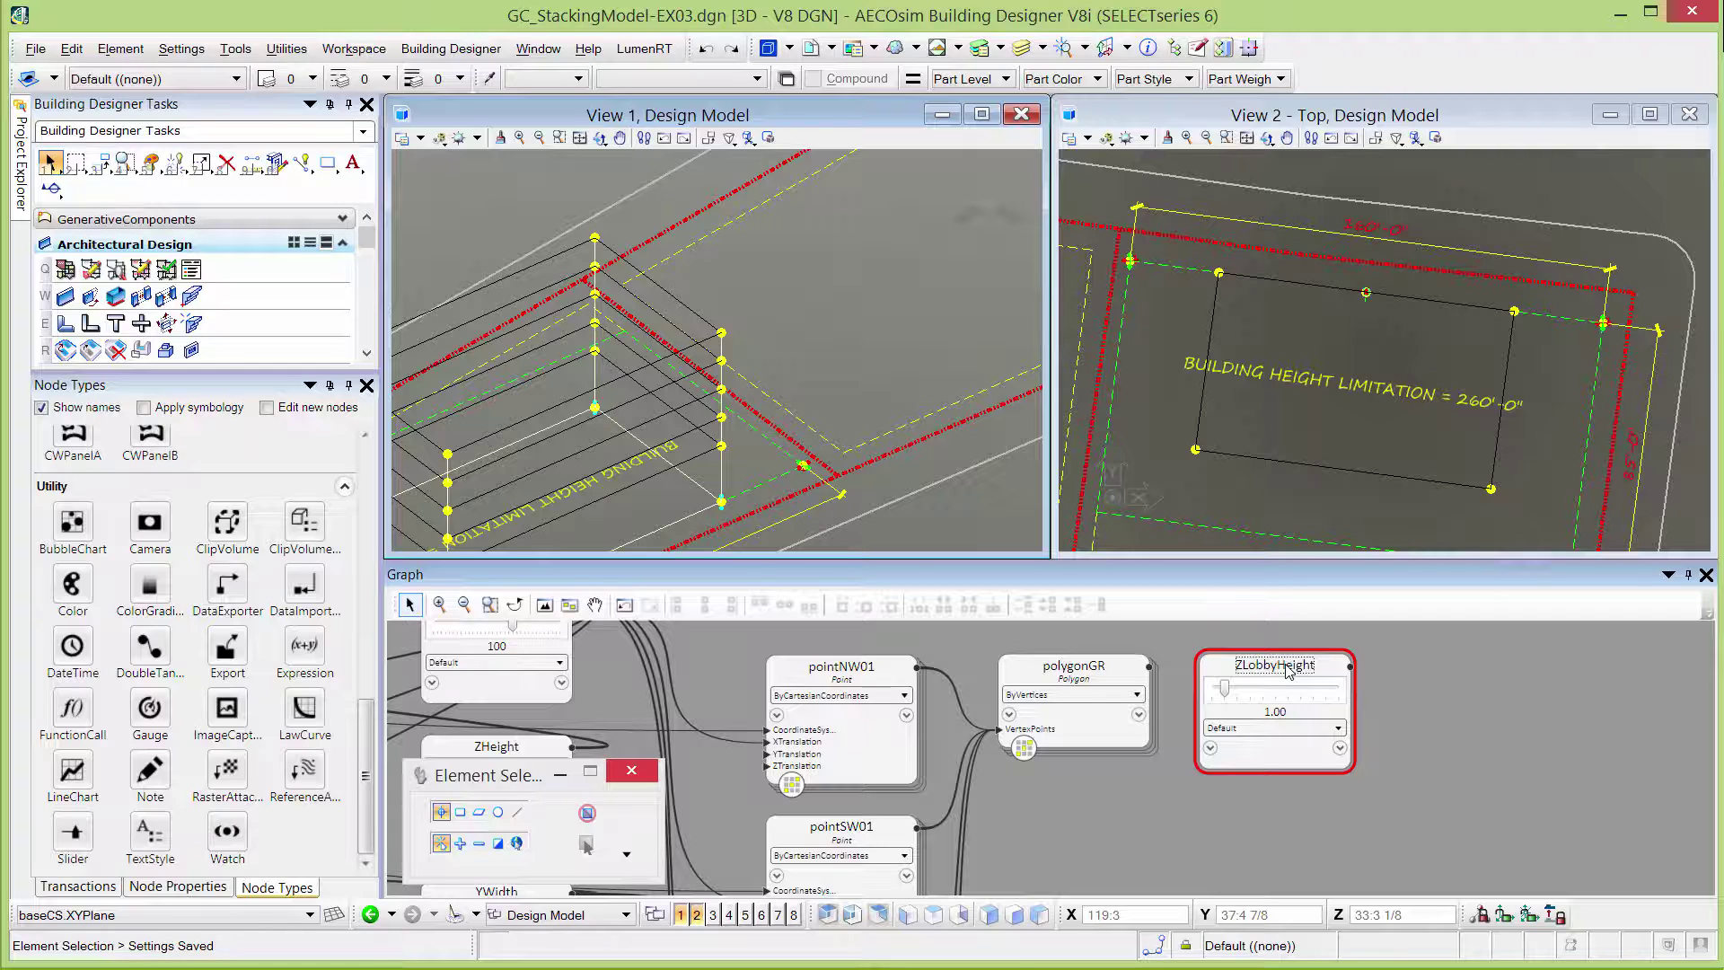
# Step: Set the ZLobbyHeight slider's range to 9–25 and its value to 20
pyautogui.click(1278, 752)
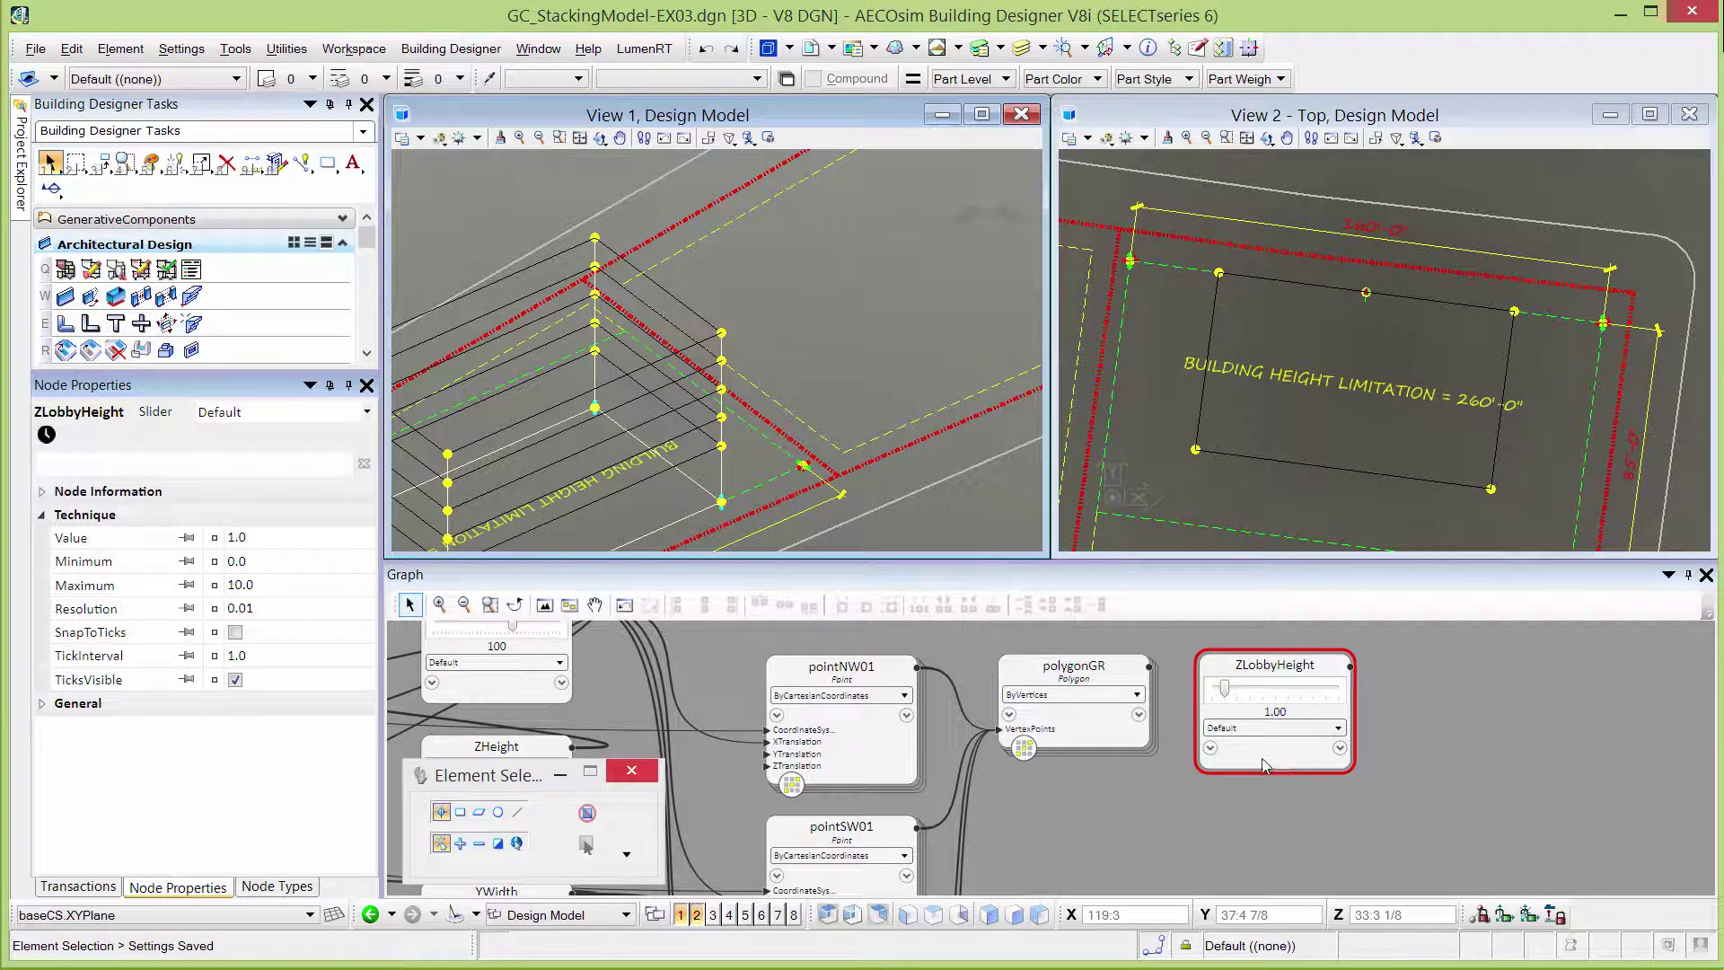
pyautogui.click(222, 560)
pyautogui.write('9')
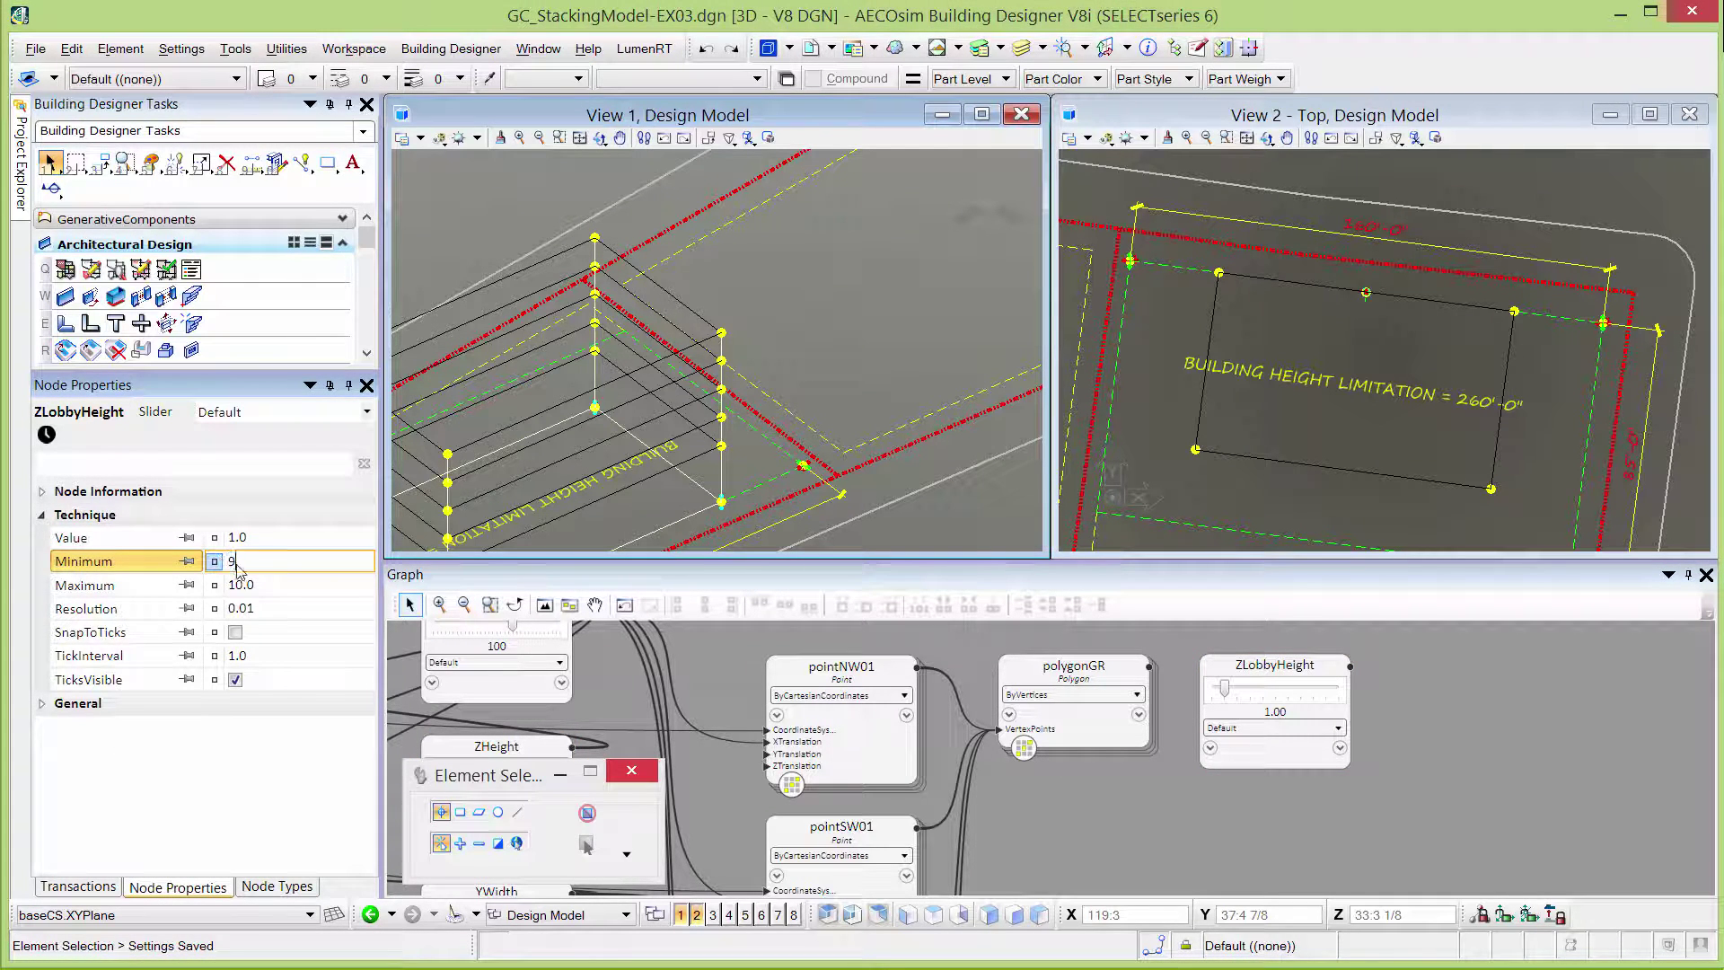
pyautogui.click(255, 584)
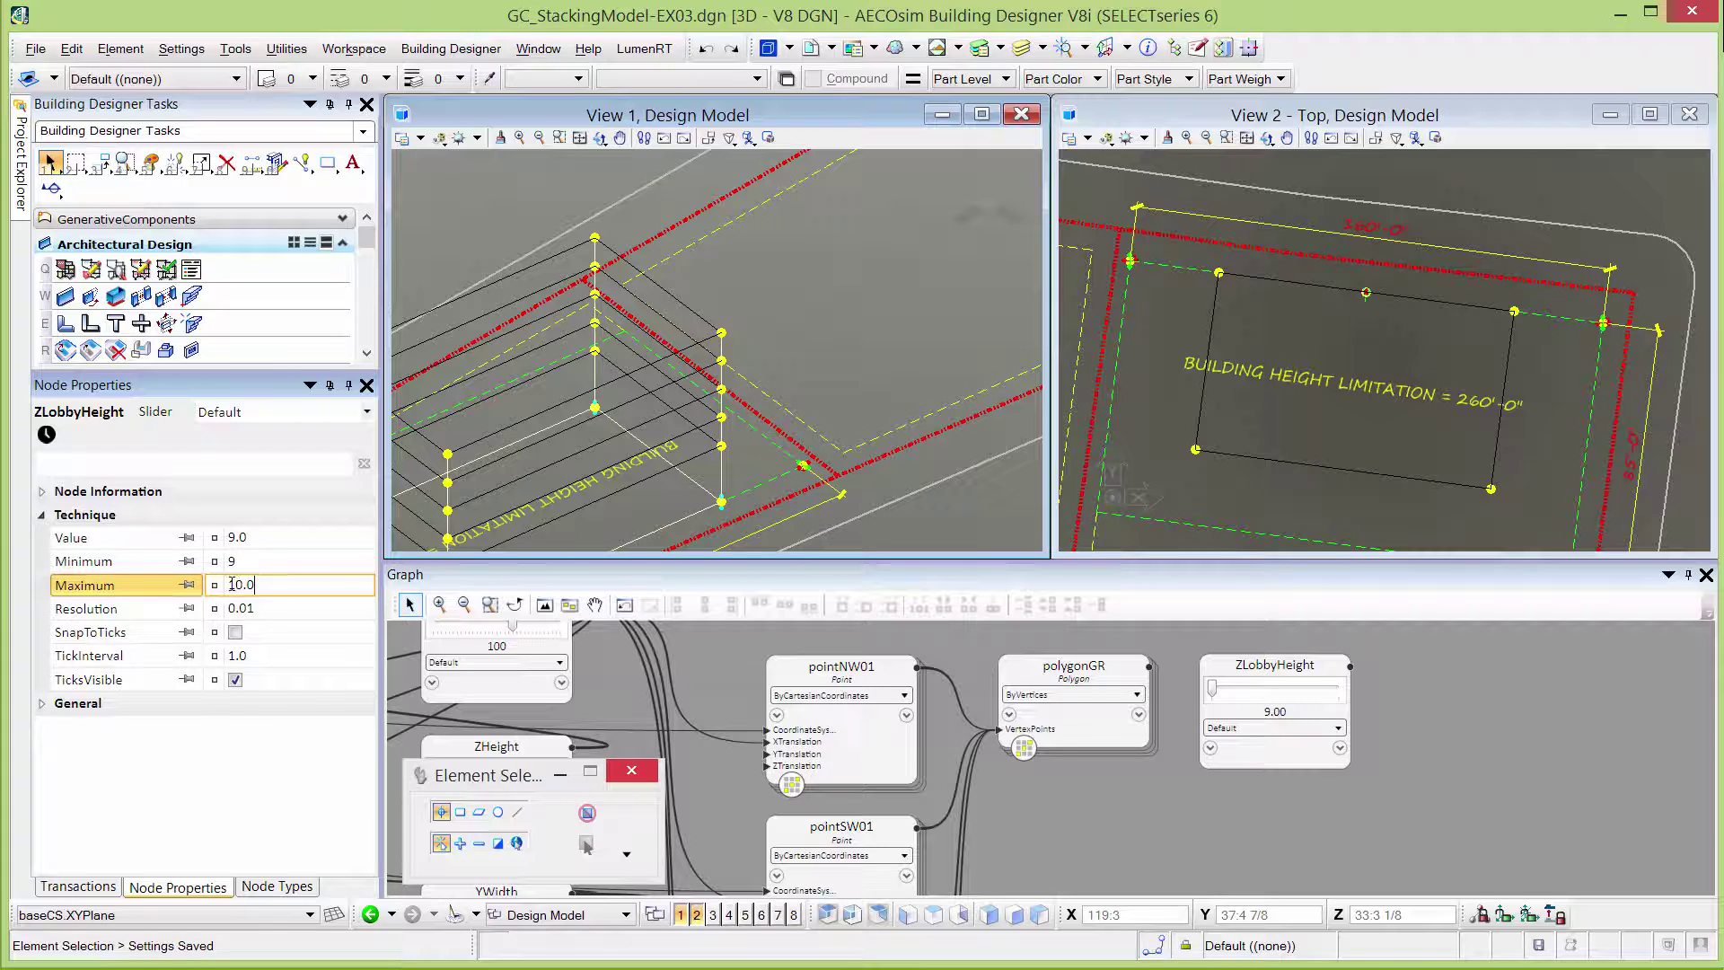
pyautogui.moveTo(258, 585); pyautogui.dragTo(233, 587)
pyautogui.write('25')
pyautogui.press('Tab')
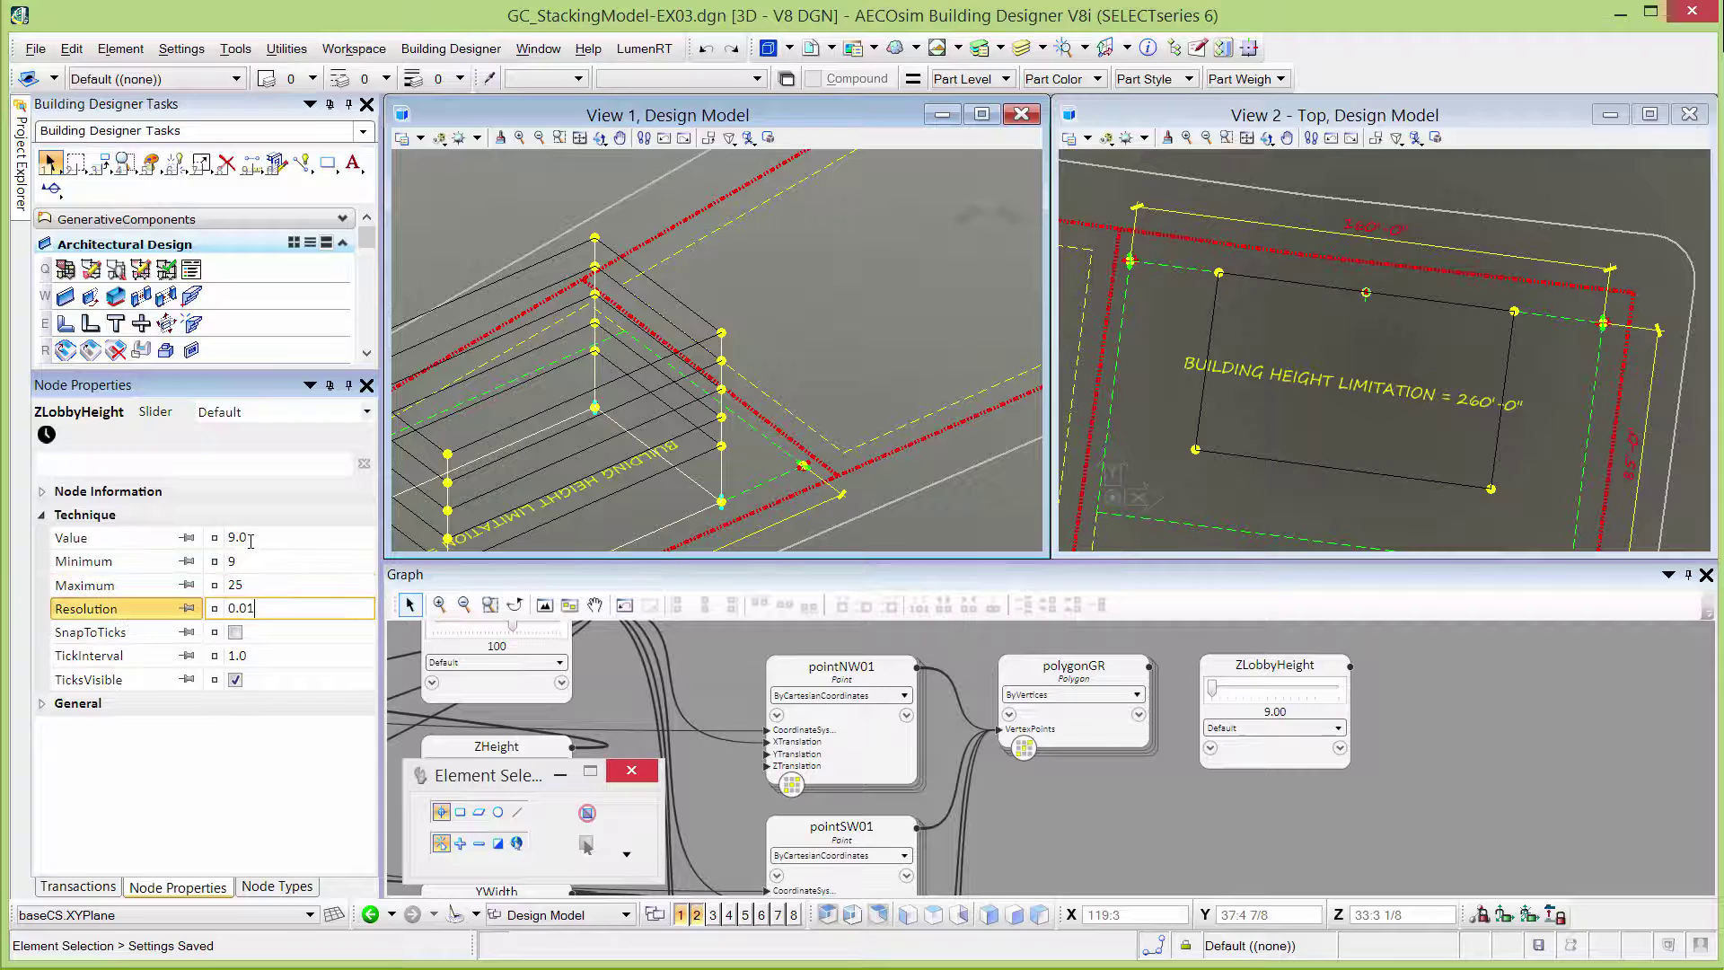
pyautogui.click(221, 538)
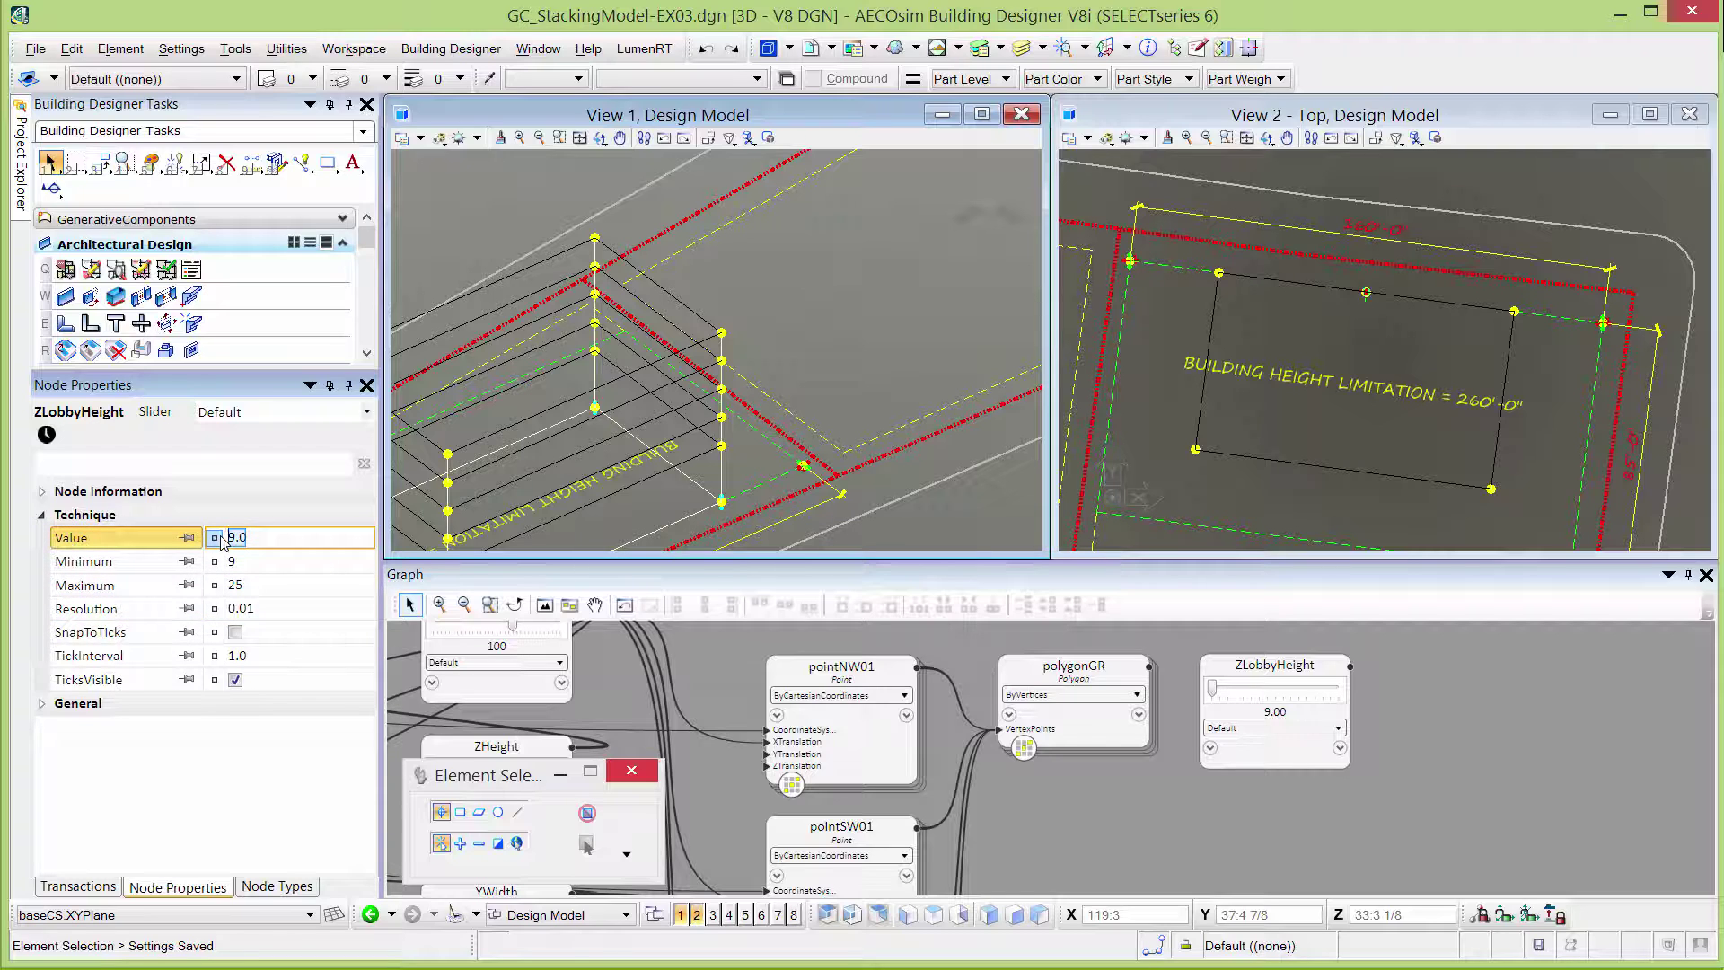
pyautogui.write('20')
pyautogui.press('Tab')
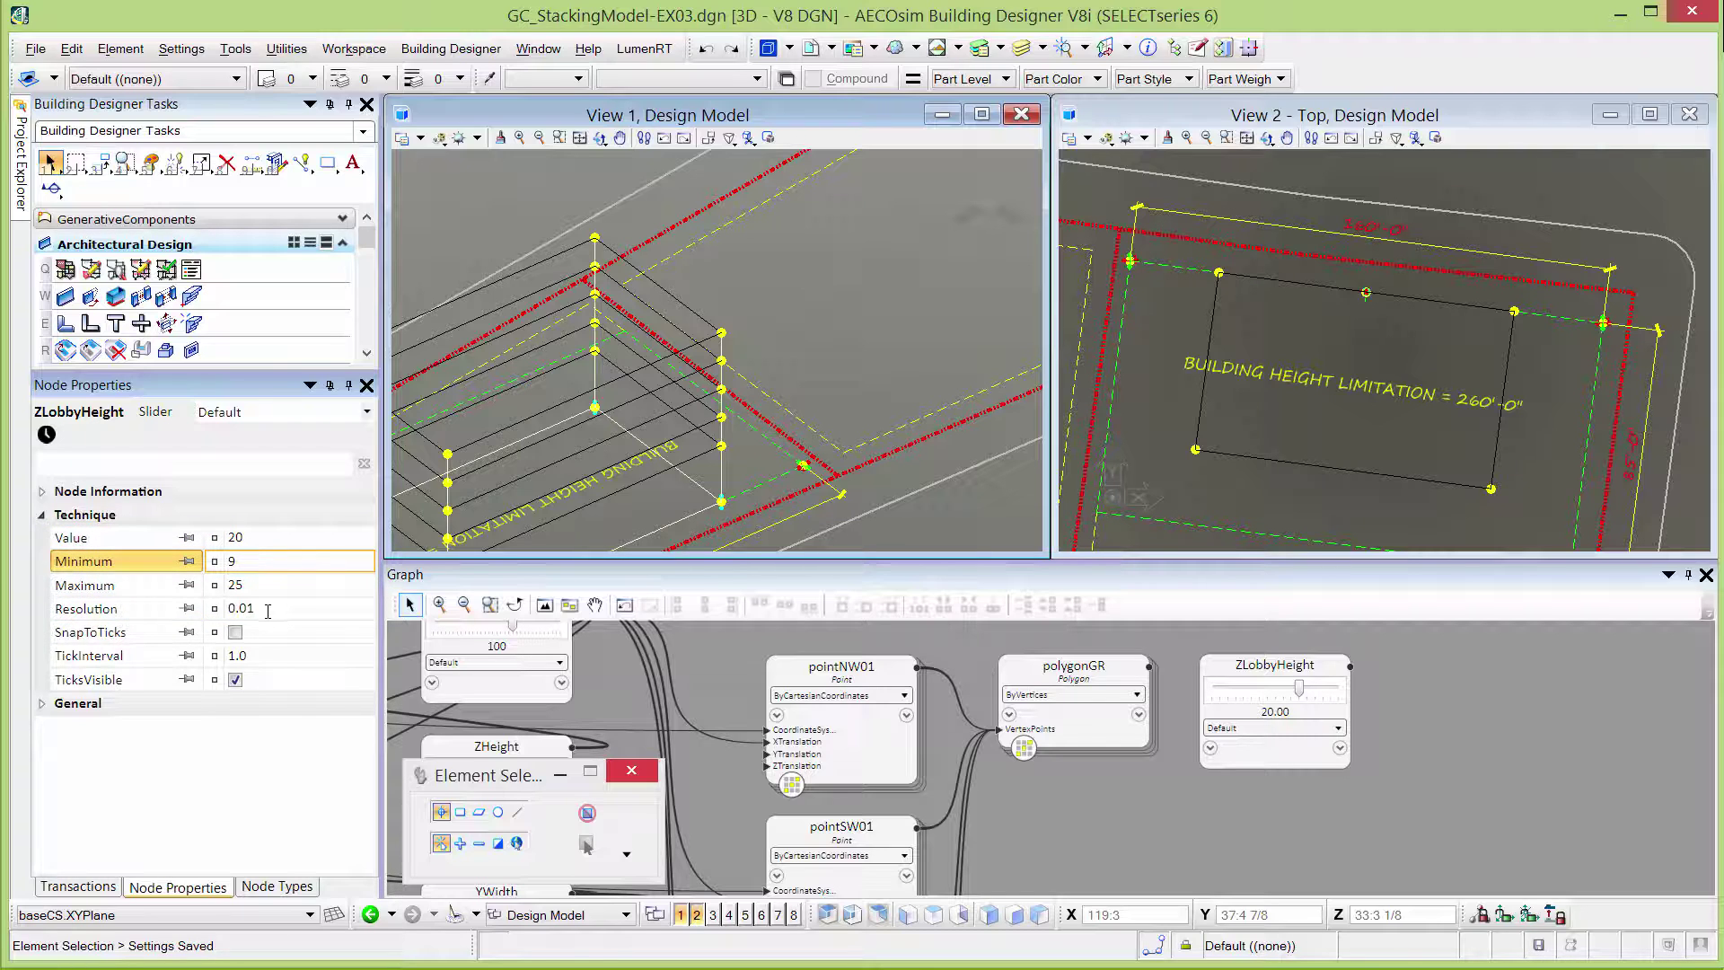
# Step: Give ZLobbyHeight a resolution of 1 and turn on SnapToTicks
pyautogui.click(230, 607)
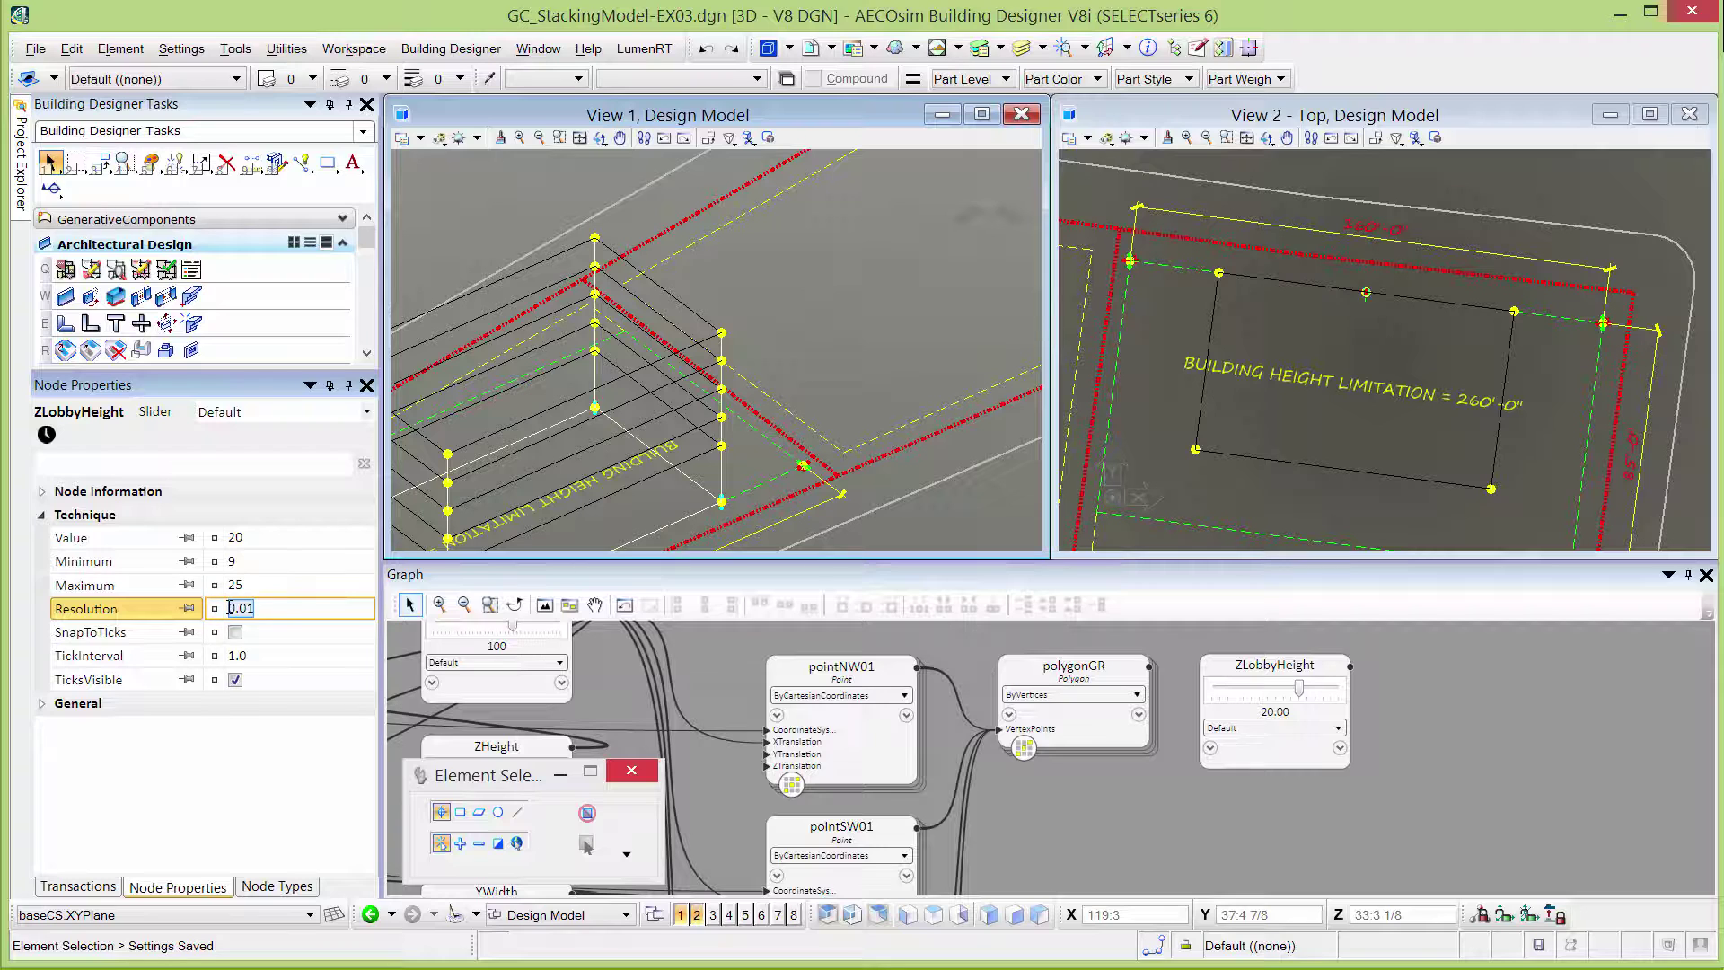
pyautogui.write('1')
pyautogui.click(235, 632)
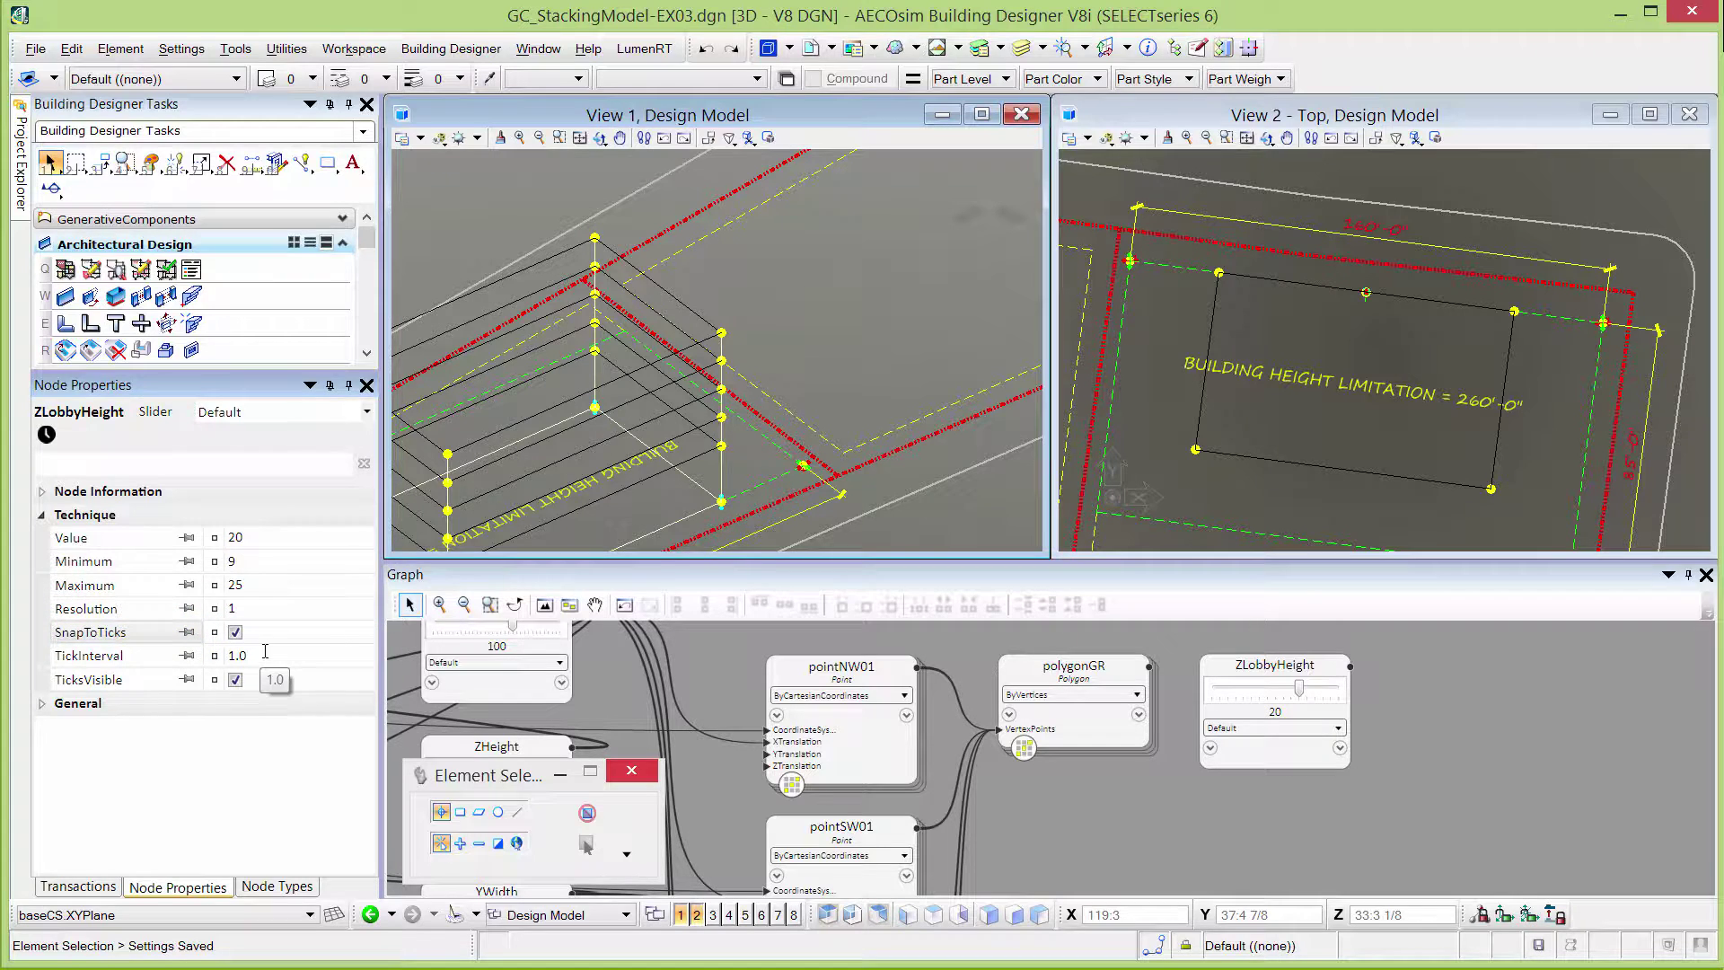
pyautogui.click(1273, 745)
# Step: Copy and paste the ZLobbyHeight slider node, placing the copy just below it
pyautogui.rightClick(1275, 743)
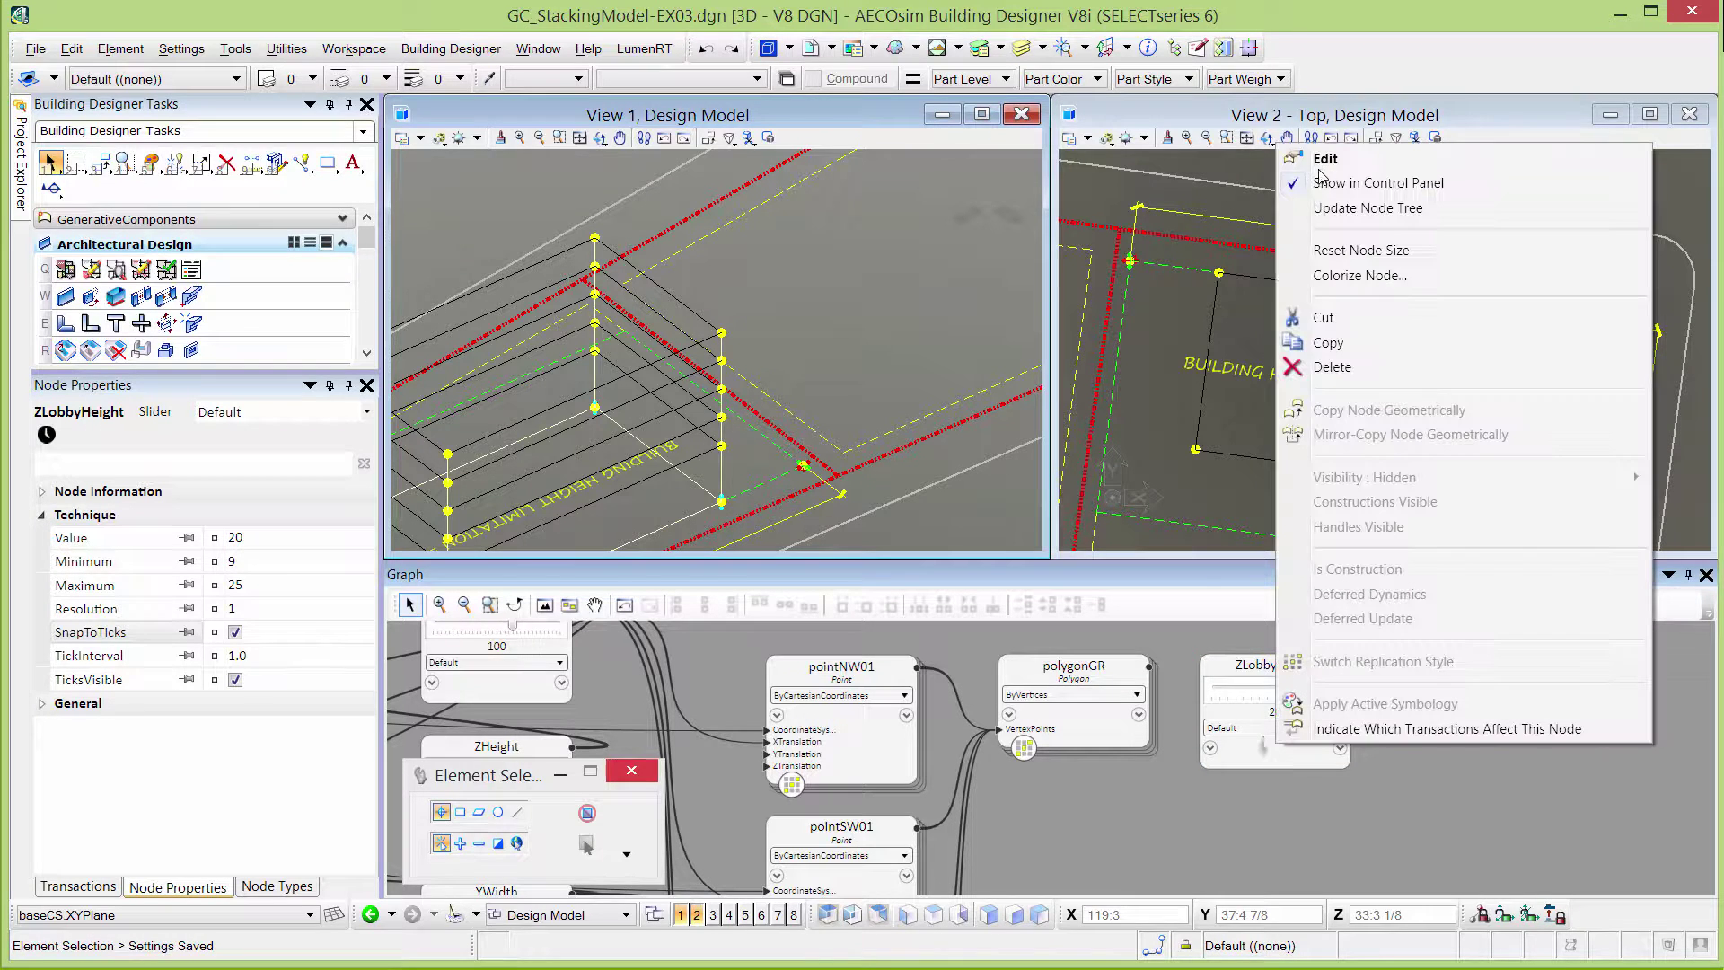
pyautogui.click(1330, 725)
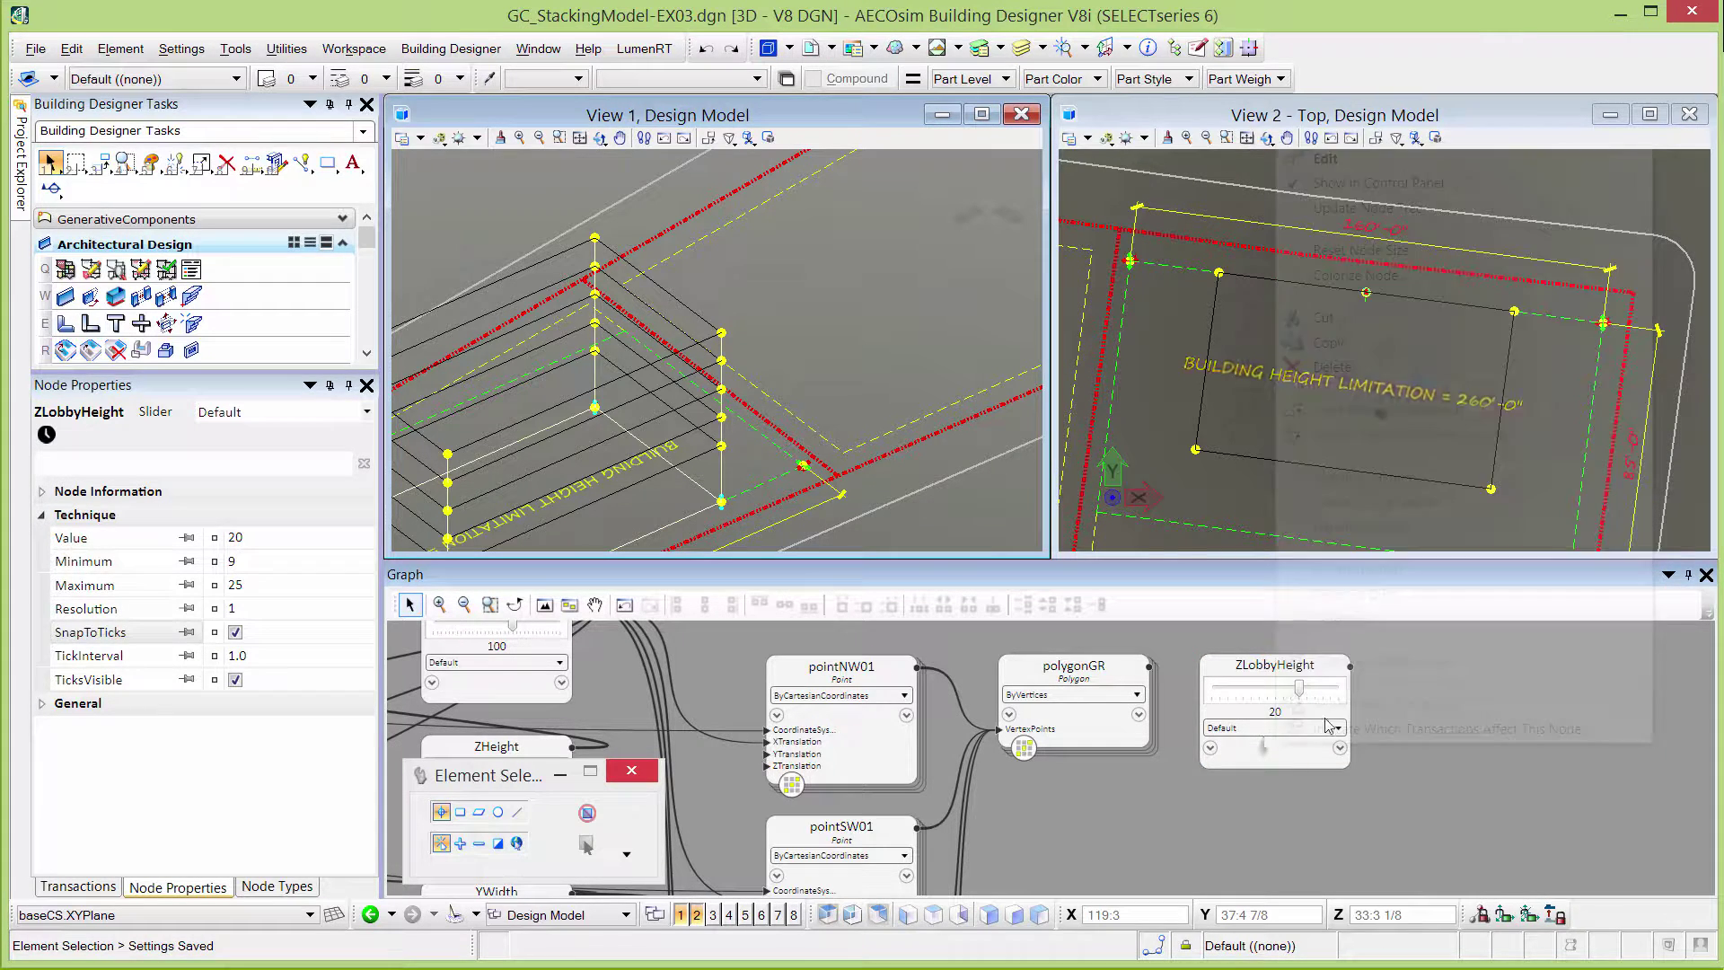
pyautogui.hotkey('ctrl', 'v')
pyautogui.click(1256, 819)
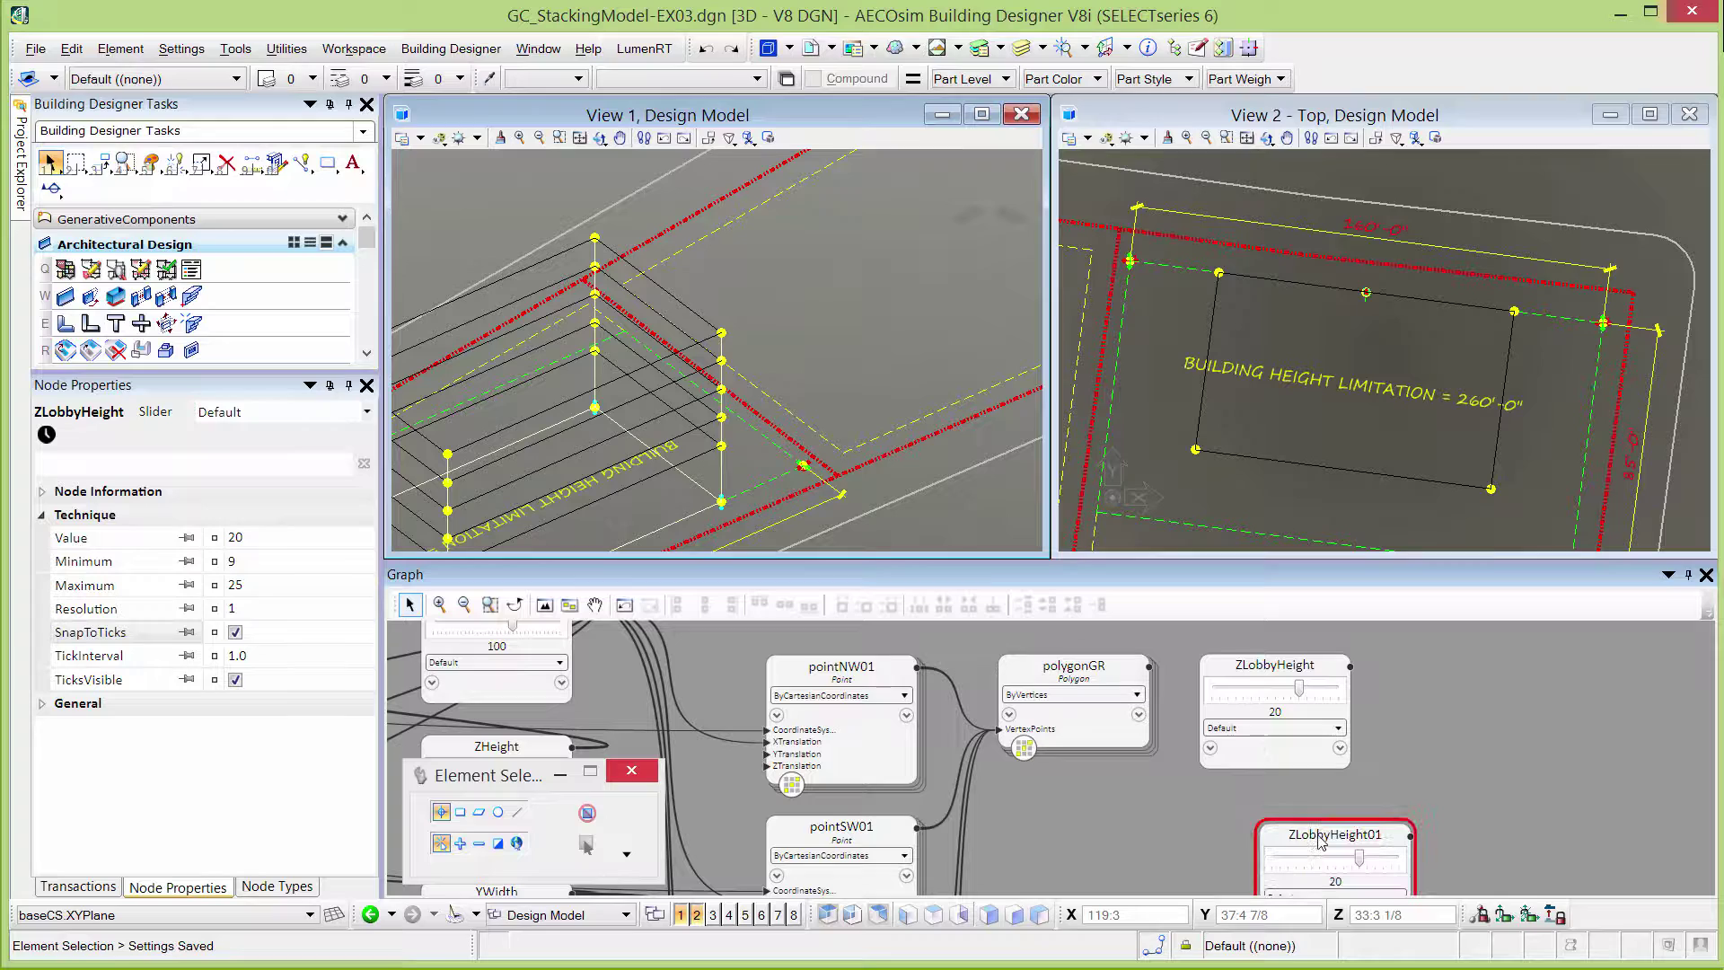
pyautogui.moveTo(1319, 840); pyautogui.dragTo(1241, 795)
# Step: Rename the copied slider node to ZGRHeight
pyautogui.doubleClick(1273, 801)
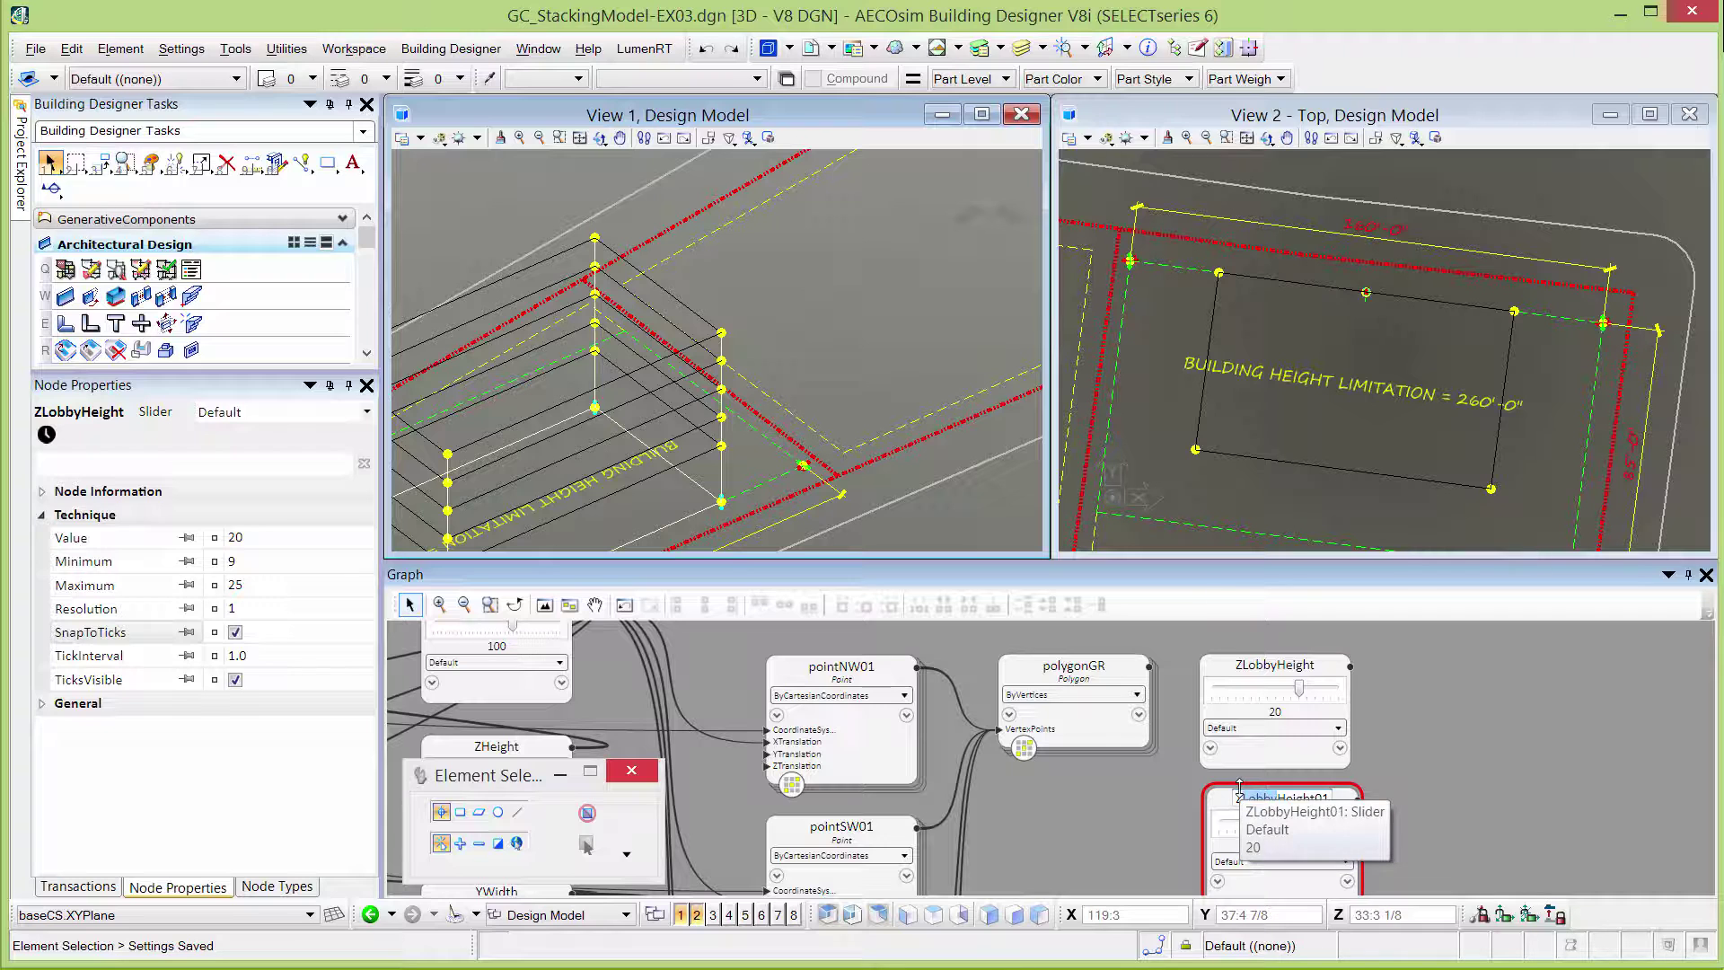
pyautogui.write('GR')
pyautogui.press('End')
pyautogui.press('BackSpace')
pyautogui.press('BackSpace')
pyautogui.press('Return')
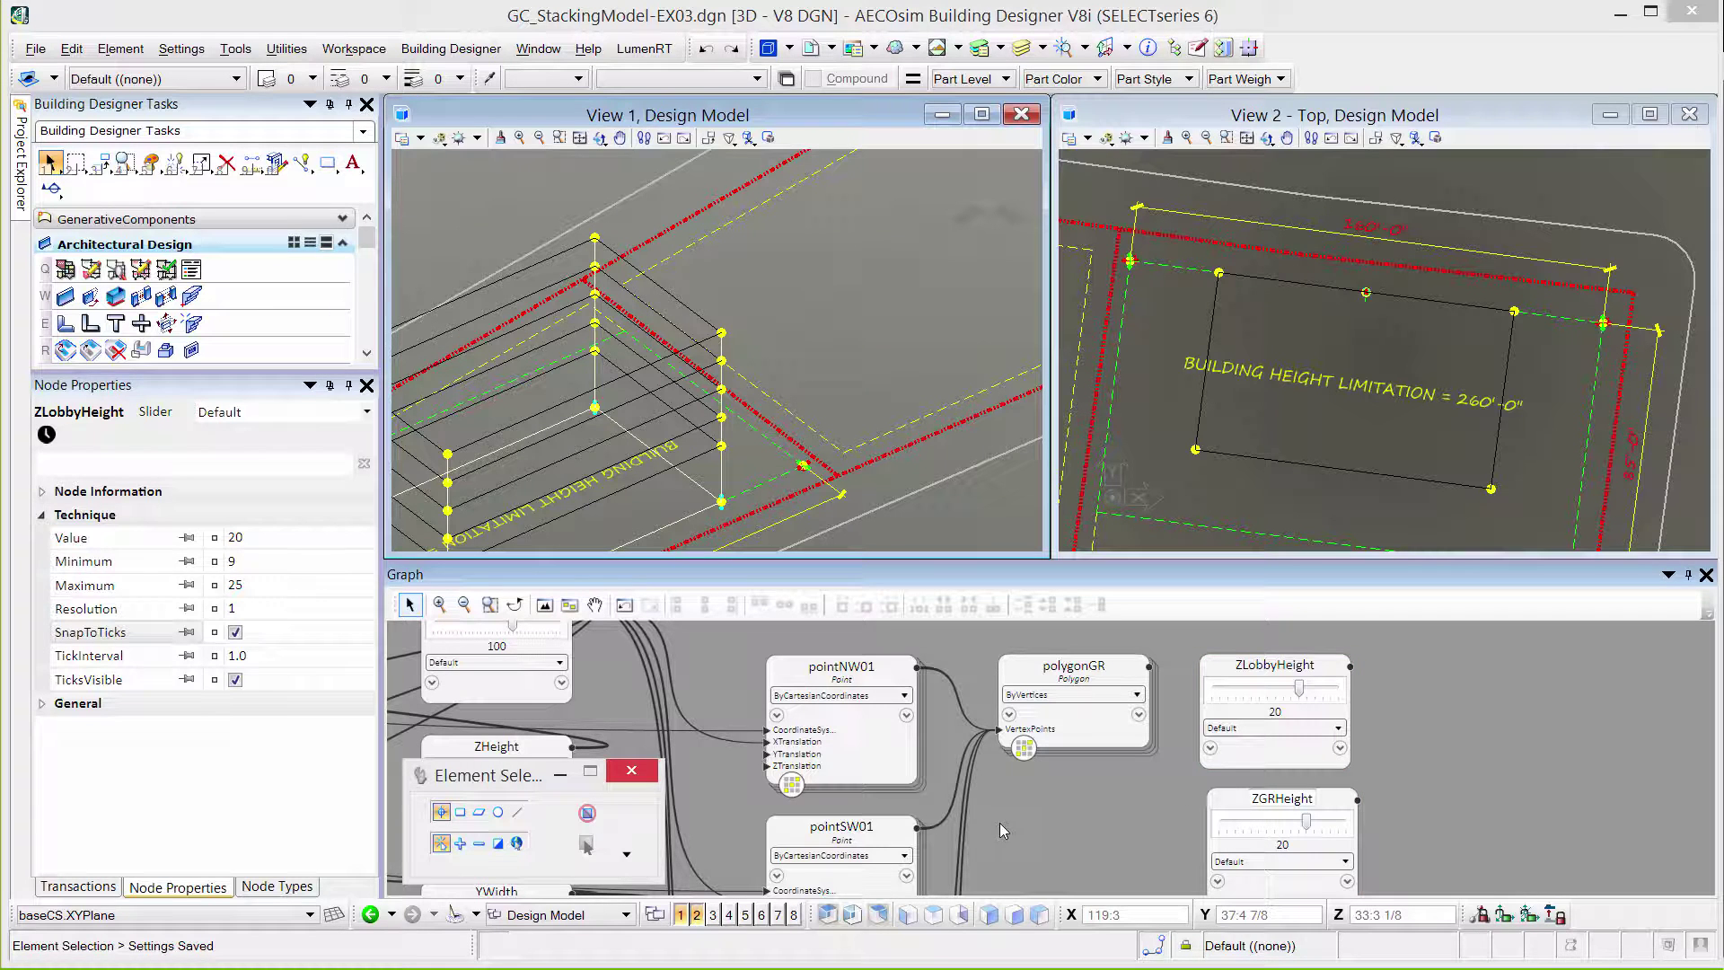
# Step: Reopen pointNW01's ZTranslation script and replace the start value 20 with ZLobbyHeight
pyautogui.click(883, 767)
pyautogui.click(684, 759)
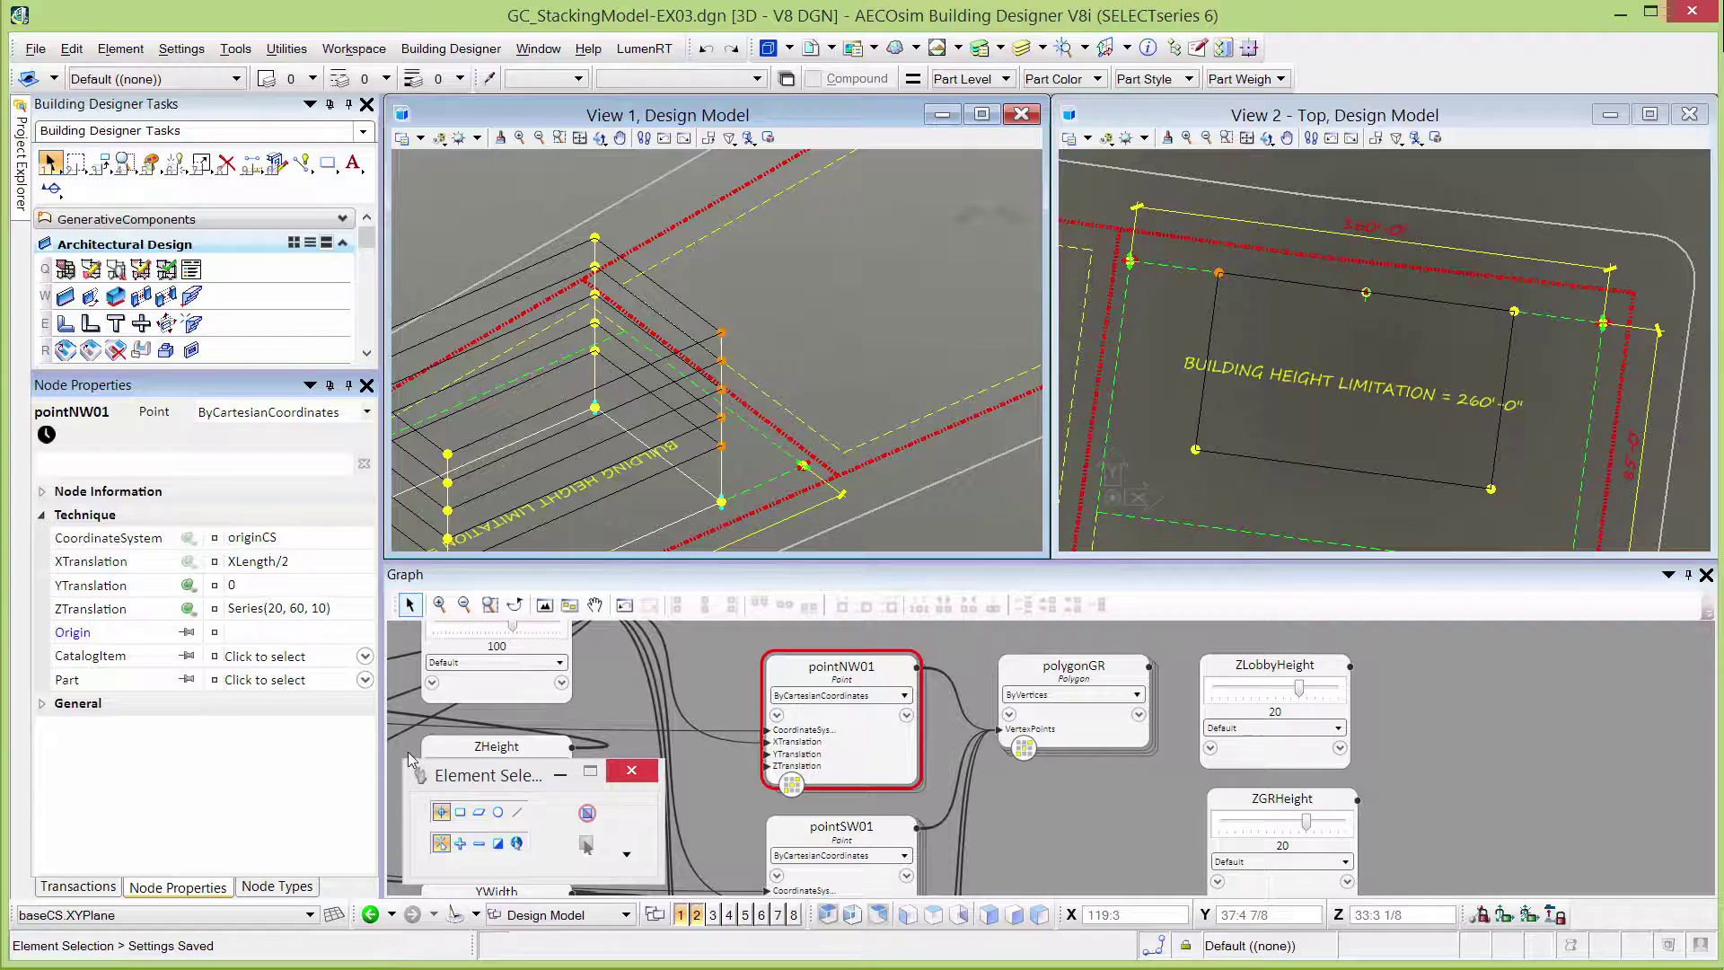
pyautogui.click(214, 610)
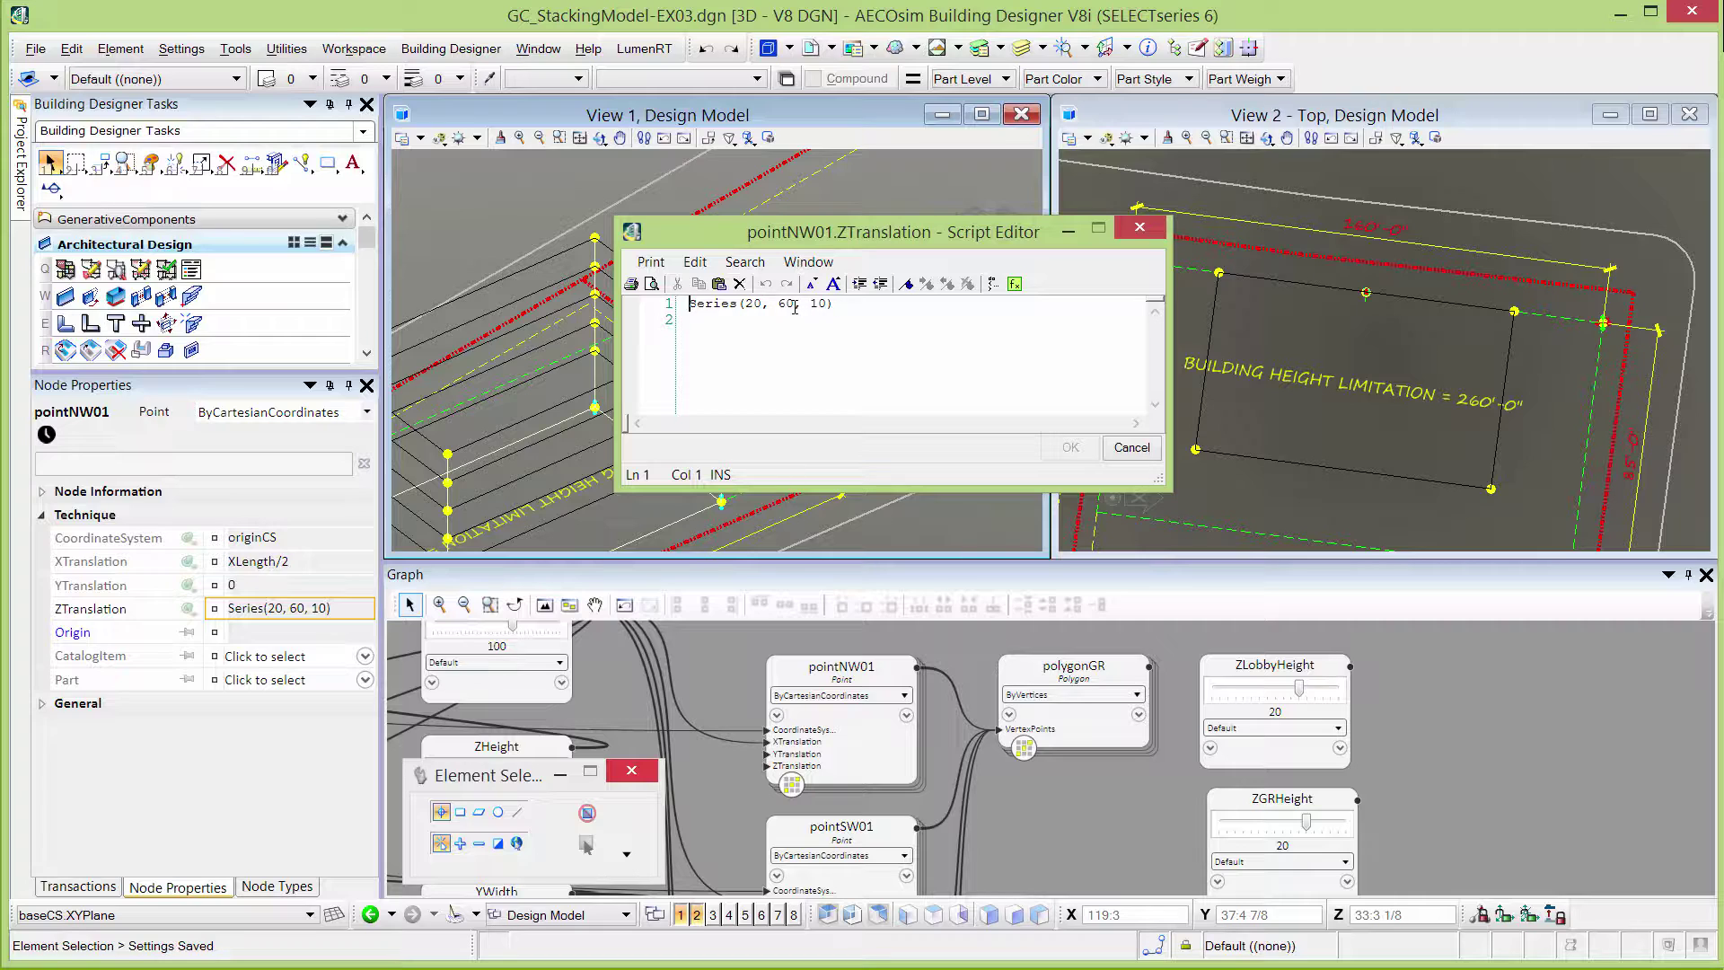
pyautogui.doubleClick(755, 304)
pyautogui.write('ZL')
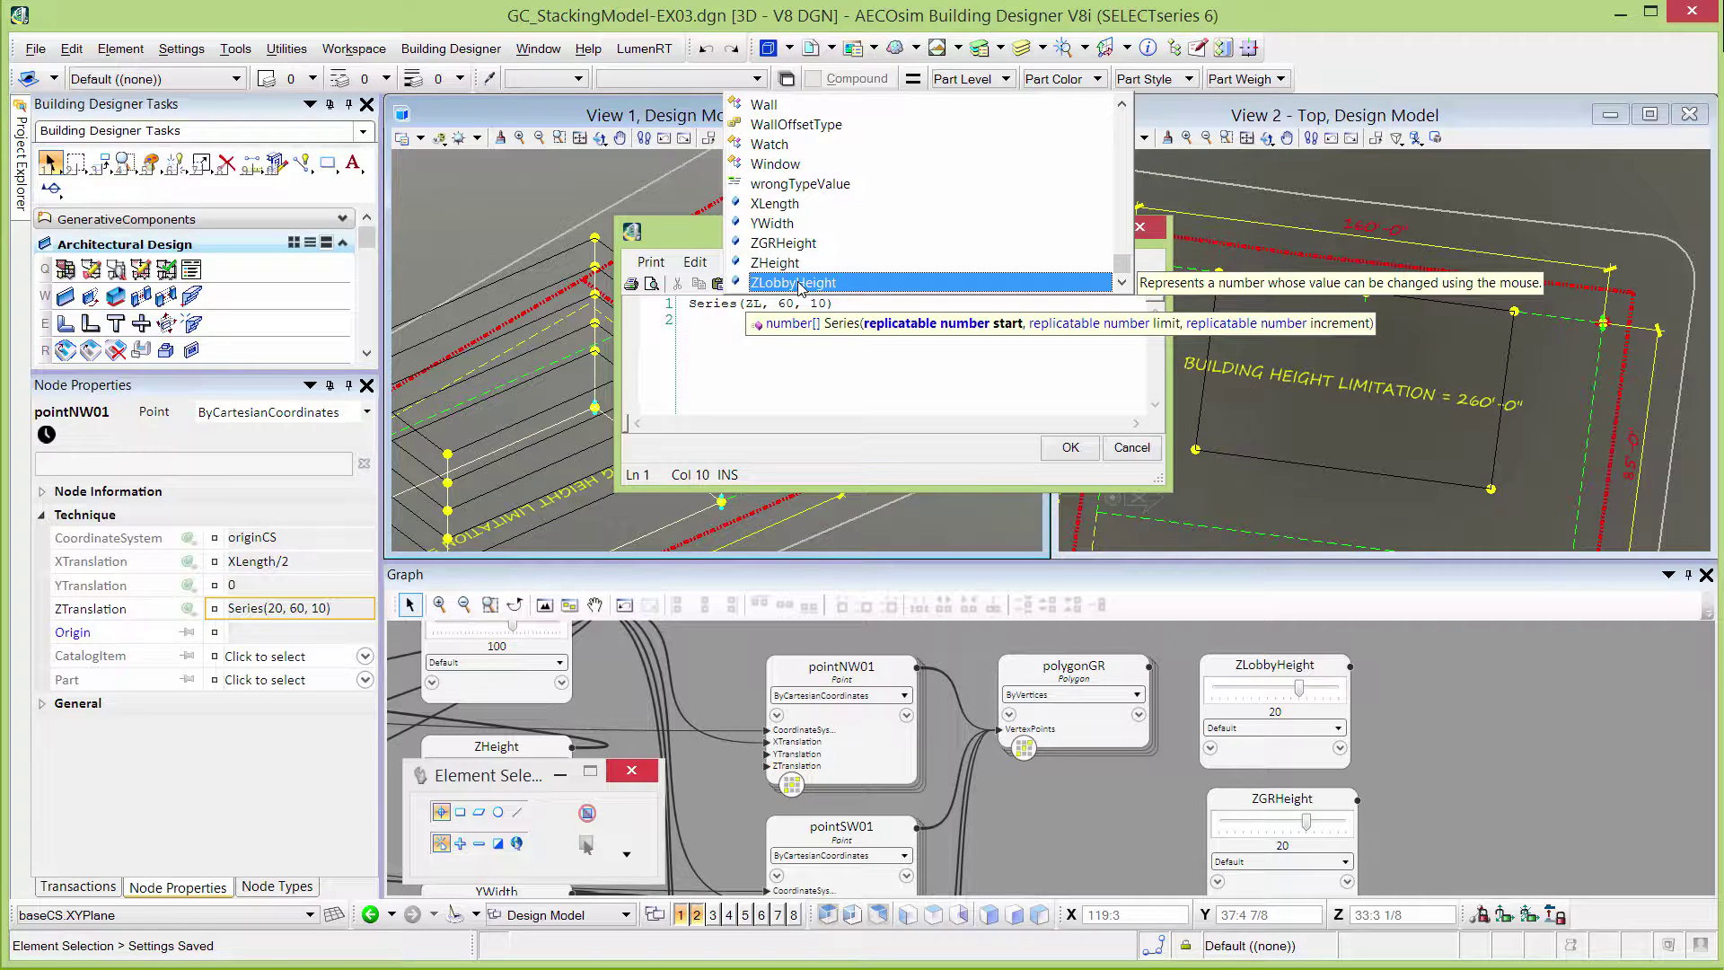
pyautogui.doubleClick(799, 284)
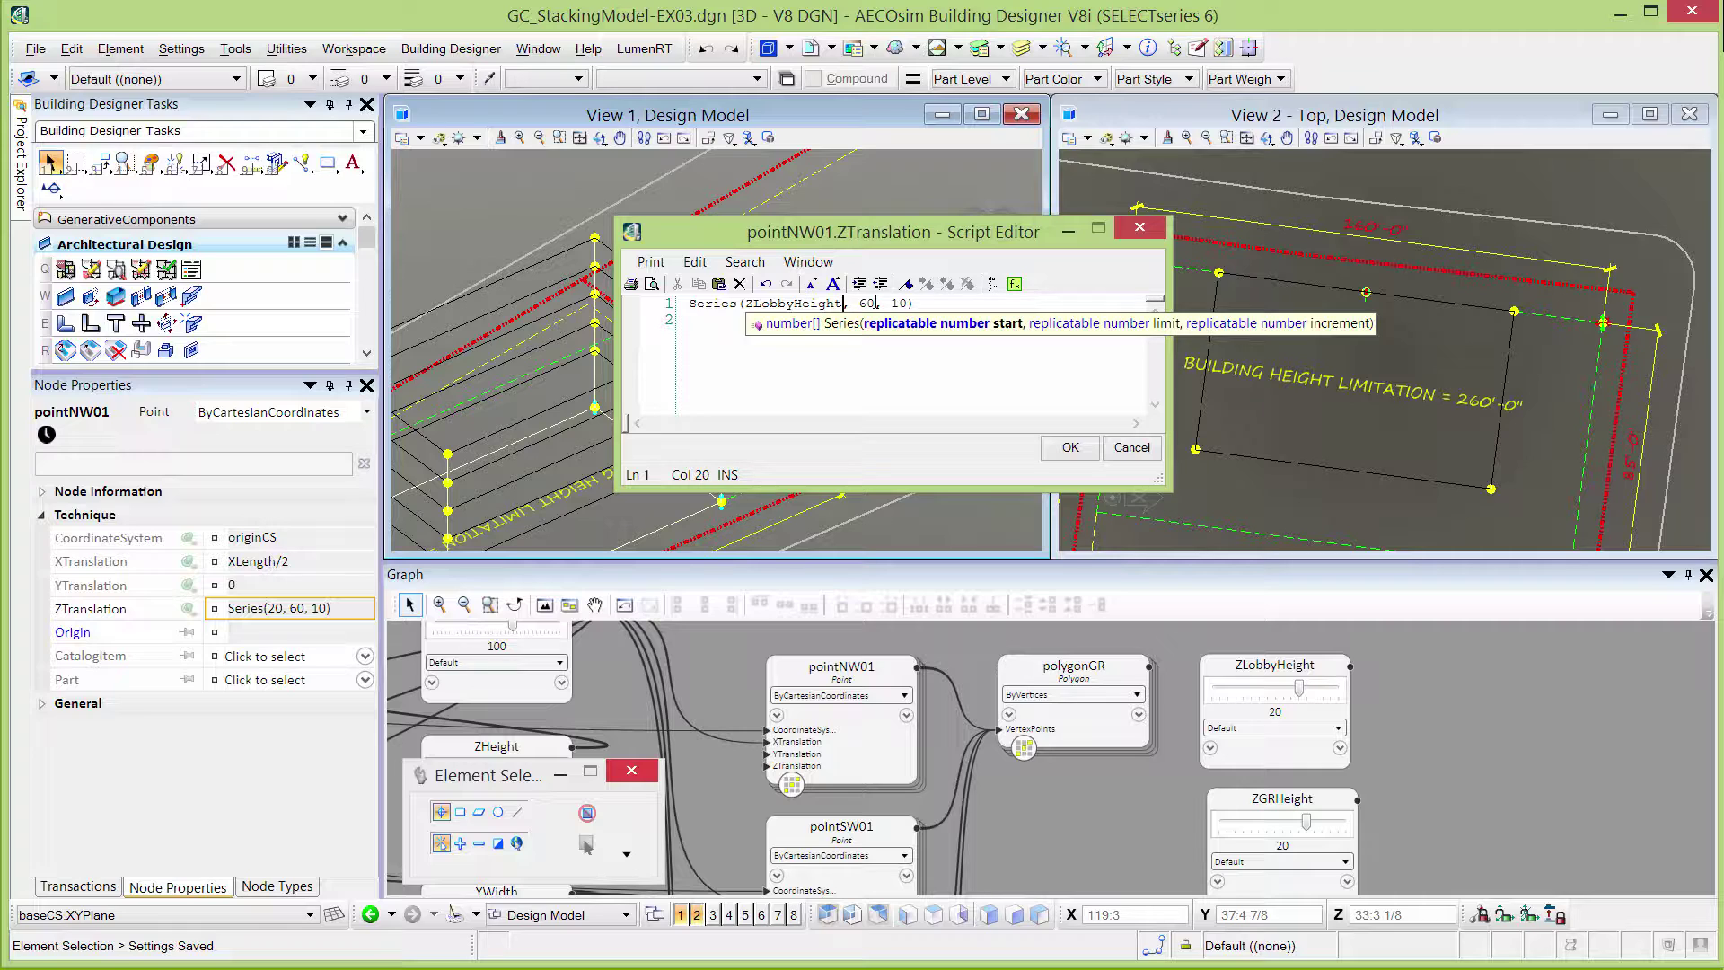
# Step: Replace the limit 60 with ZHeight and the increment 10 with ZGRHeight
pyautogui.doubleClick(867, 304)
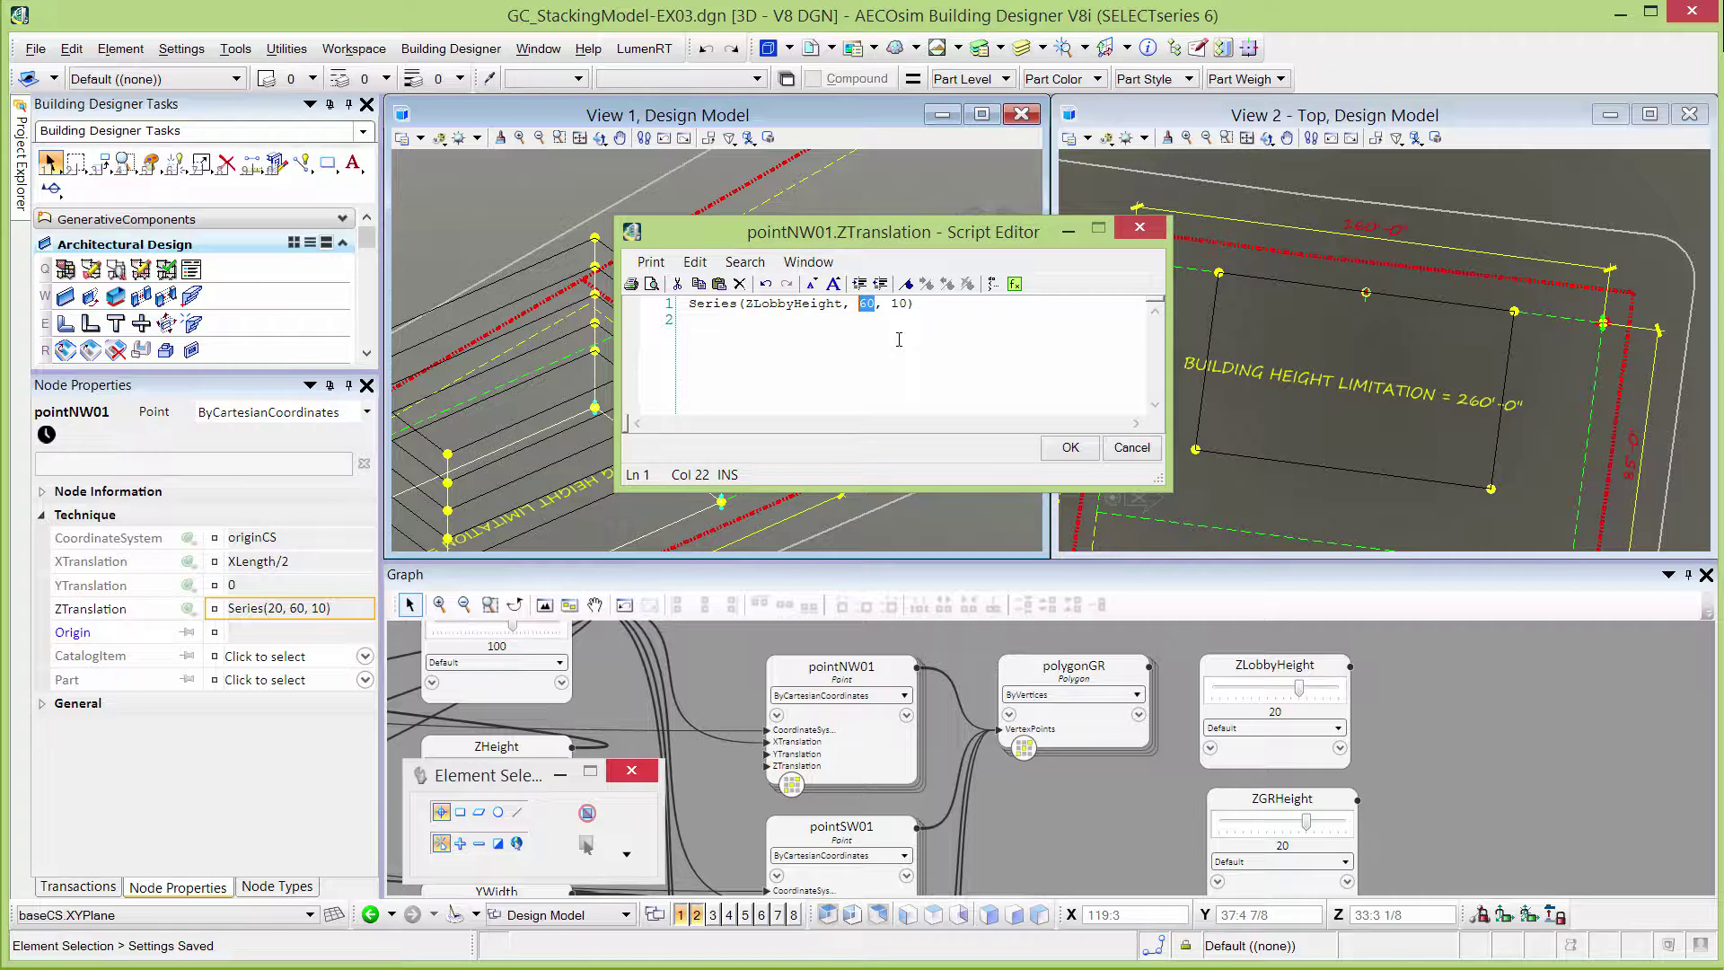
pyautogui.write('Zh')
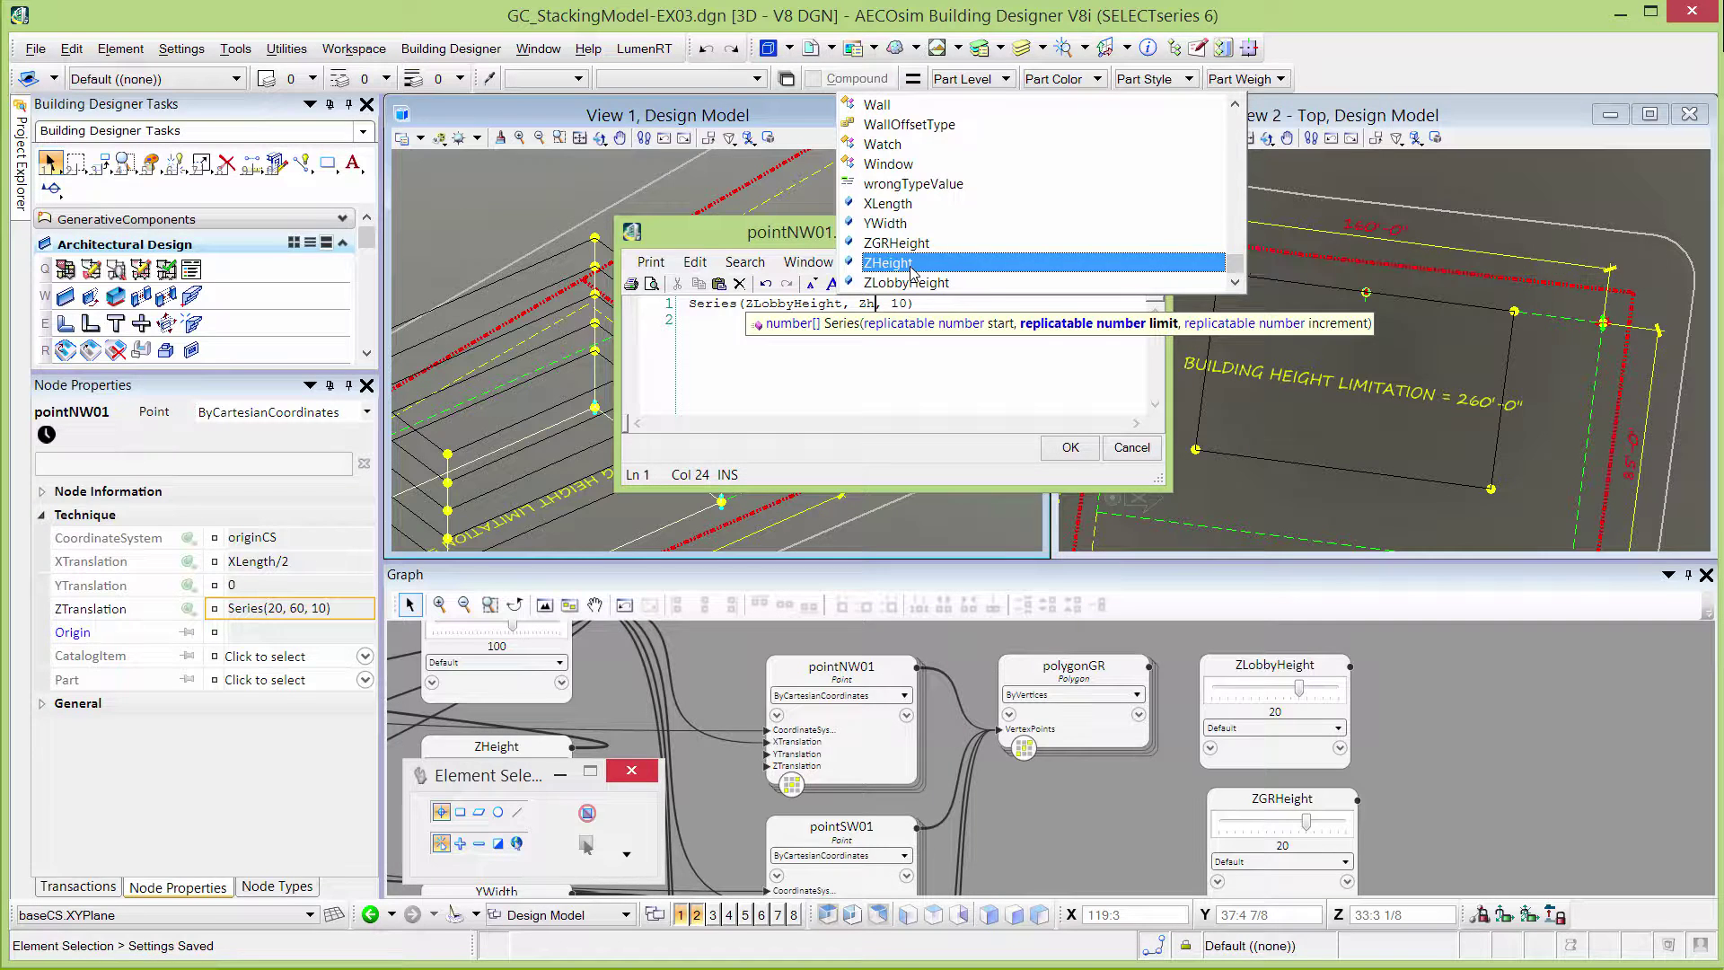
pyautogui.doubleClick(910, 270)
pyautogui.doubleClick(940, 305)
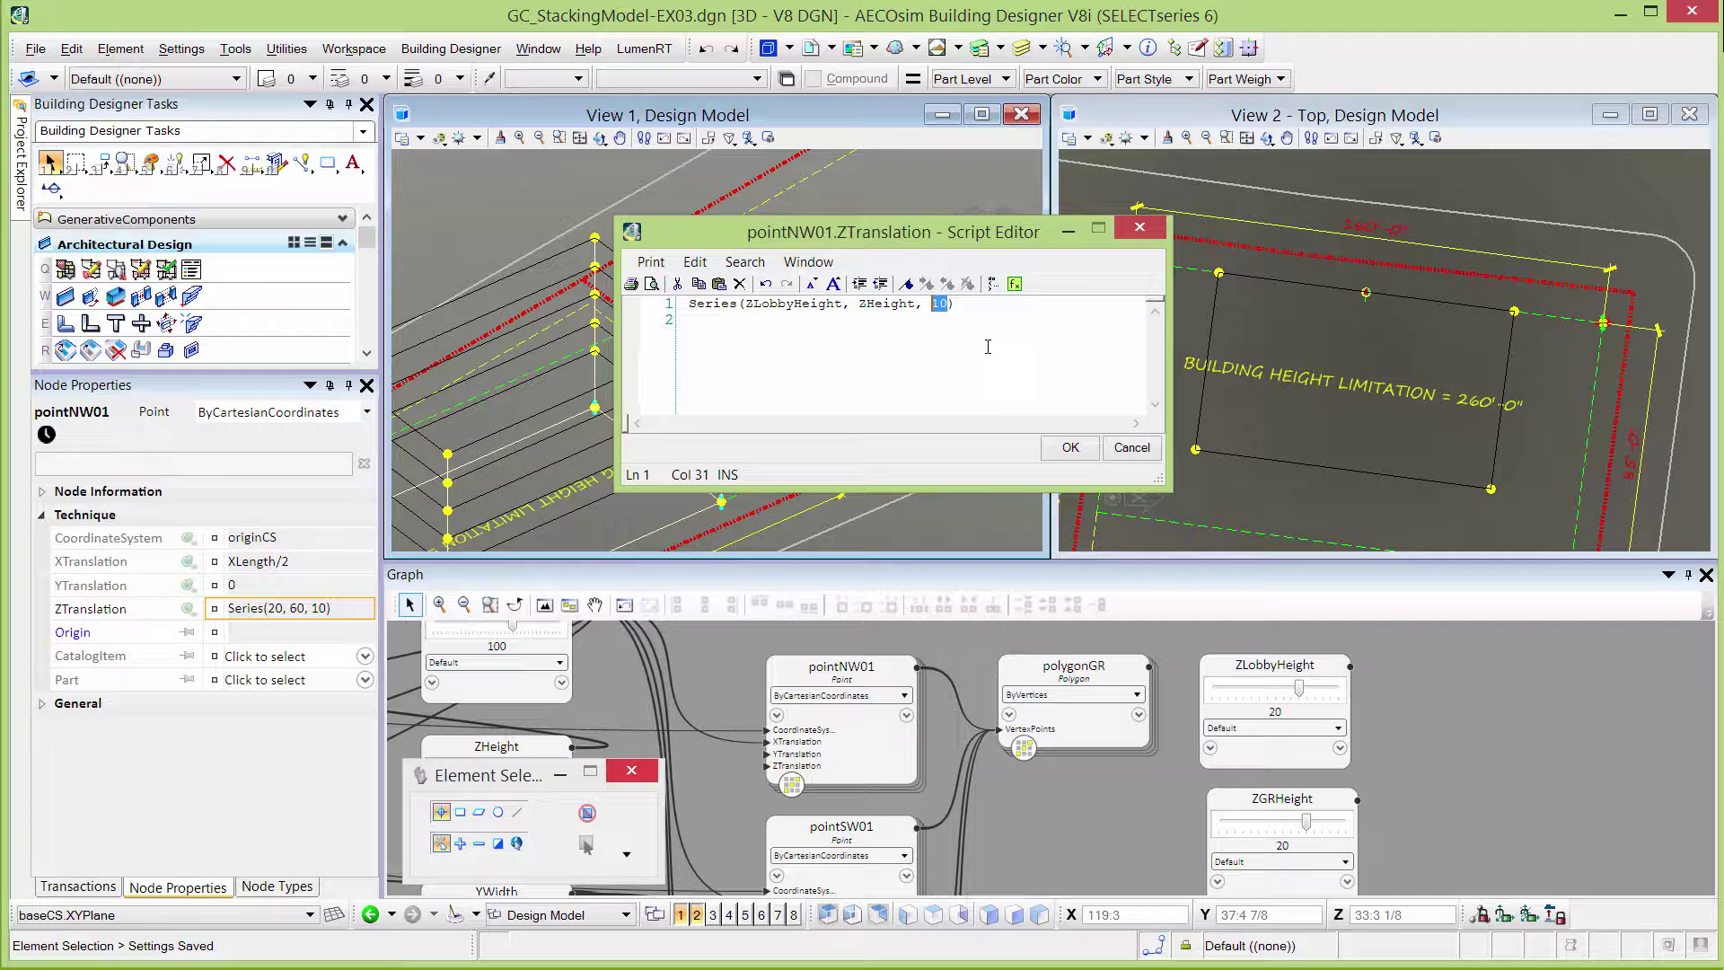
pyautogui.write('ZG')
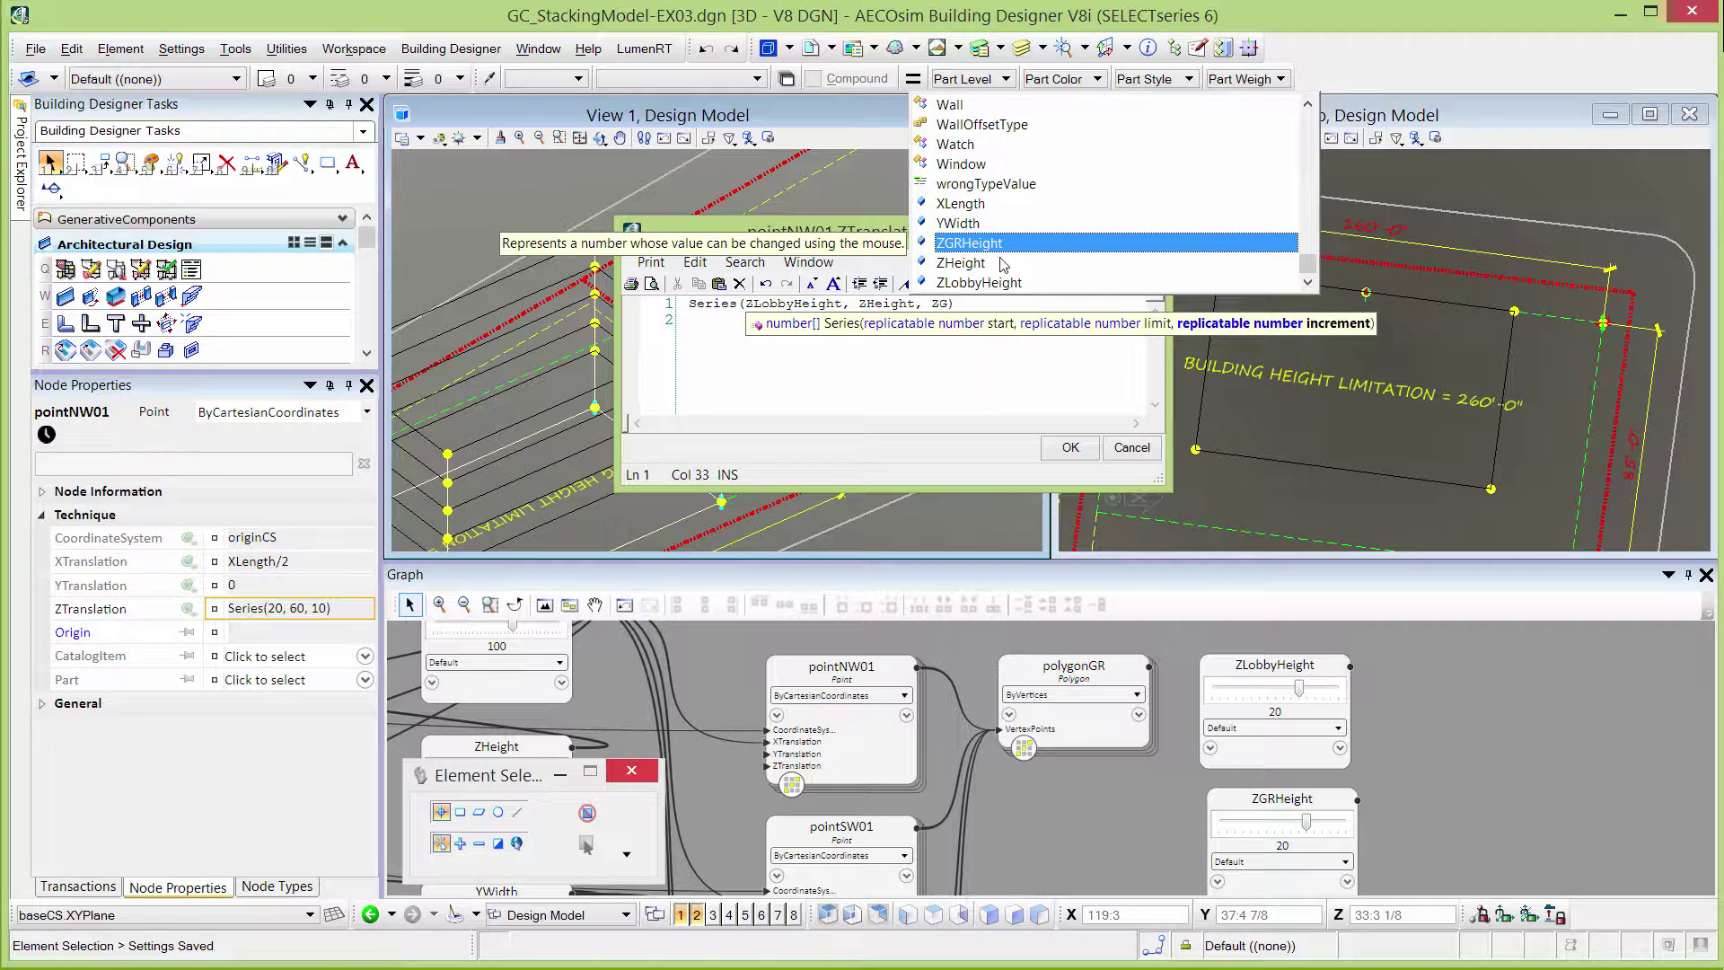
pyautogui.press('Return')
pyautogui.click(1052, 393)
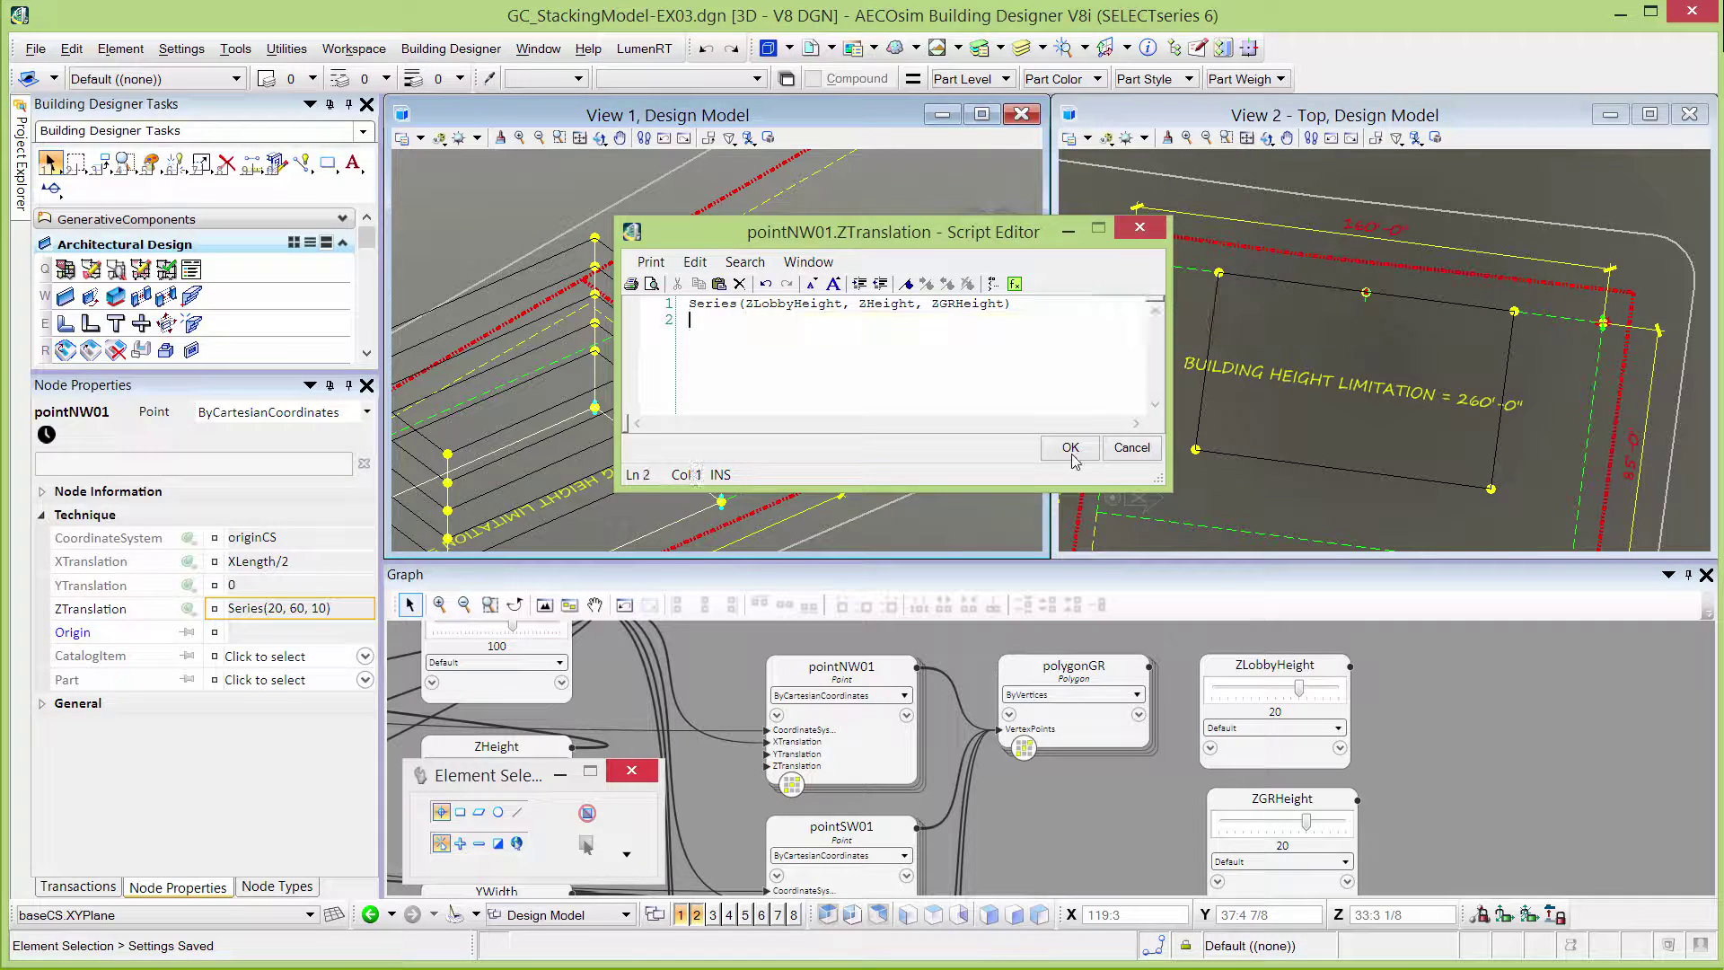
# Step: Apply the new Z series to pointNW01 and drag the ZGRHeight slider down to 12
pyautogui.click(1071, 450)
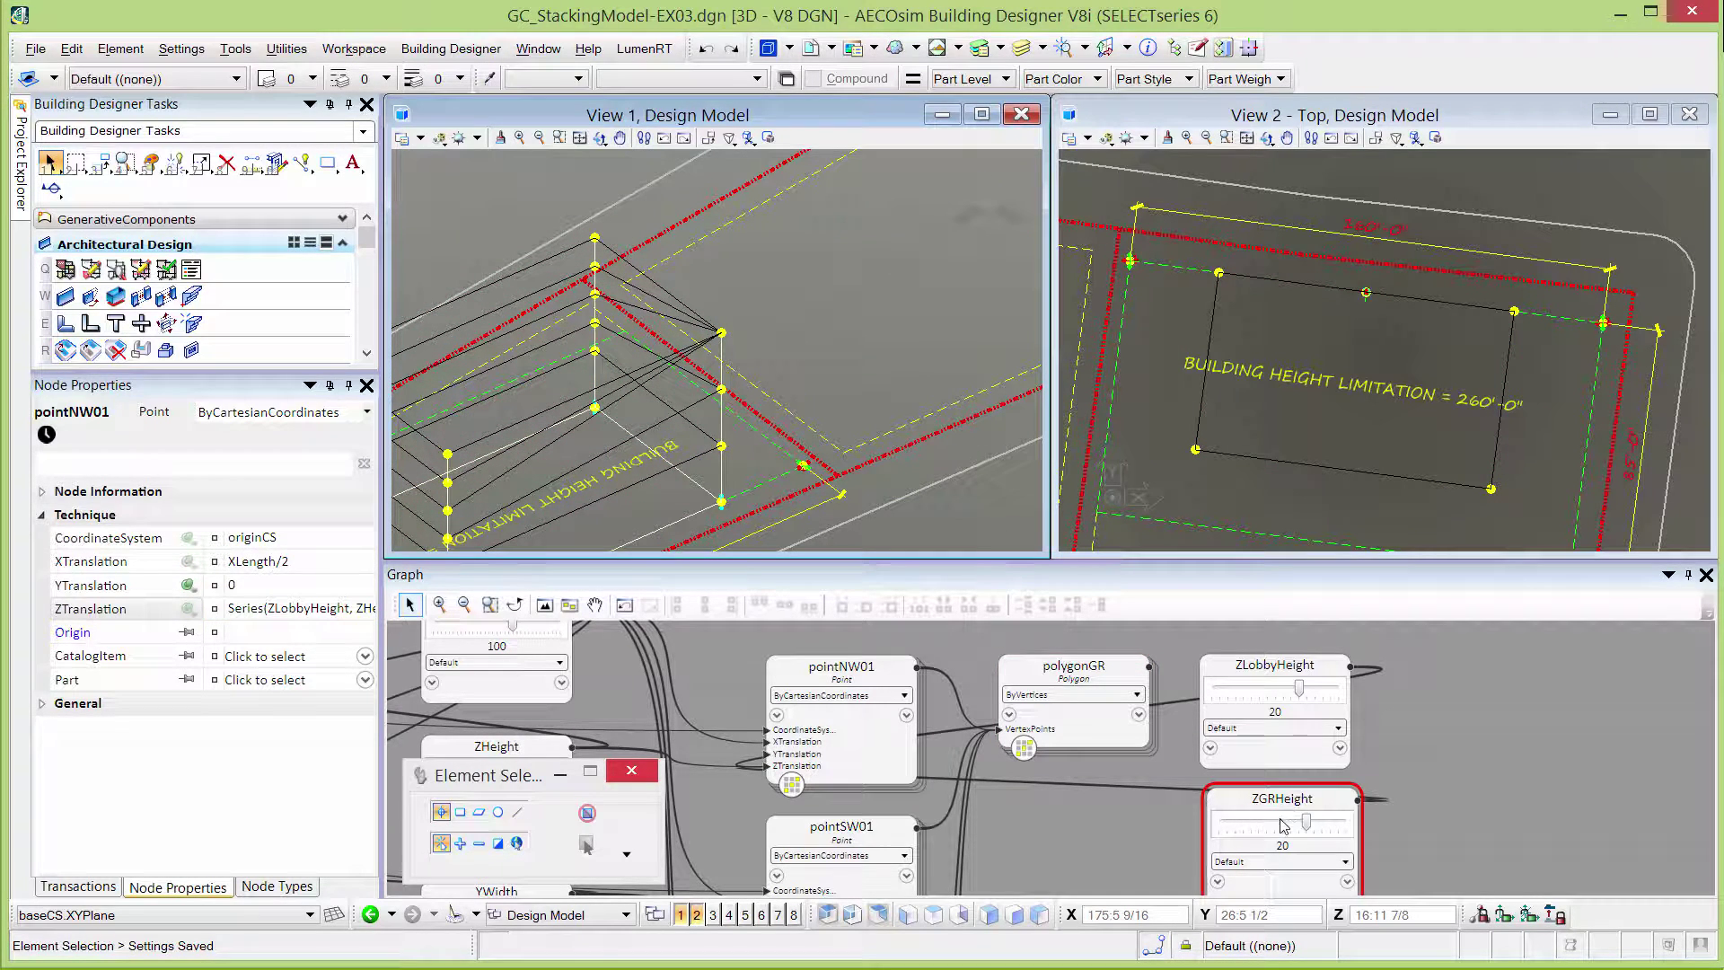
pyautogui.moveTo(1297, 832); pyautogui.dragTo(1251, 827)
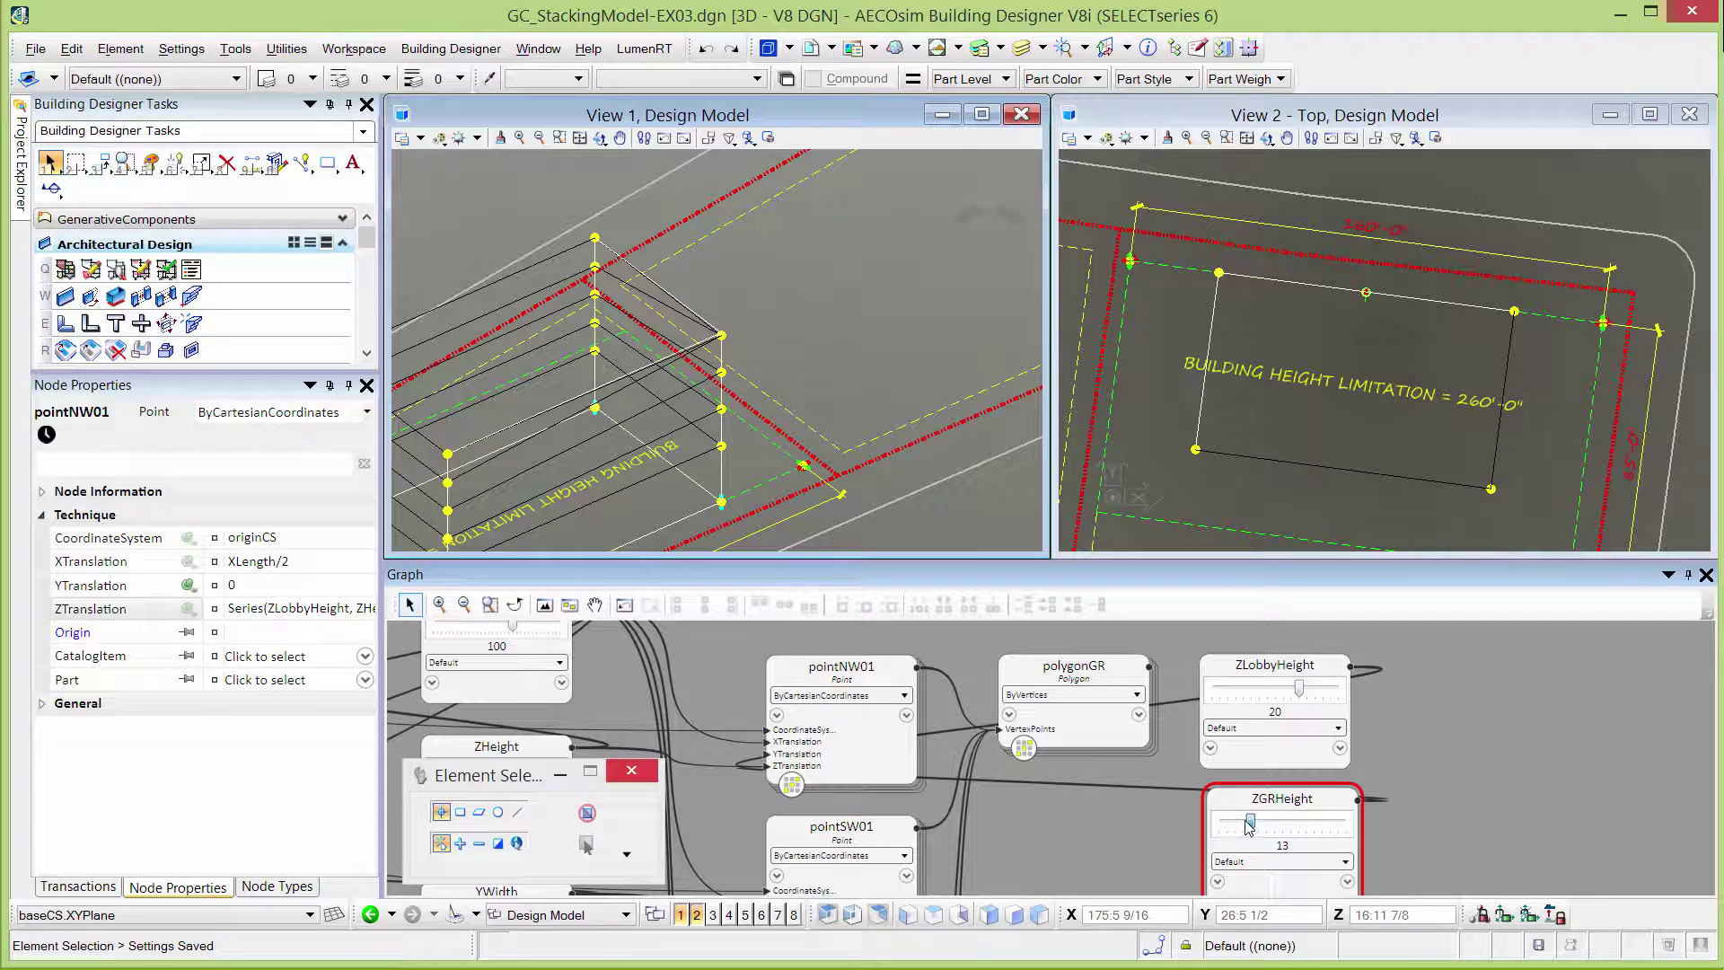
pyautogui.moveTo(1248, 827); pyautogui.dragTo(1243, 827)
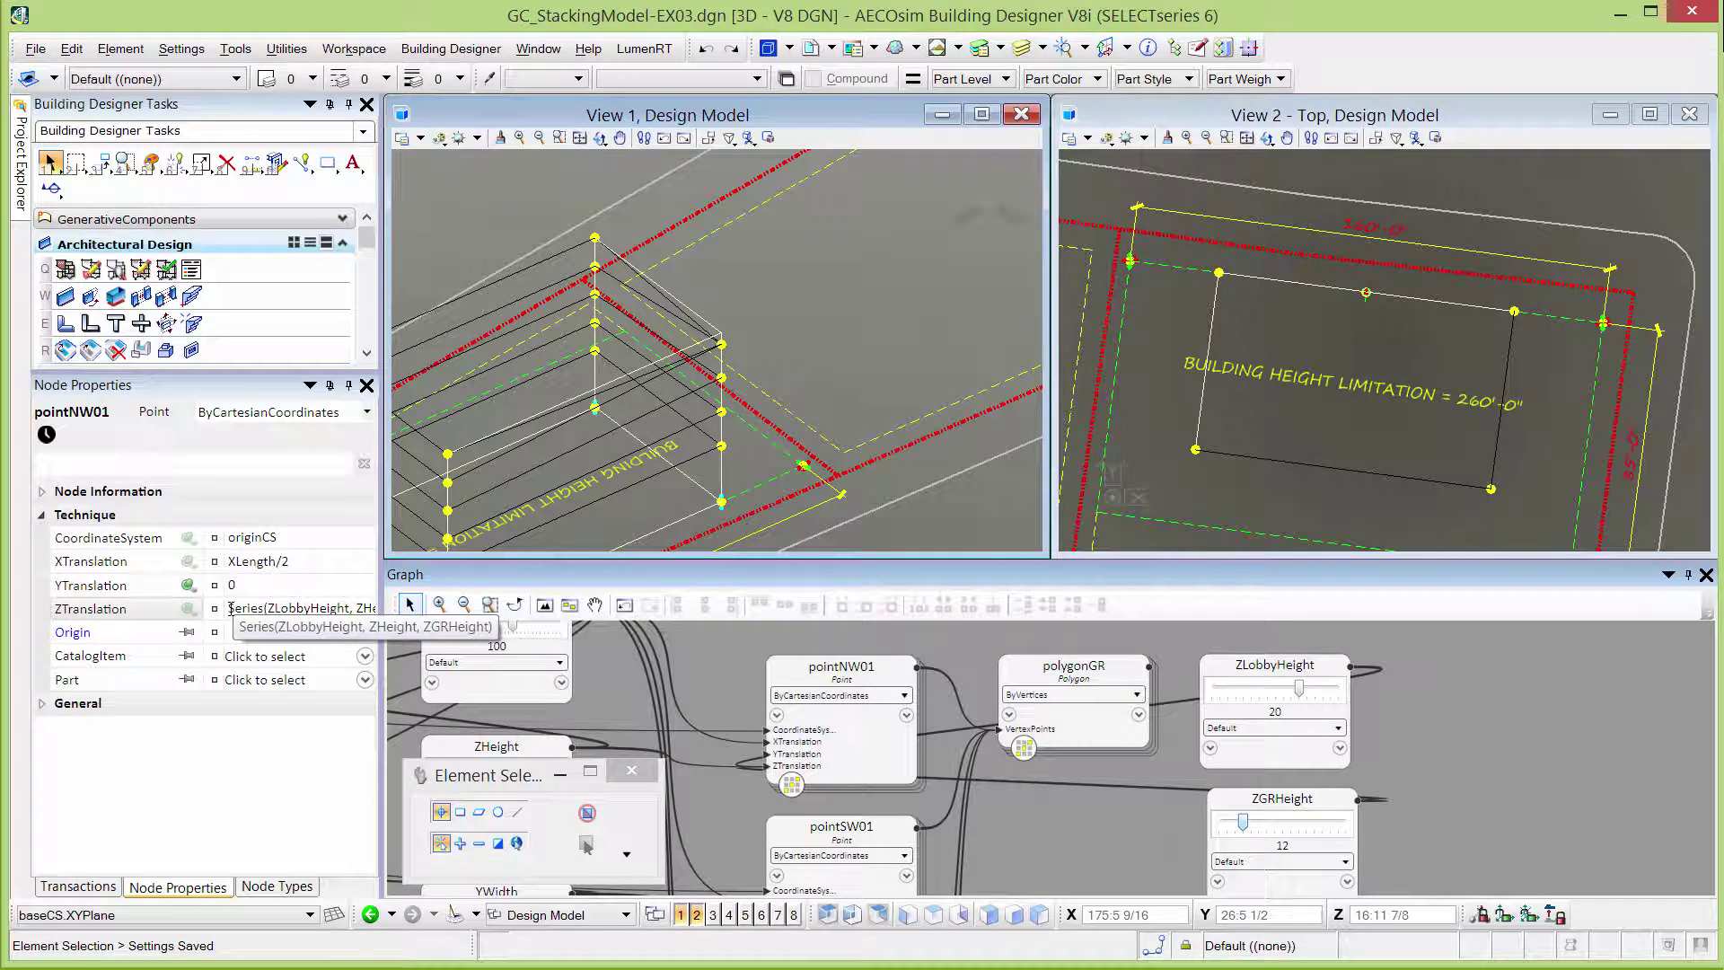
# Step: Copy pointNW01's Series(ZLobbyHeight, ZHeight, ZGRHeight) expression into pointSW01's ZTranslation
pyautogui.click(338, 609)
pyautogui.moveTo(404, 611); pyautogui.dragTo(409, 614)
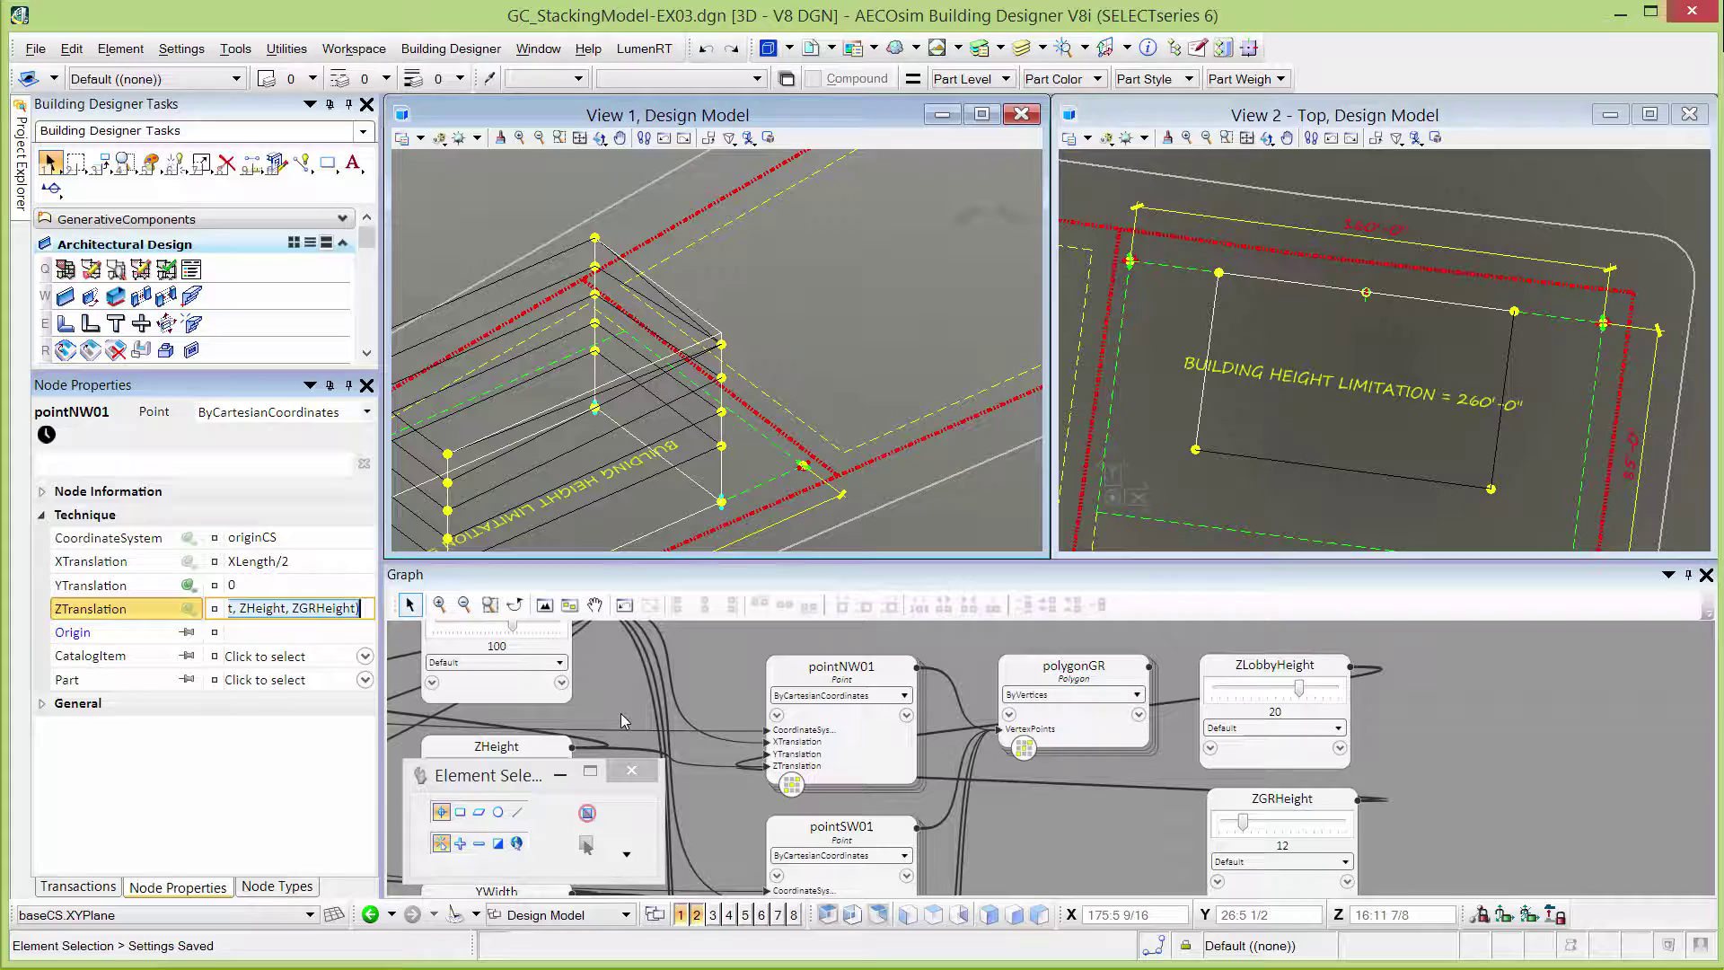
pyautogui.click(855, 893)
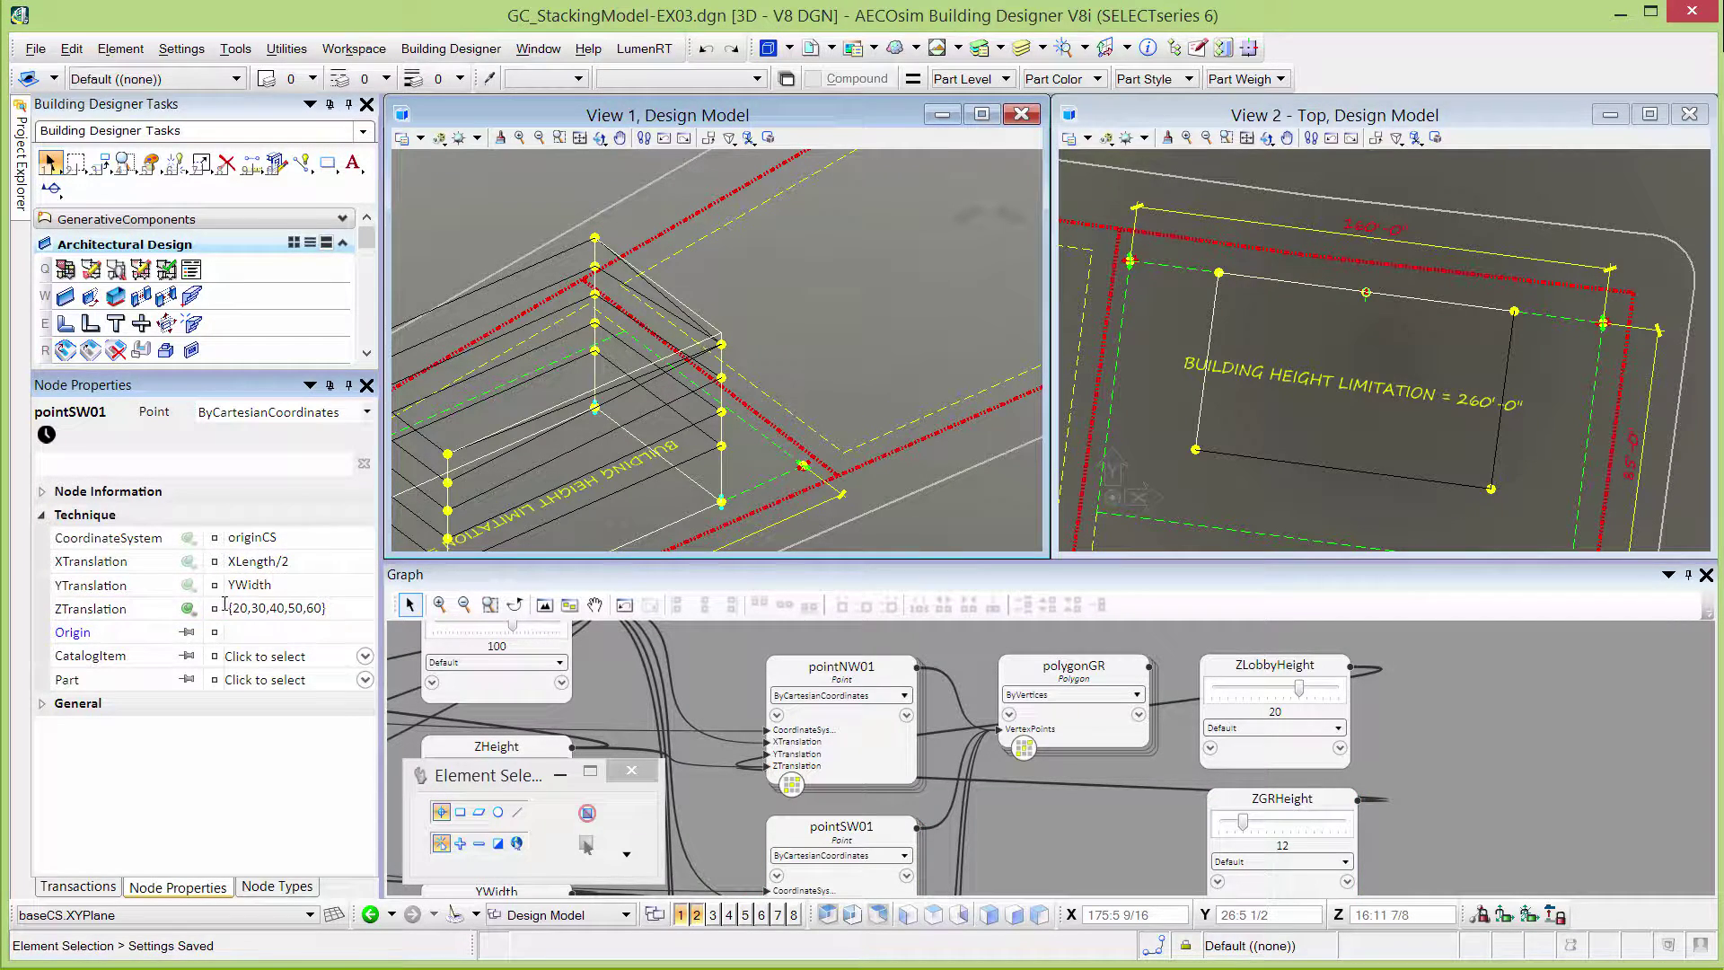
pyautogui.click(260, 608)
pyautogui.write('{ZHeight, ZGRHeight}')
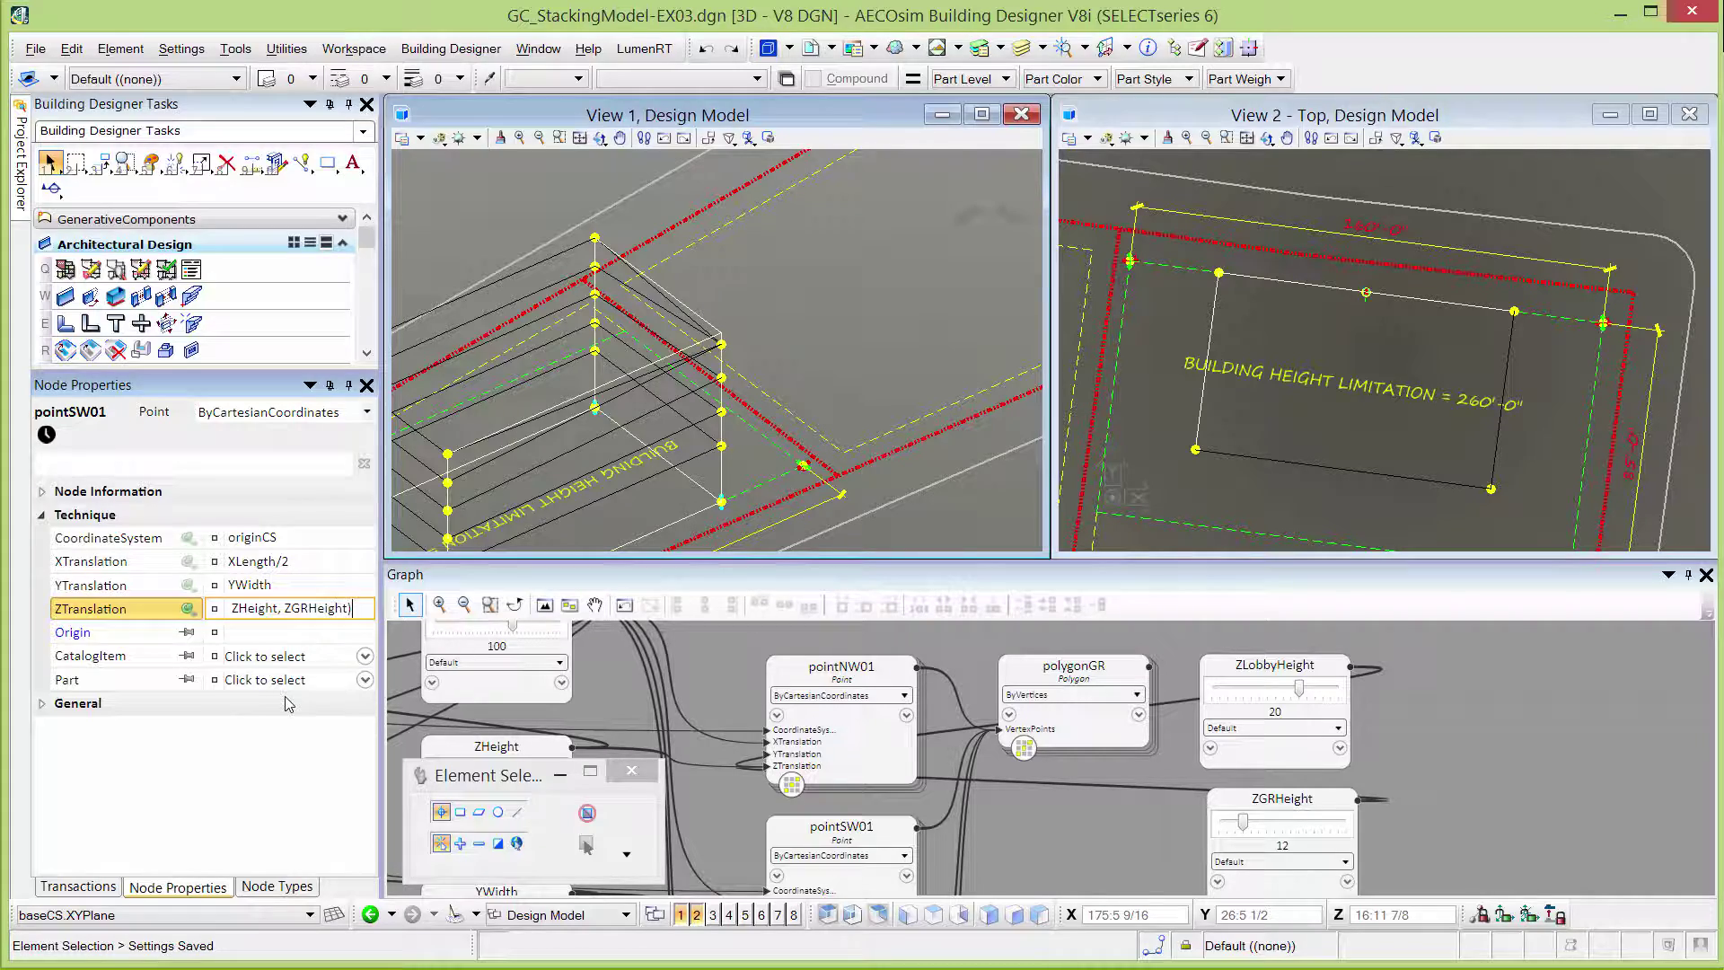
pyautogui.press('Return')
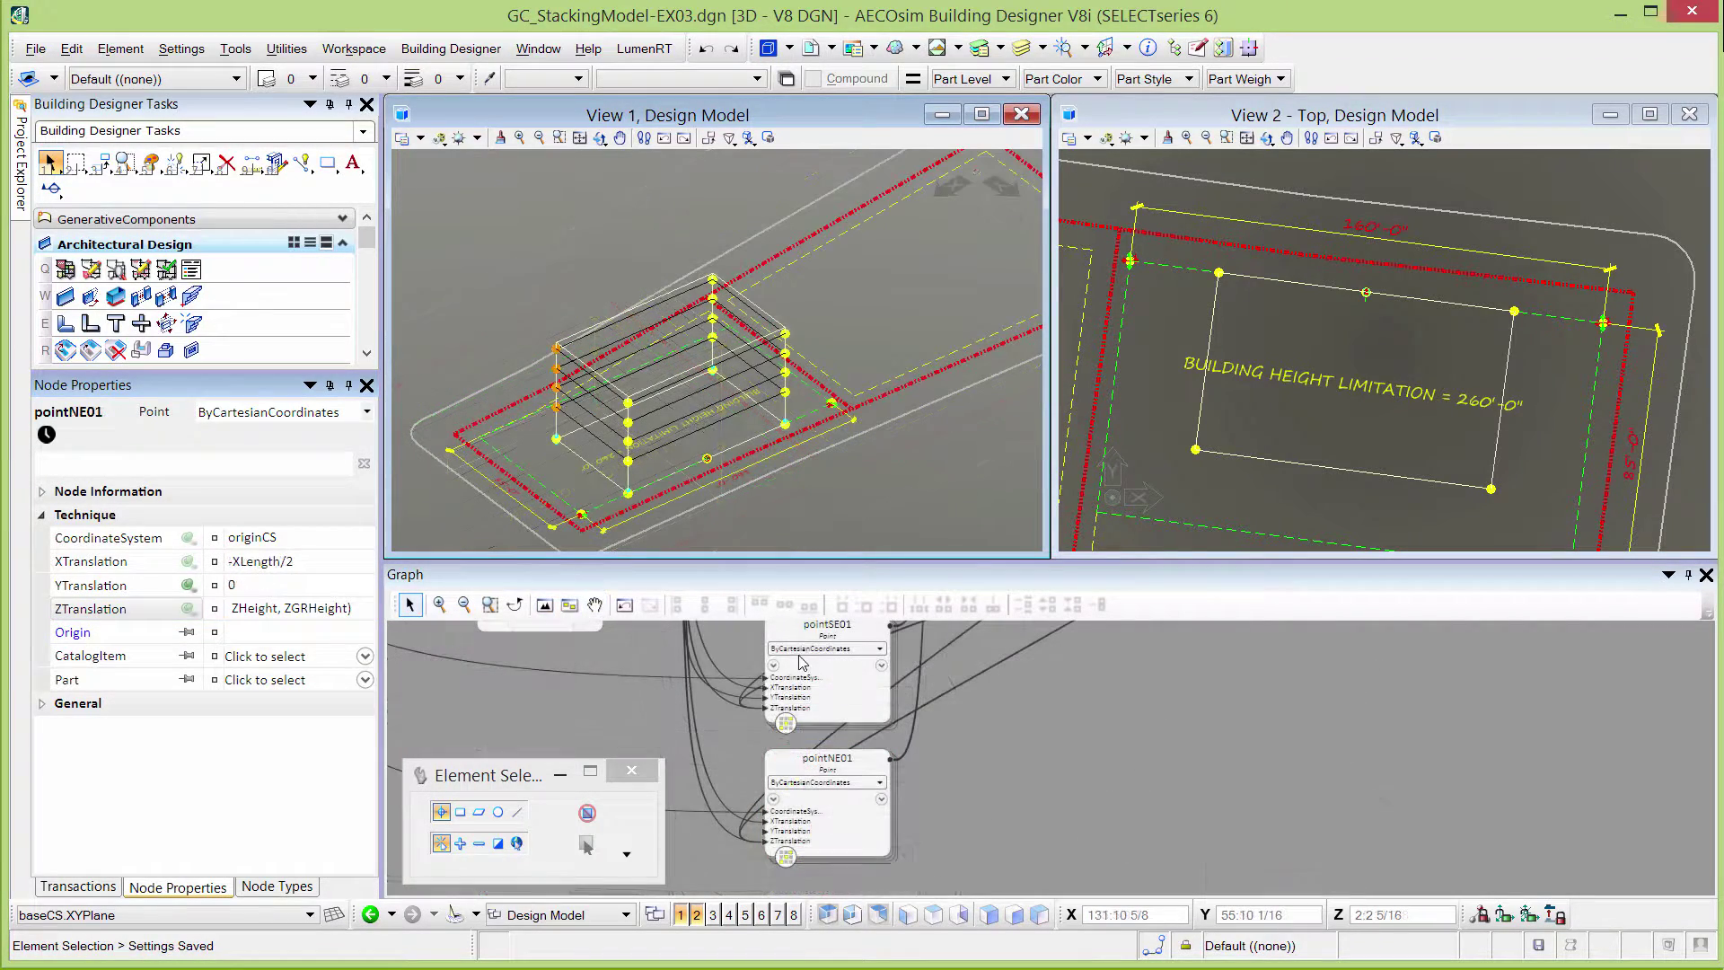
# Step: Open the GenerativeComponents Control Panel, enlarge it and move it clear of the model views
pyautogui.click(218, 220)
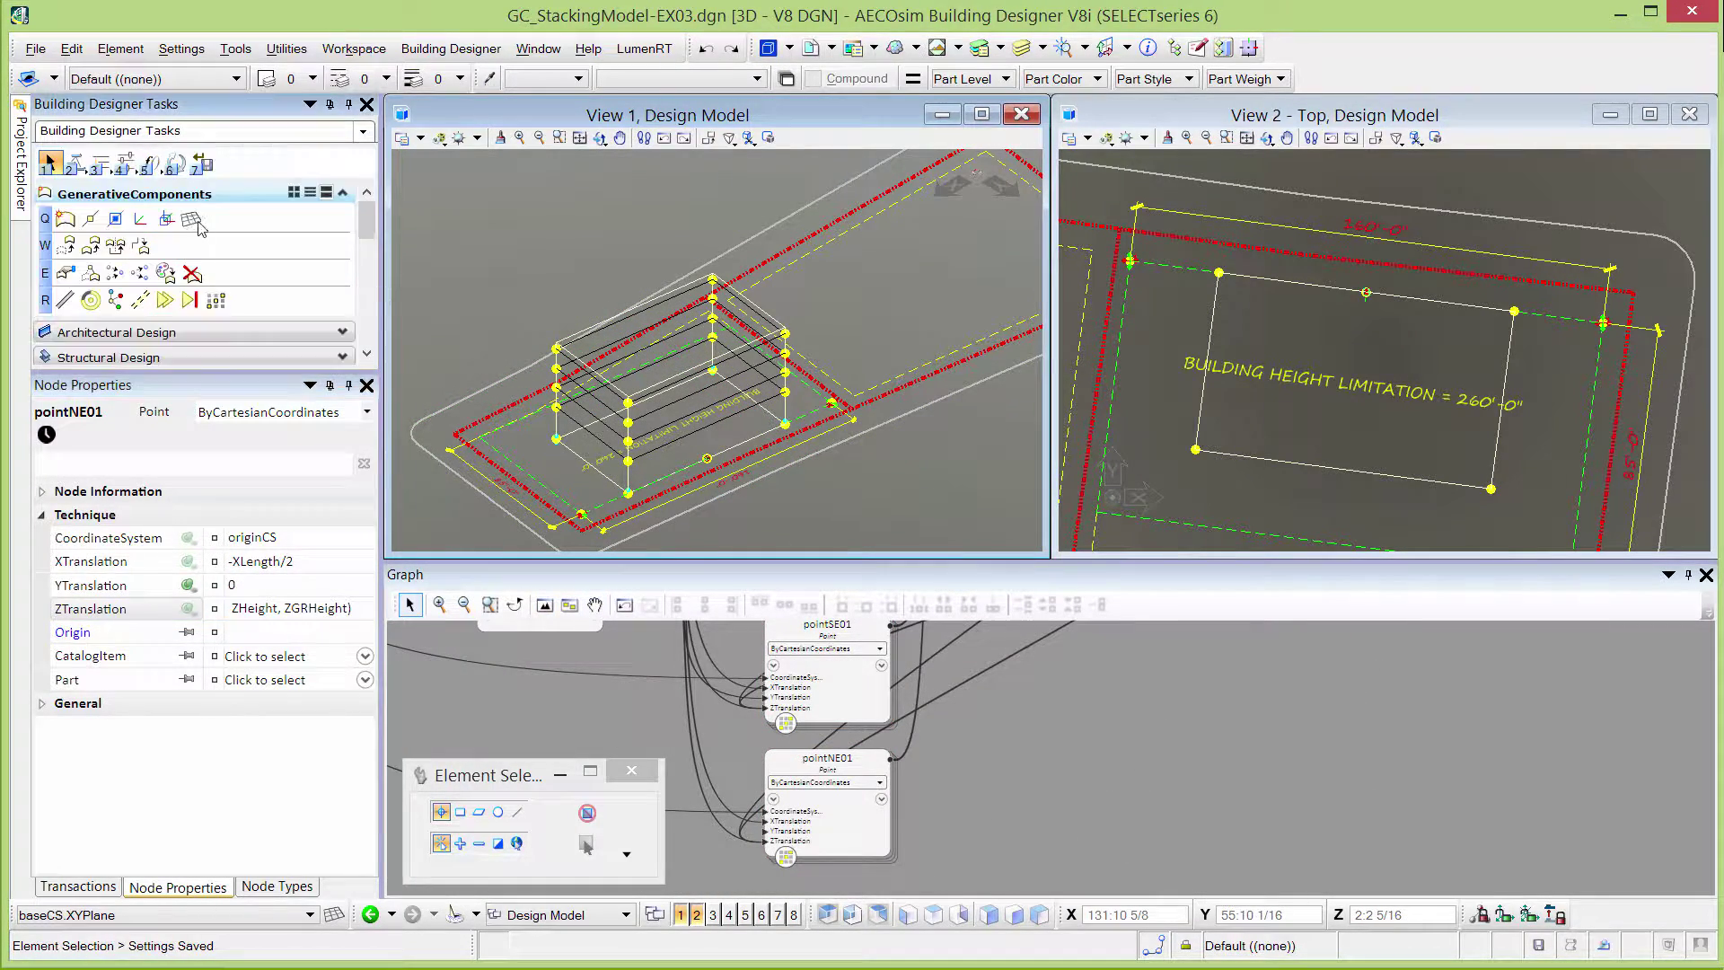
pyautogui.click(130, 173)
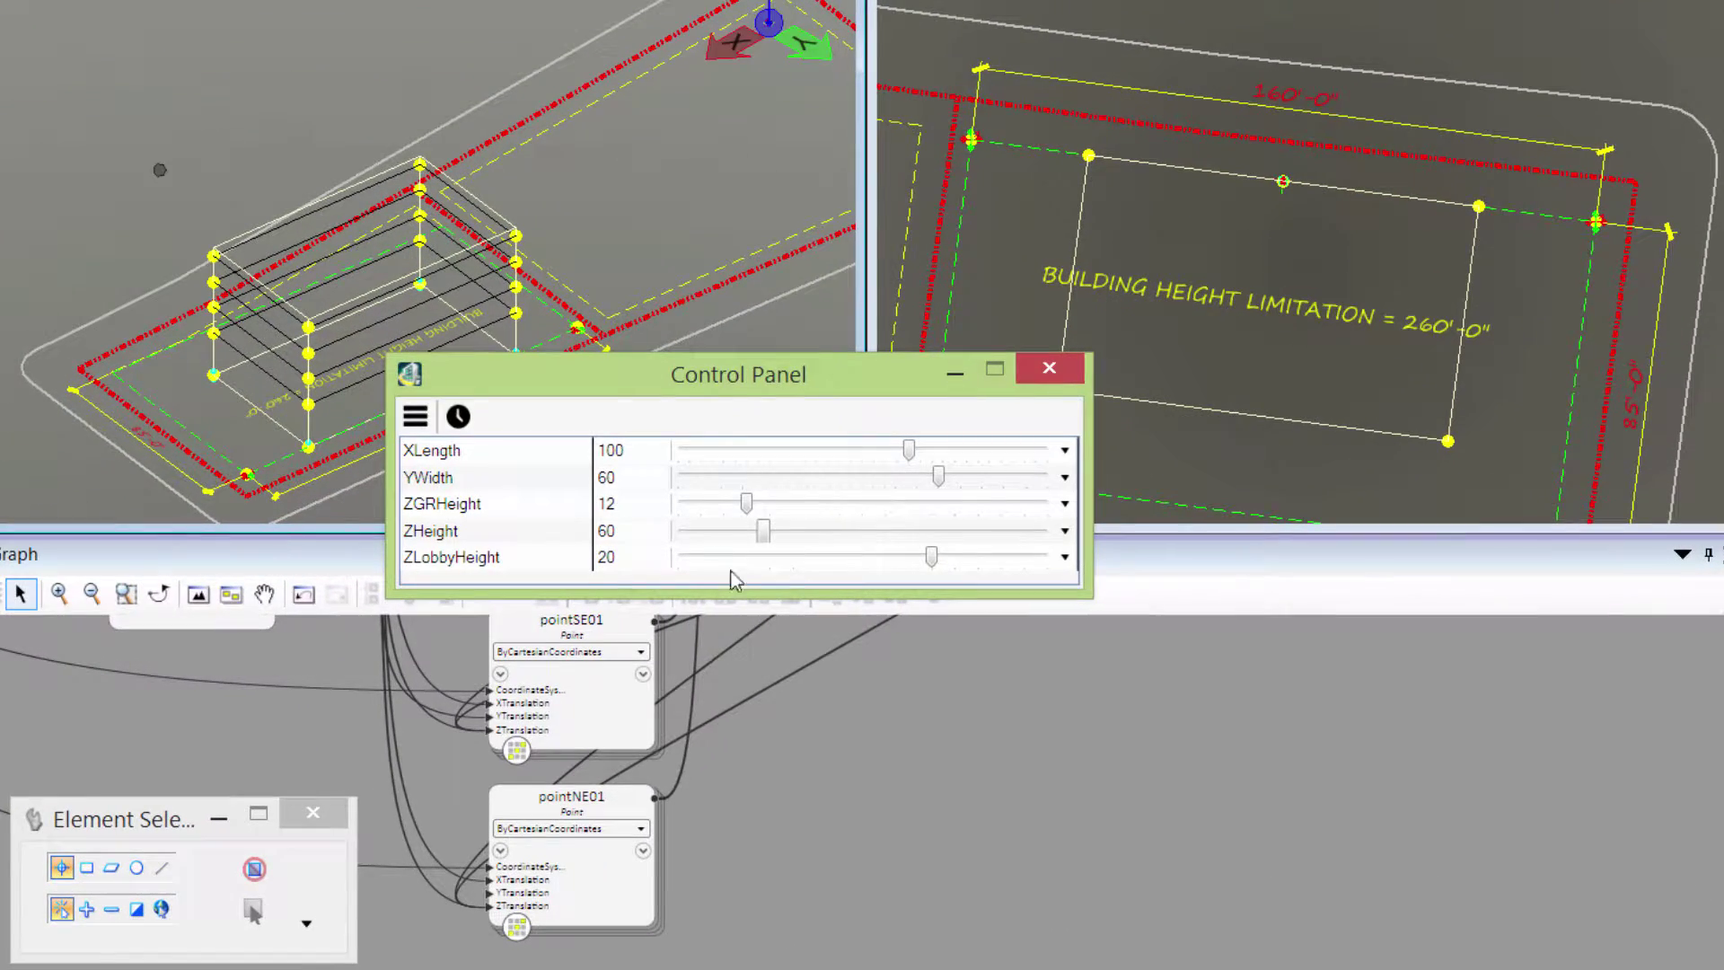
pyautogui.moveTo(752, 584); pyautogui.dragTo(740, 650)
pyautogui.moveTo(799, 387); pyautogui.dragTo(1078, 499)
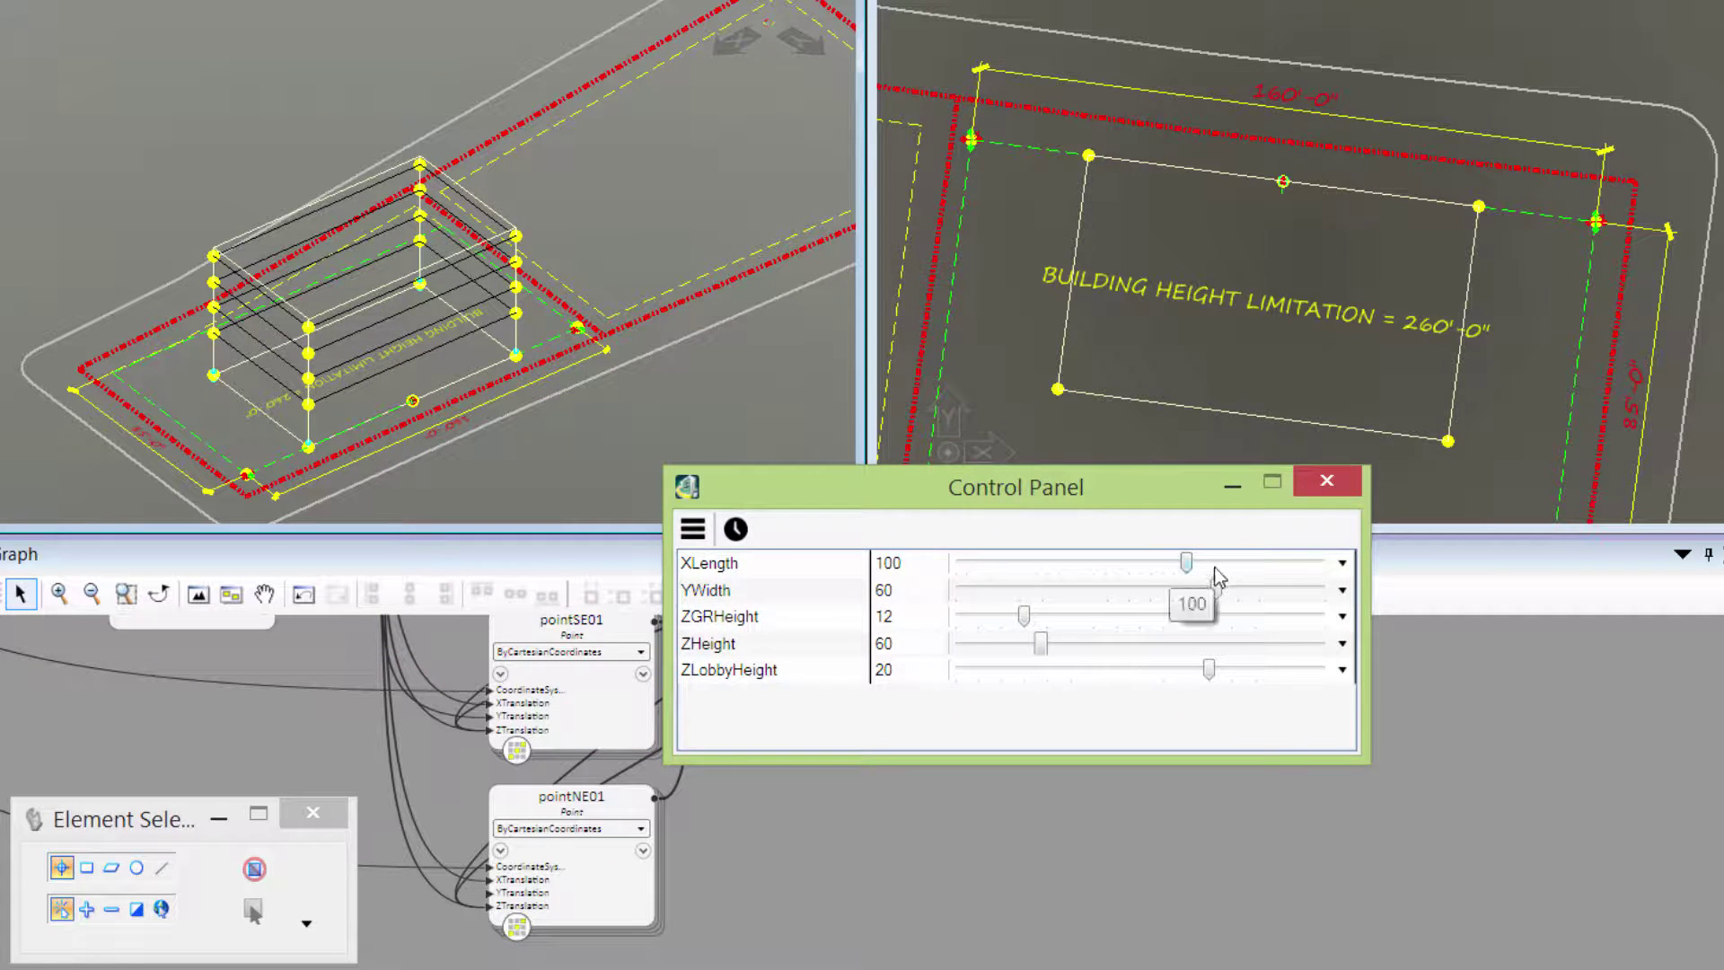
# Step: Set XLength to 85, then ZGRHeight 13, ZHeight 169 and ZLobbyHeight 23 on the sliders
pyautogui.moveTo(1187, 564); pyautogui.dragTo(1238, 588)
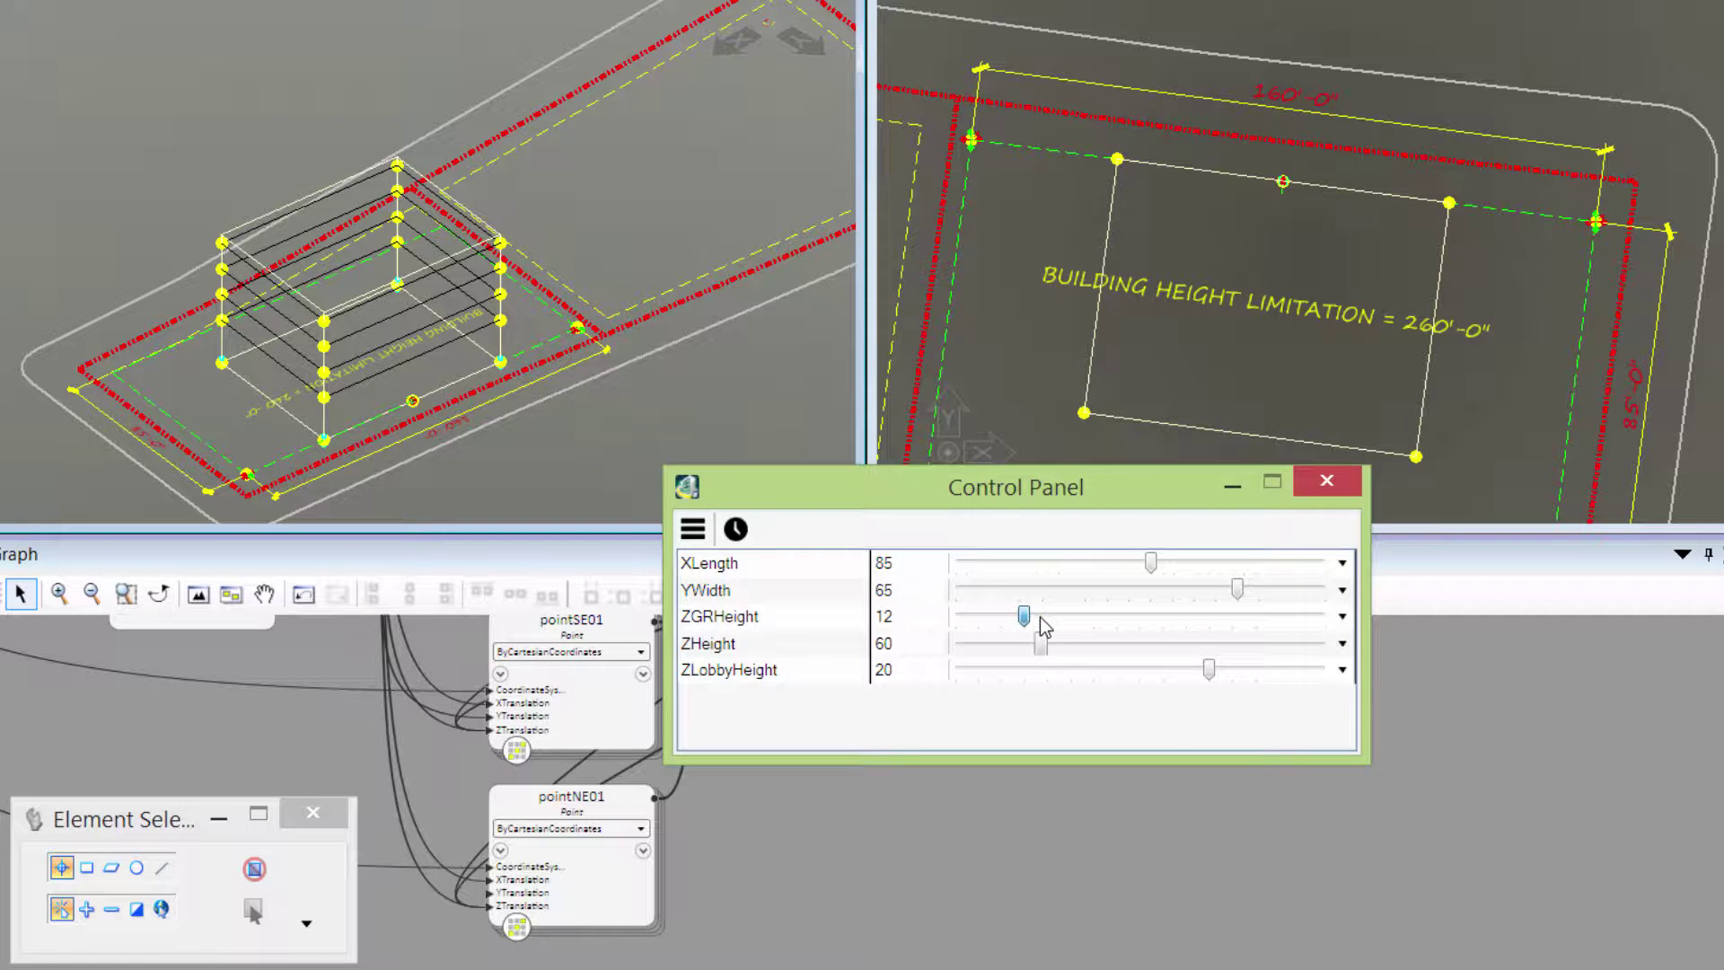
pyautogui.click(1039, 617)
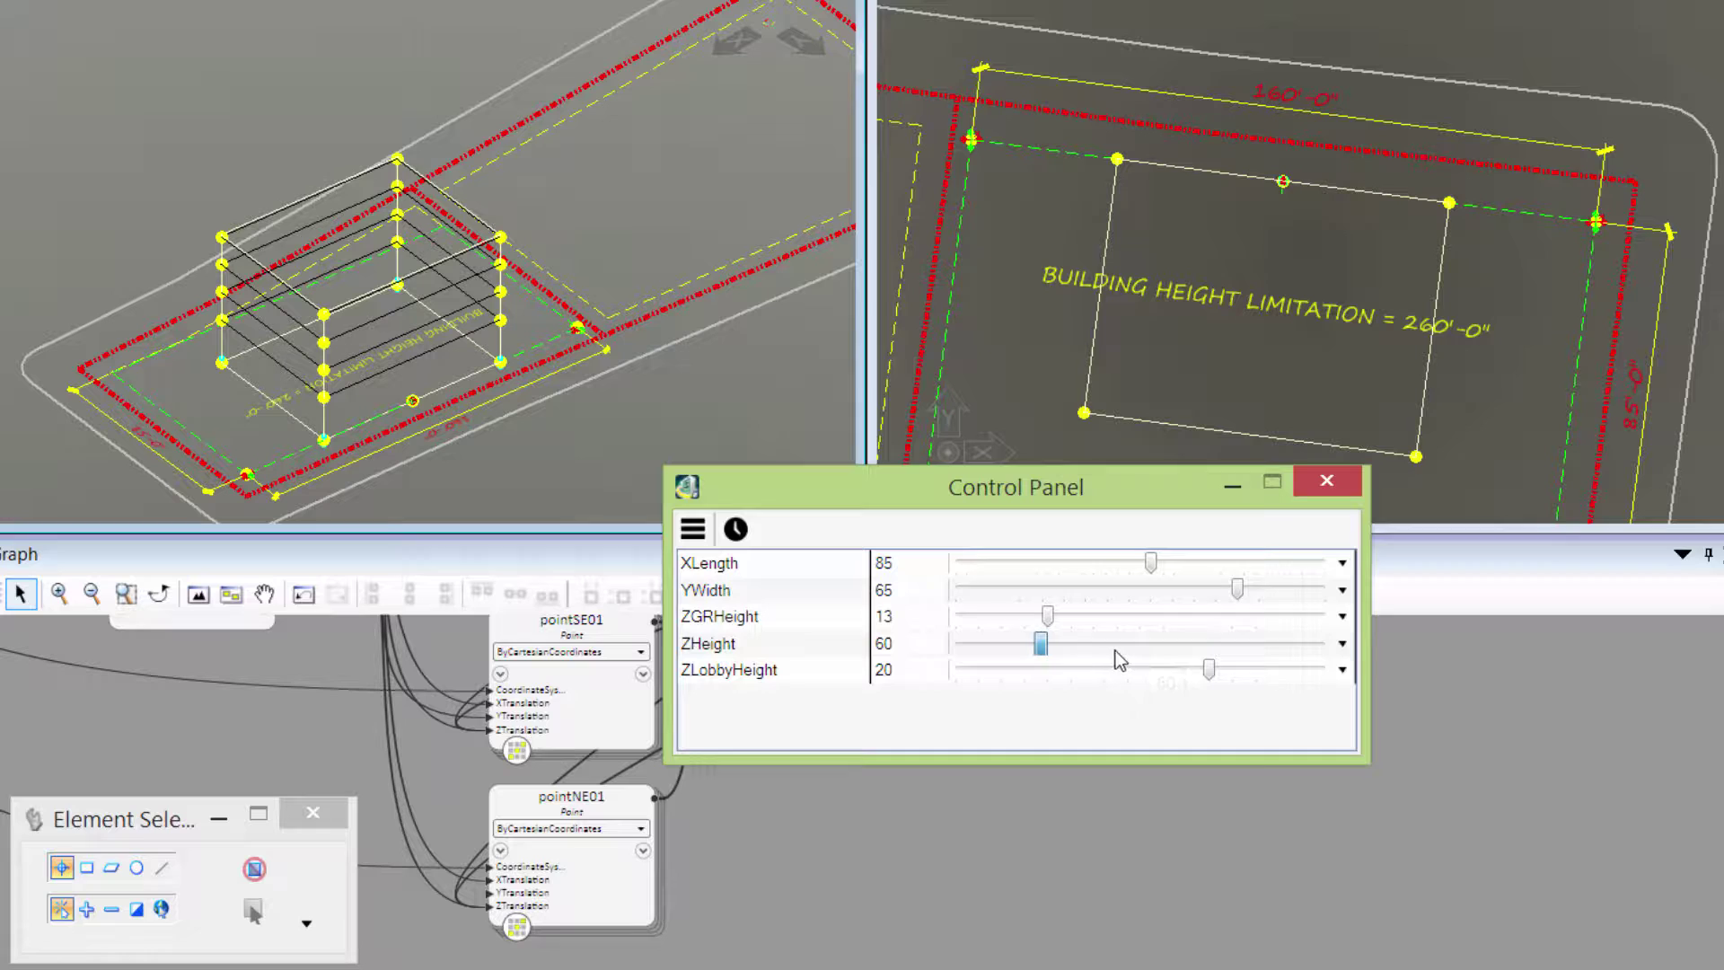
pyautogui.moveTo(1114, 650); pyautogui.dragTo(1196, 651)
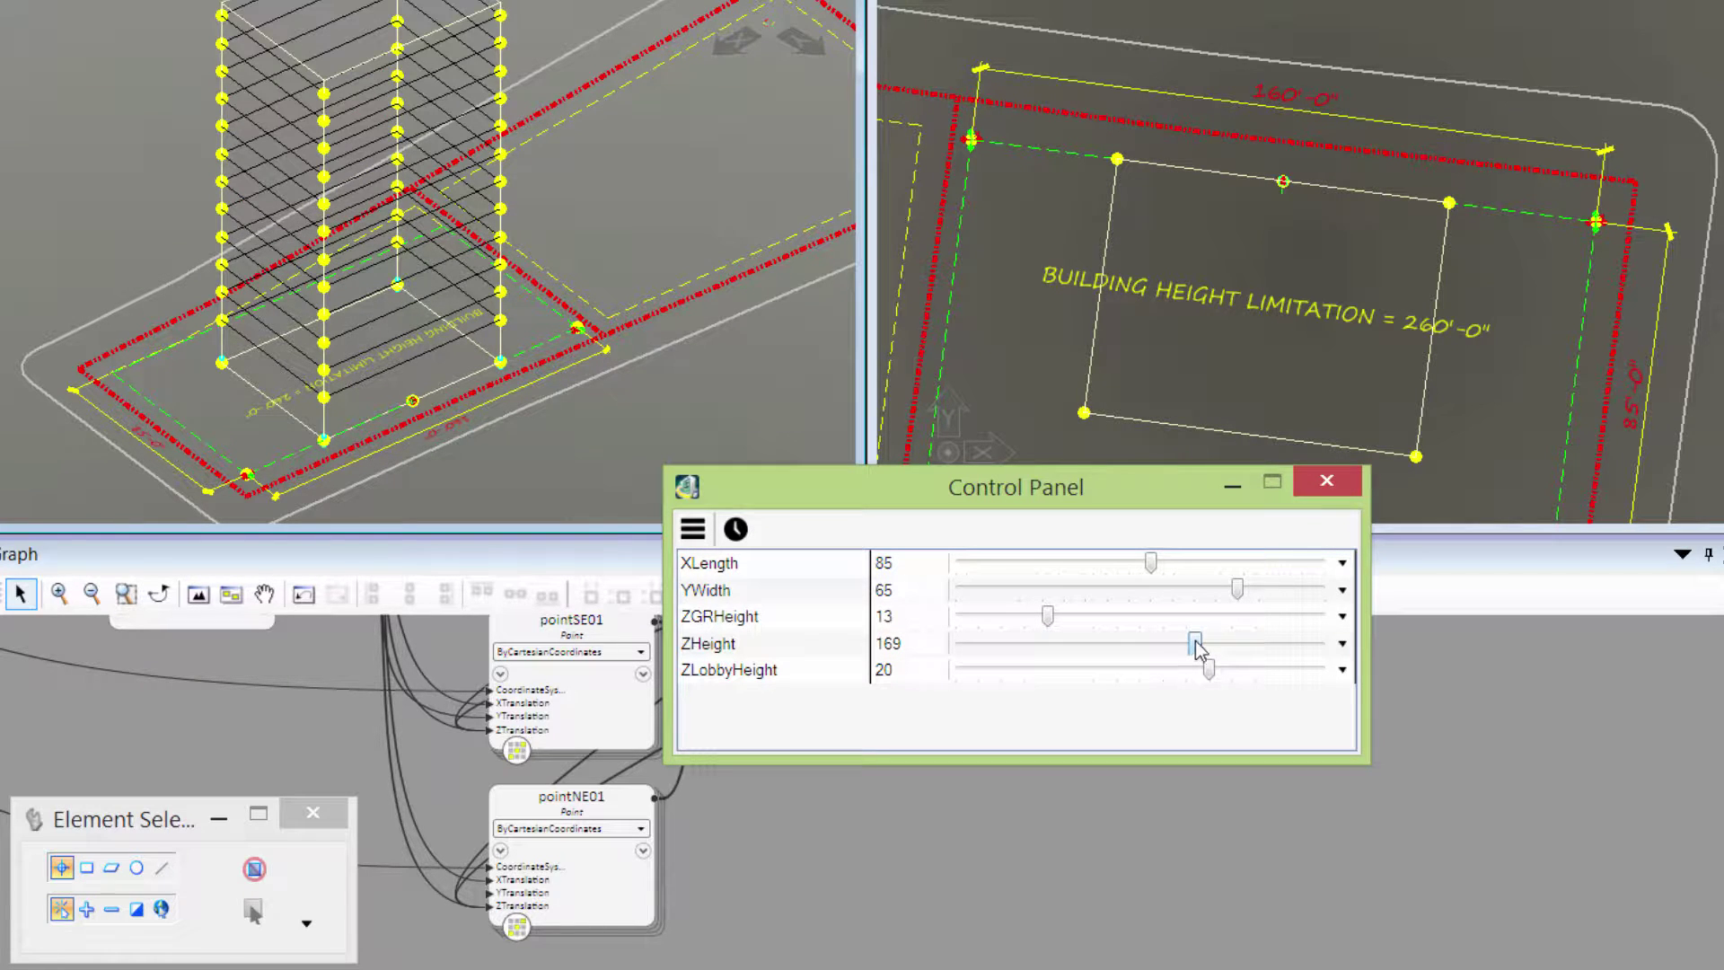
pyautogui.moveTo(1196, 648)
pyautogui.moveTo(1218, 672); pyautogui.dragTo(1274, 676)
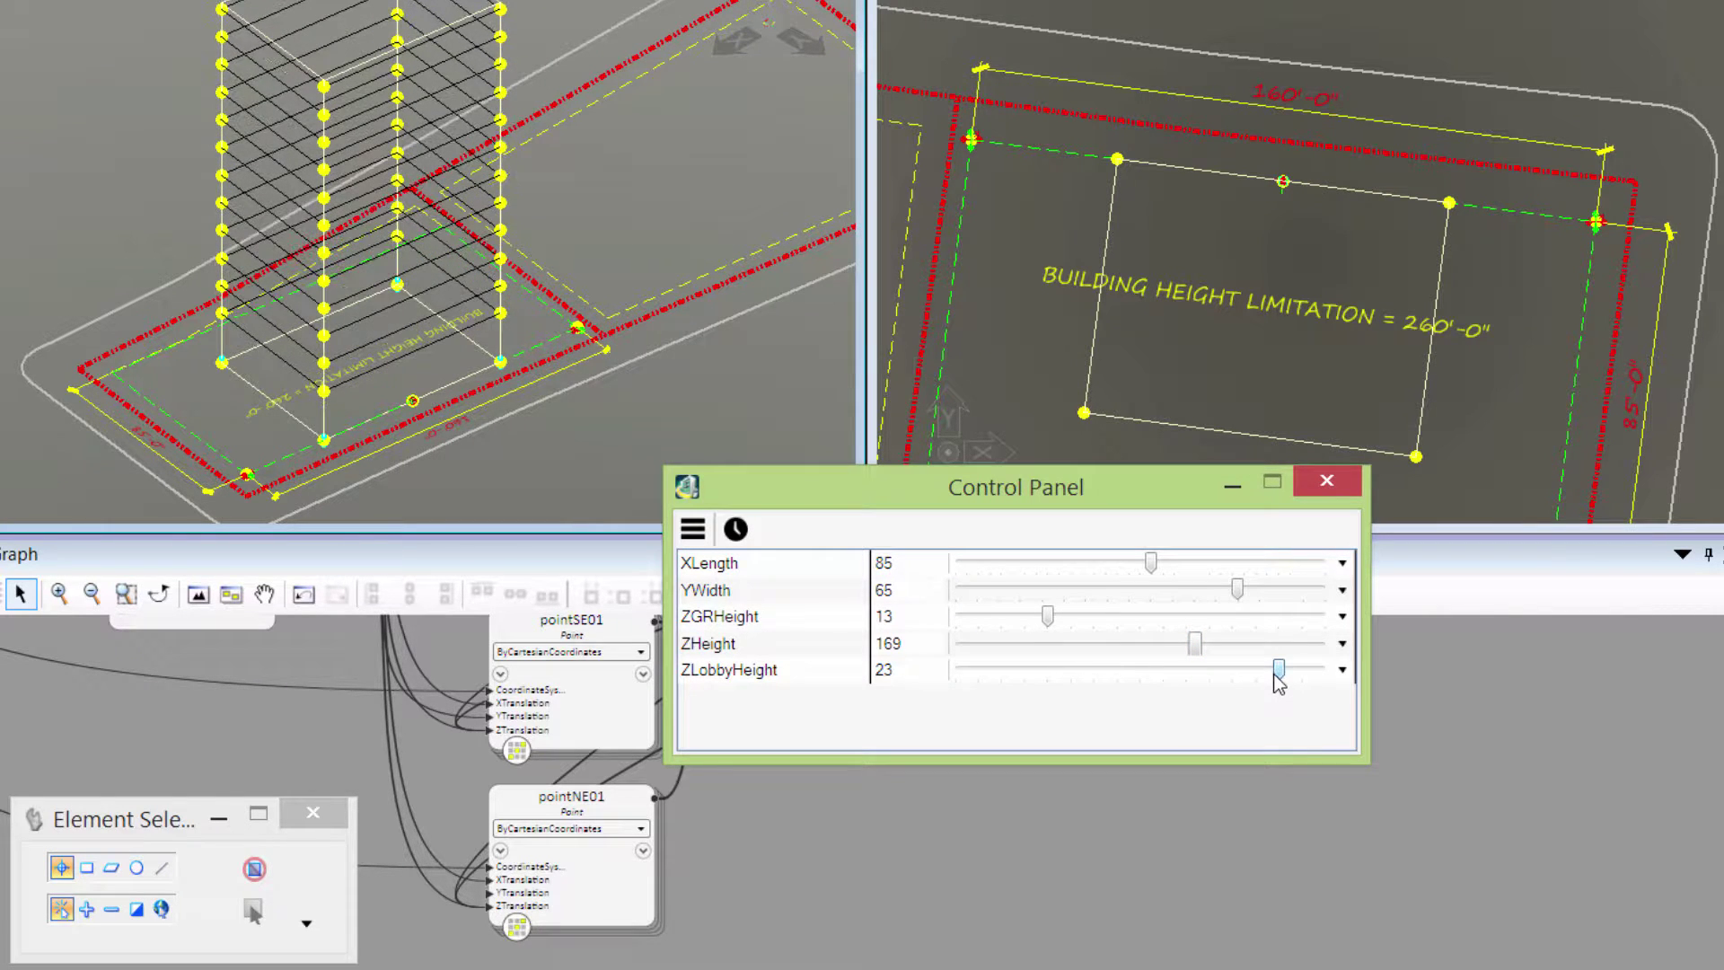
pyautogui.moveTo(1271, 669)
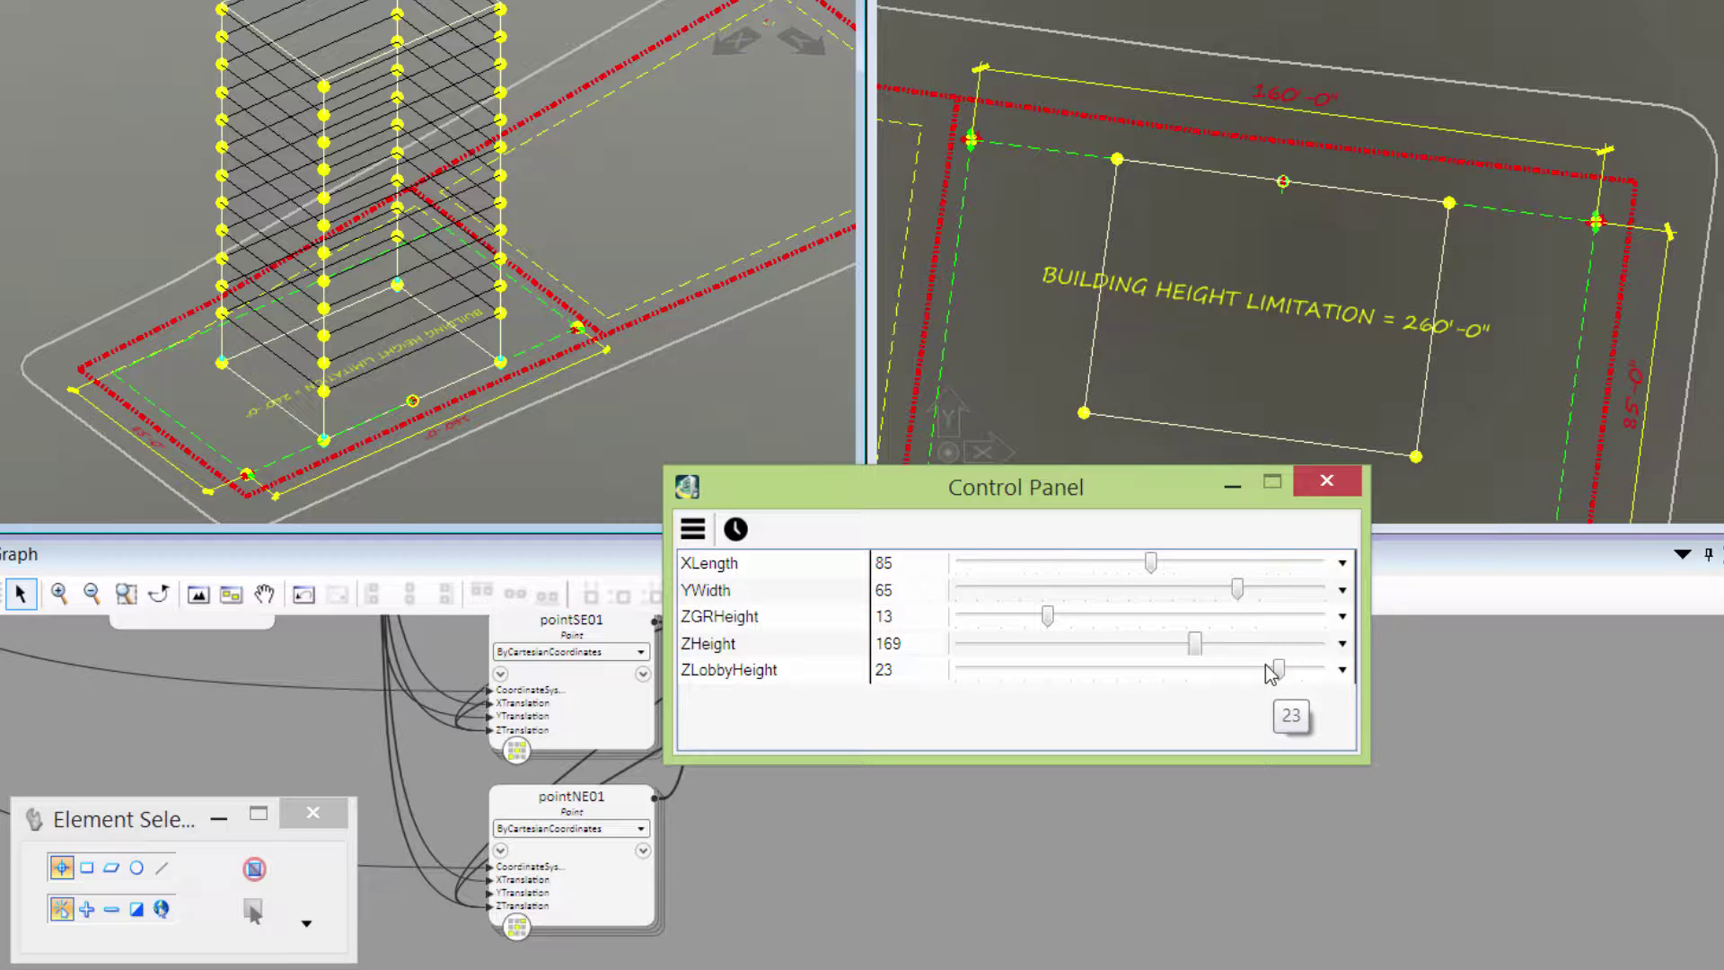